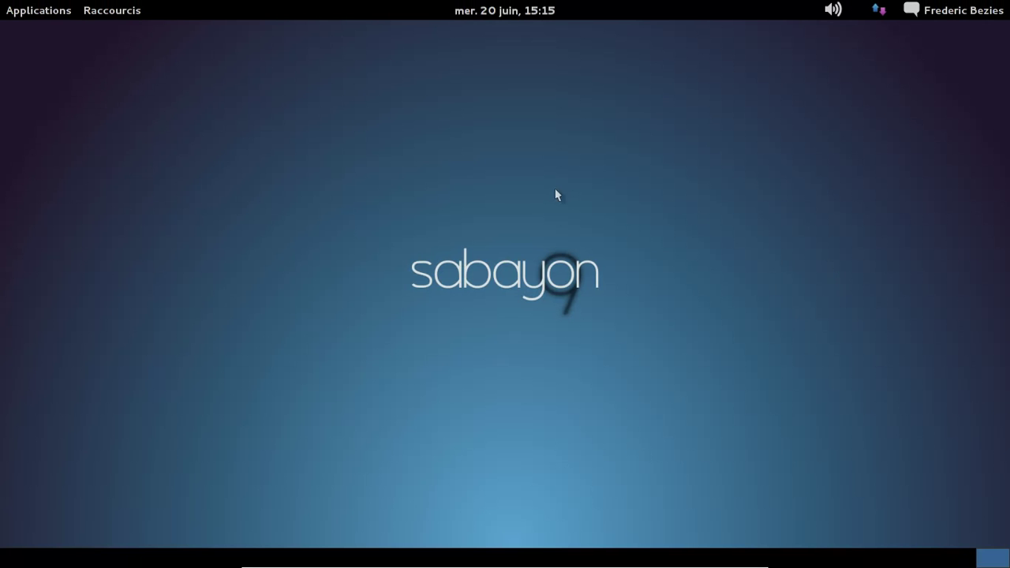
# Step: Open the Applications menu in the top panel of the fallback desktop
pyautogui.click(53, 11)
# Step: Launch Terminal from Accessoires and run 'gnome-shell --replace &' to switch to GNOME Shell
pyautogui.moveTo(57, 32)
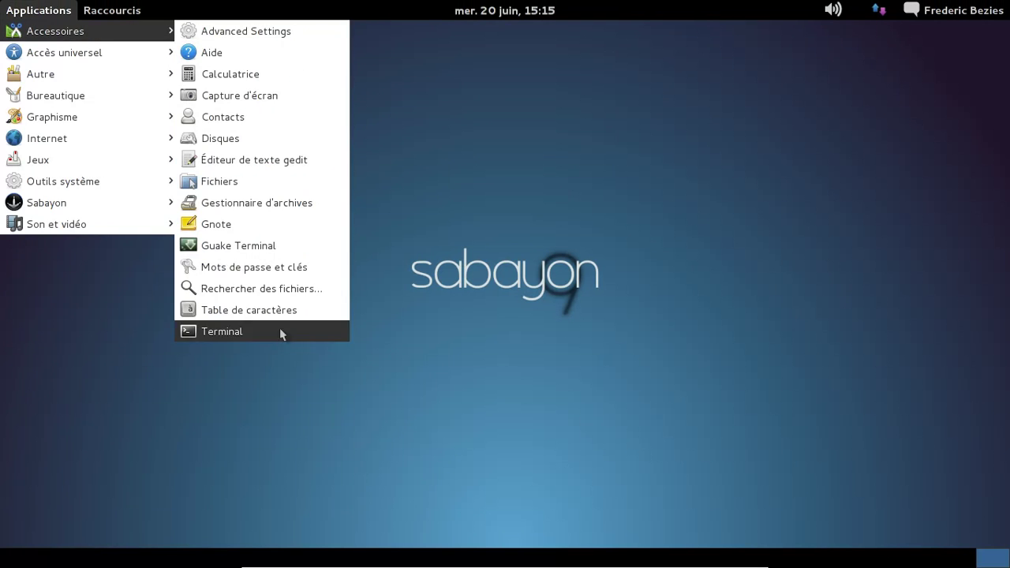
pyautogui.click(280, 333)
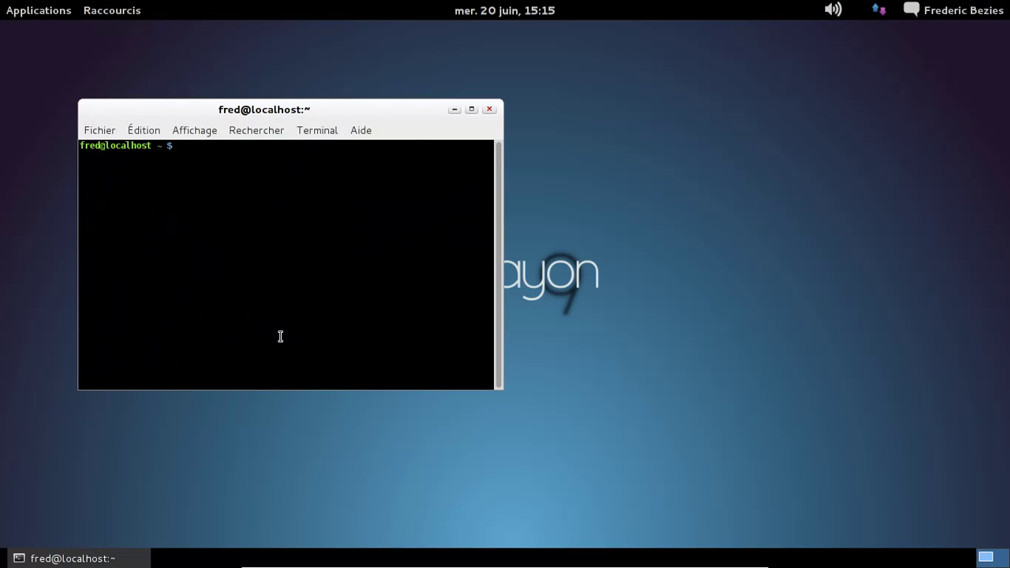
pyautogui.write('gnome-shell --repalc')
pyautogui.press('BackSpace')
pyautogui.press('BackSpace')
pyautogui.press('BackSpace')
pyautogui.write('lace &')
pyautogui.press('Return')
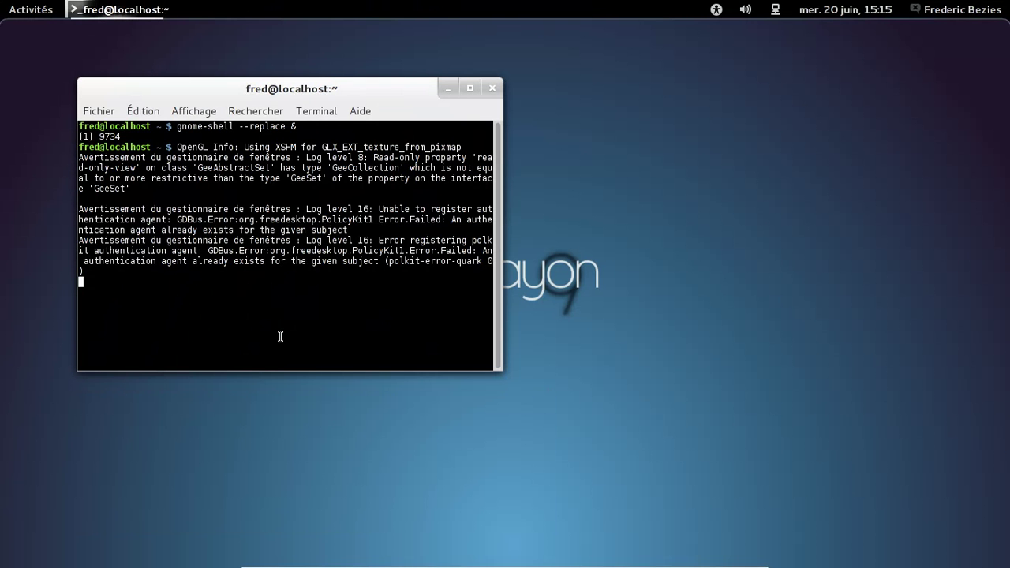
# Step: Close the terminal session with the exit command
pyautogui.press('Return')
pyautogui.write('exit')
pyautogui.press('Return')
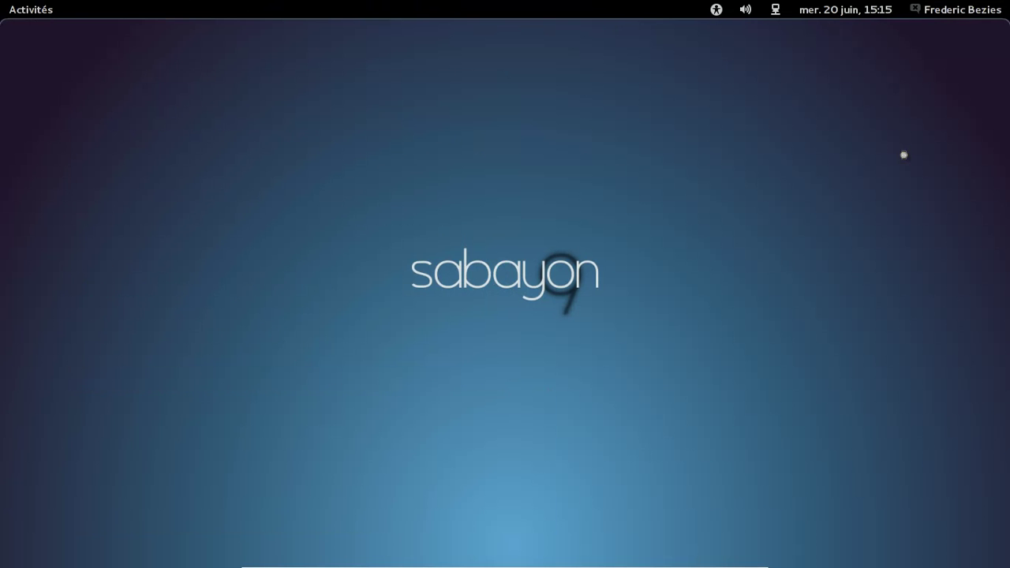
# Step: Switch off Window List Extension under Shell Extensions in Advanced Settings, then close the window
pyautogui.click(43, 12)
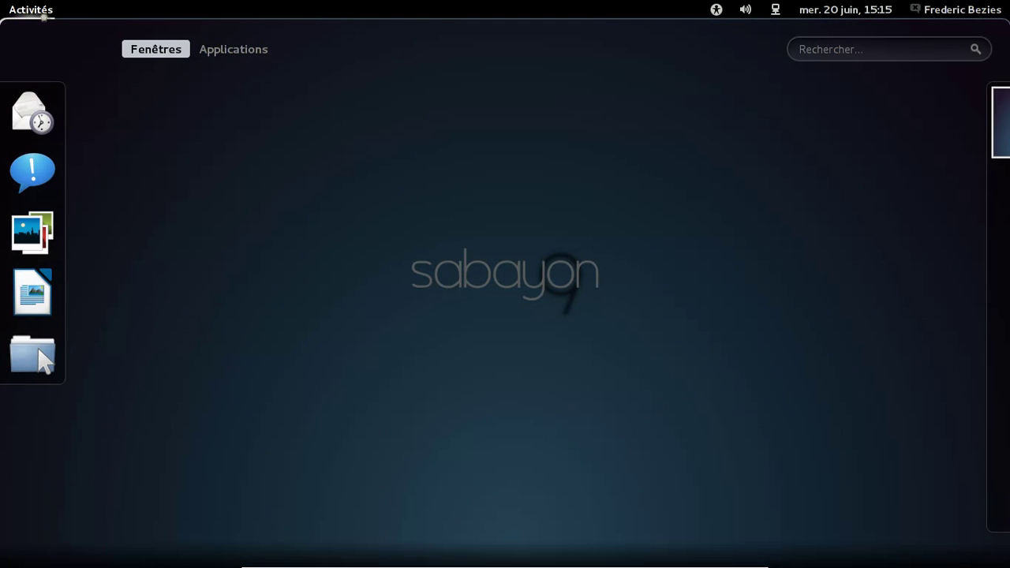
pyautogui.click(216, 52)
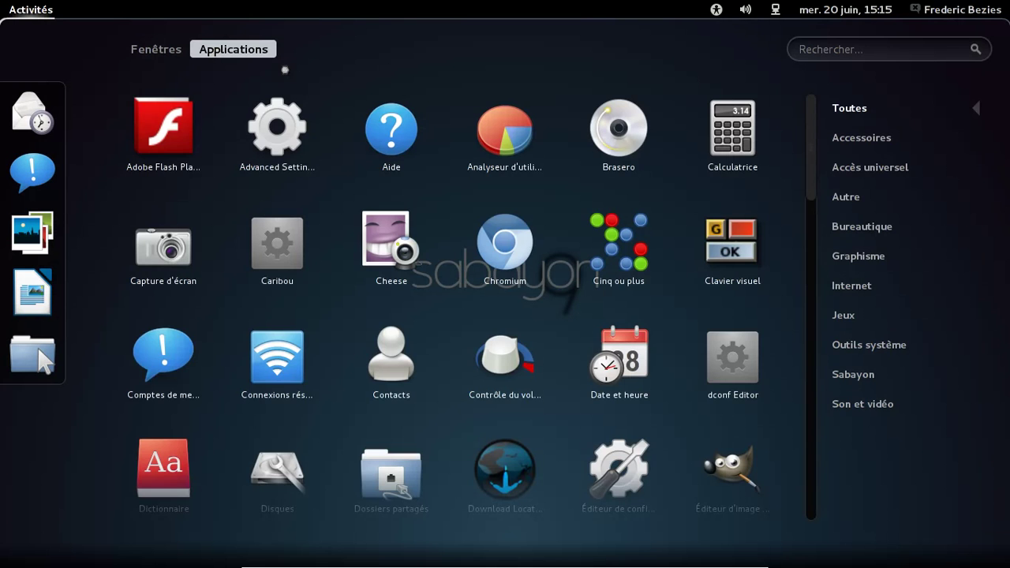
pyautogui.click(271, 146)
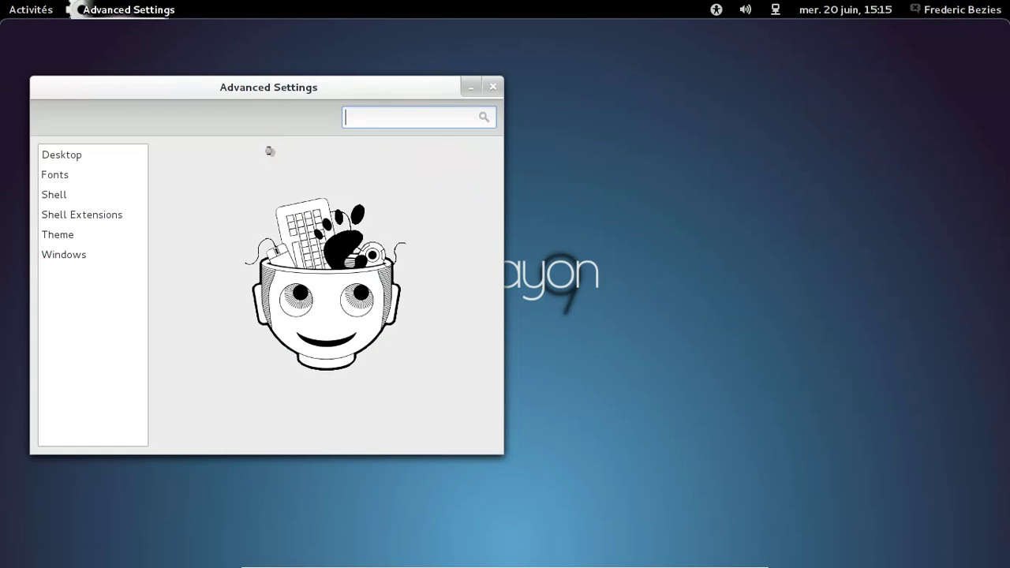
pyautogui.click(90, 214)
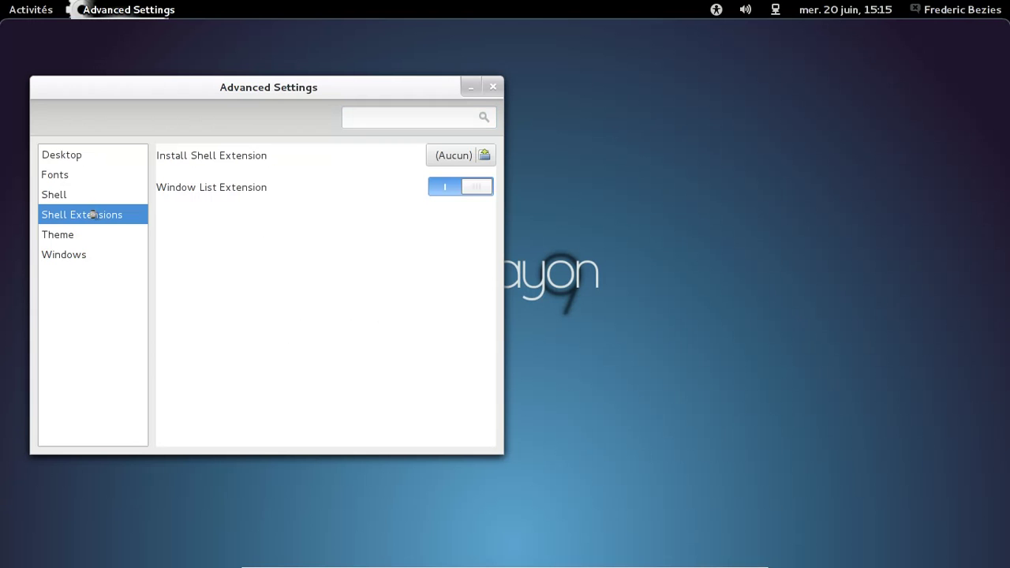
pyautogui.click(475, 190)
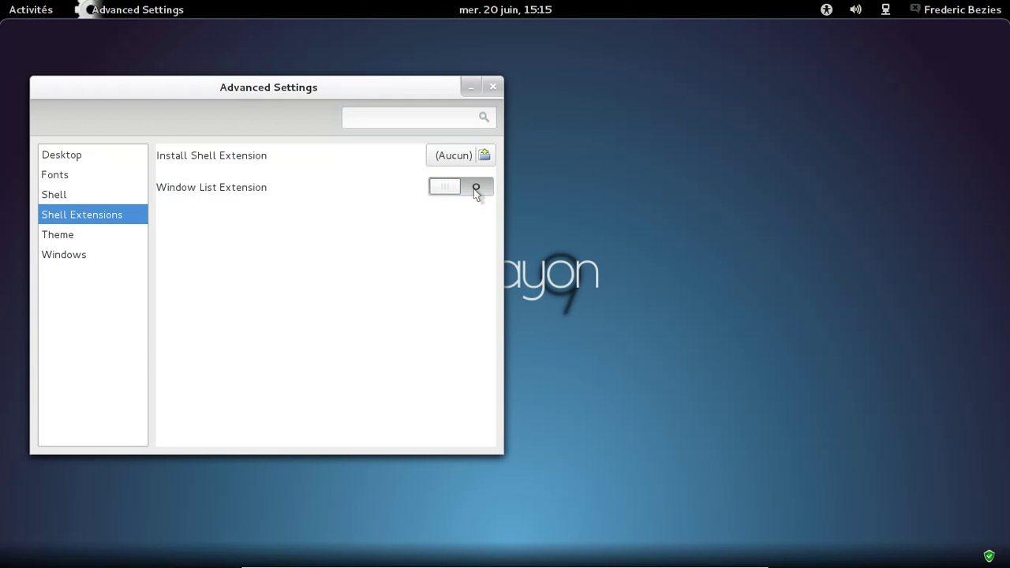
pyautogui.click(492, 89)
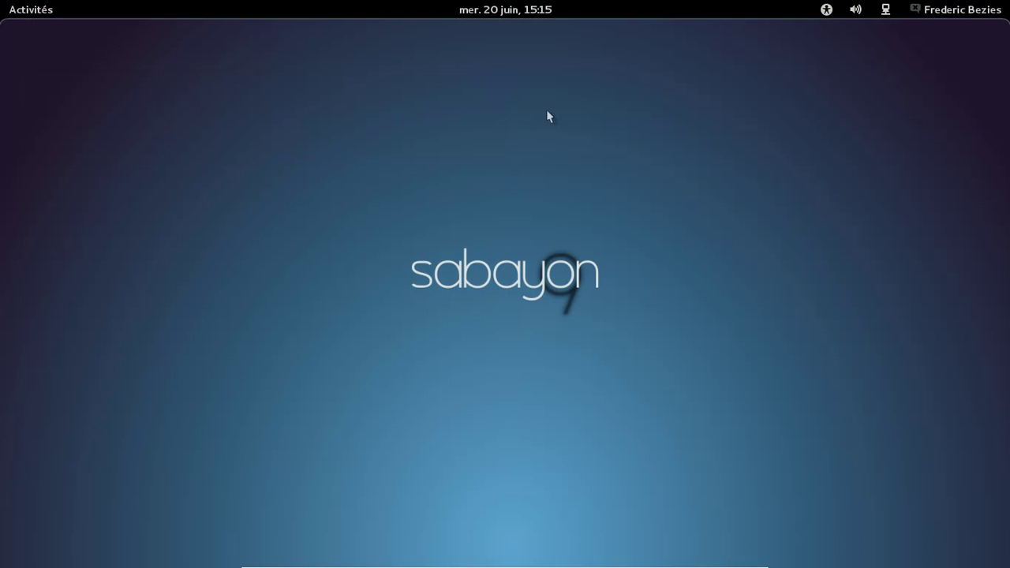
# Step: Start adding a Google account in Online Accounts from the user menu
pyautogui.click(959, 10)
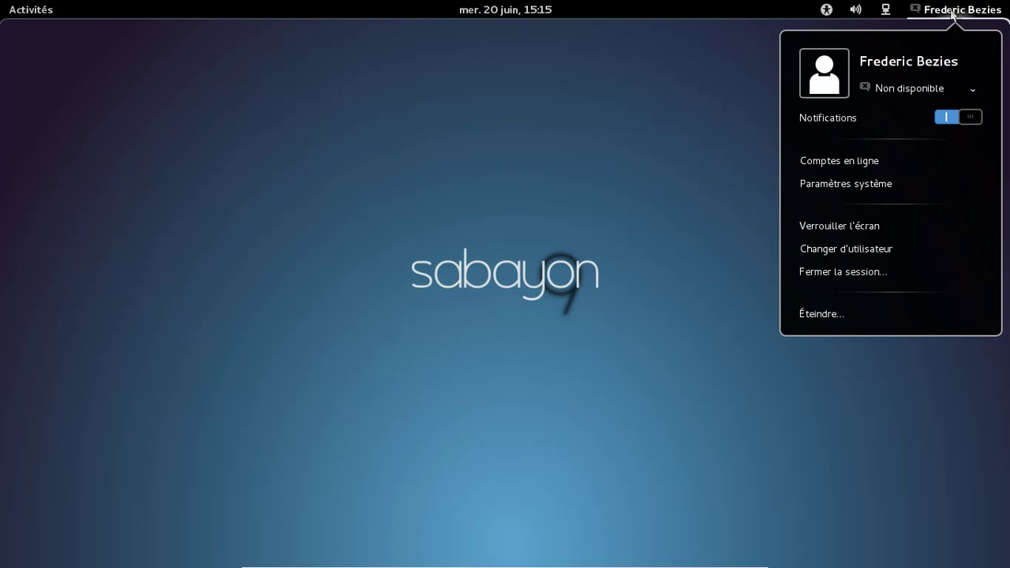
pyautogui.click(864, 161)
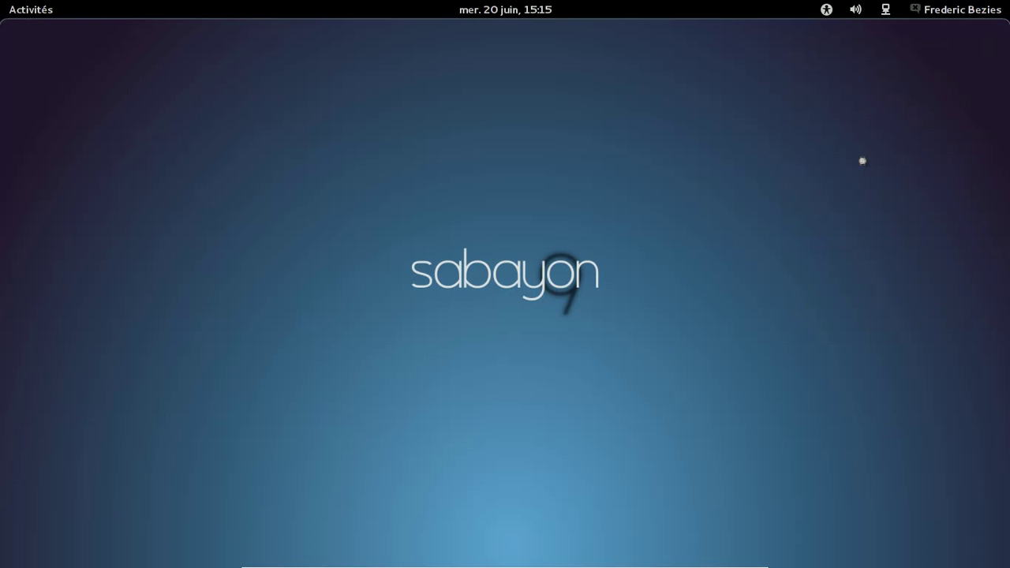
pyautogui.click(286, 429)
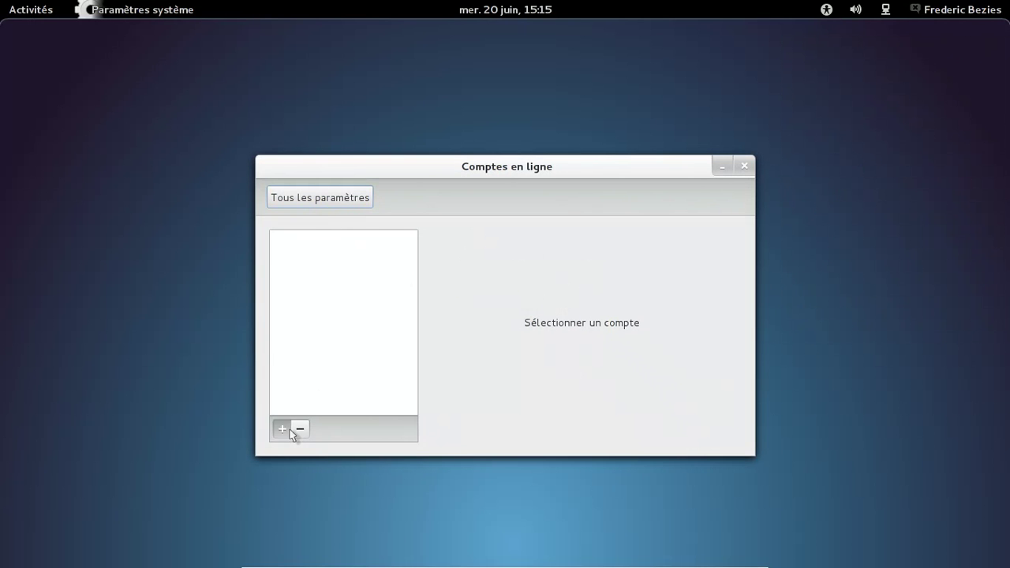
pyautogui.click(554, 241)
pyautogui.click(550, 250)
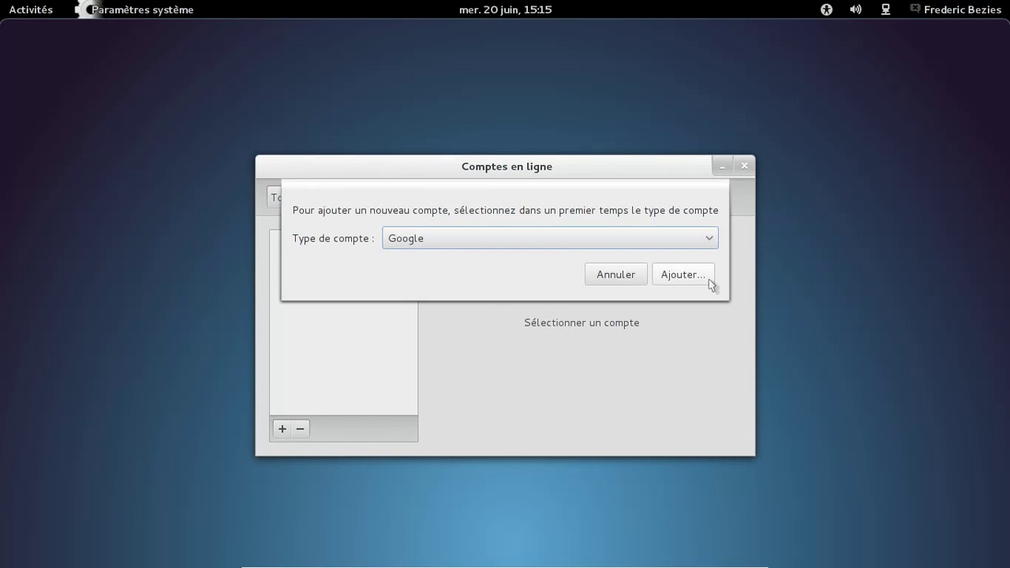
pyautogui.click(711, 284)
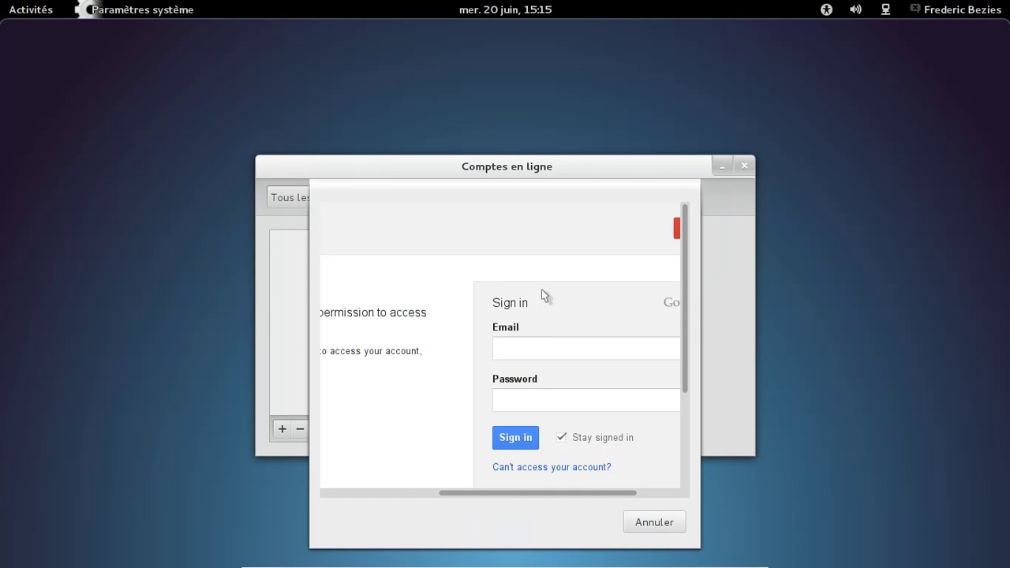
# Step: Sign in with the Google account's e-mail and password
pyautogui.click(550, 350)
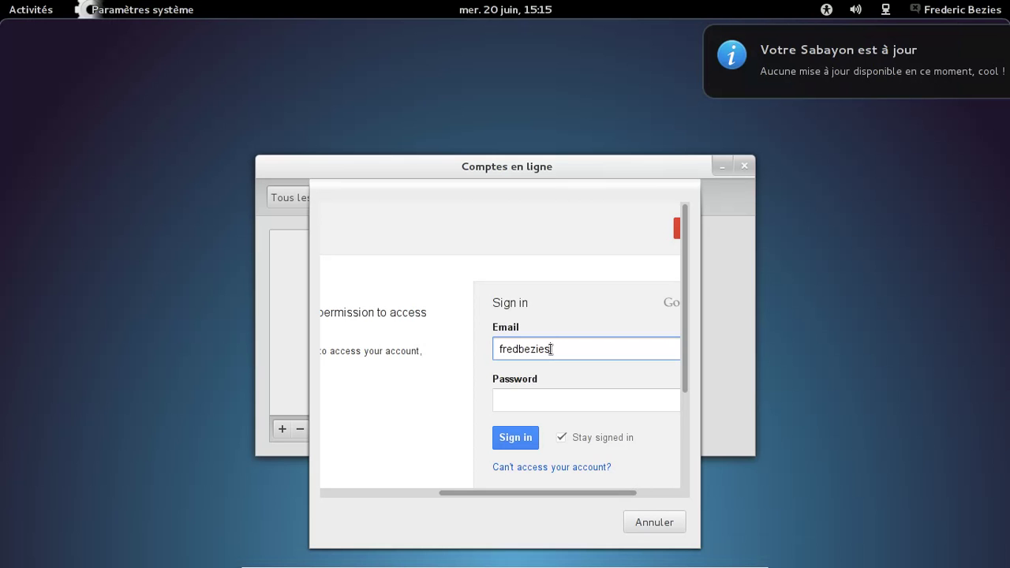
pyautogui.press('Tab')
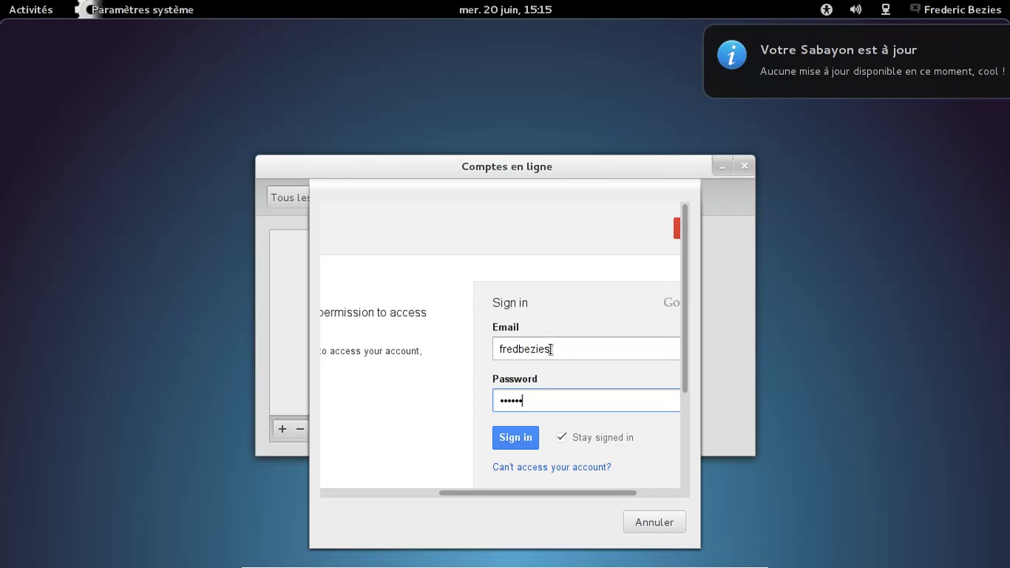
pyautogui.write('•••••')
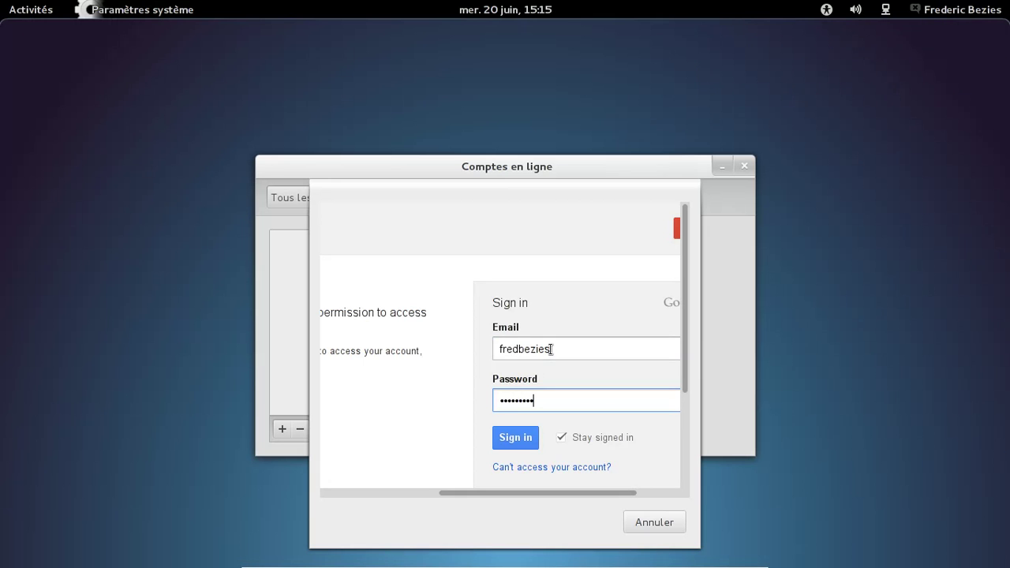
pyautogui.write('••••')
pyautogui.press('Return')
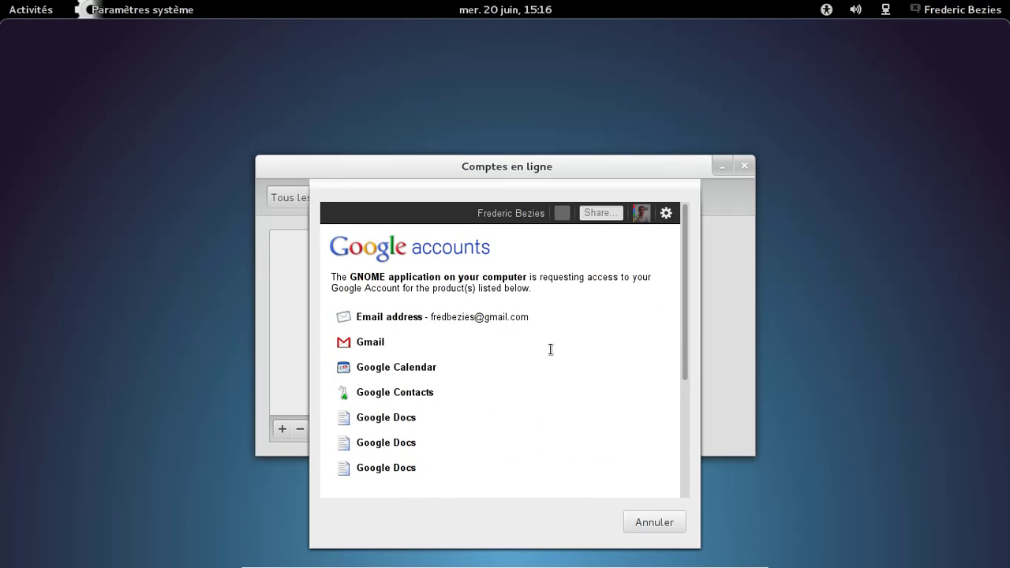
# Step: Grant GNOME access, confirm a password-less keyring, and accept unencrypted password storage
pyautogui.moveTo(683, 330); pyautogui.dragTo(687, 433)
pyautogui.click(377, 471)
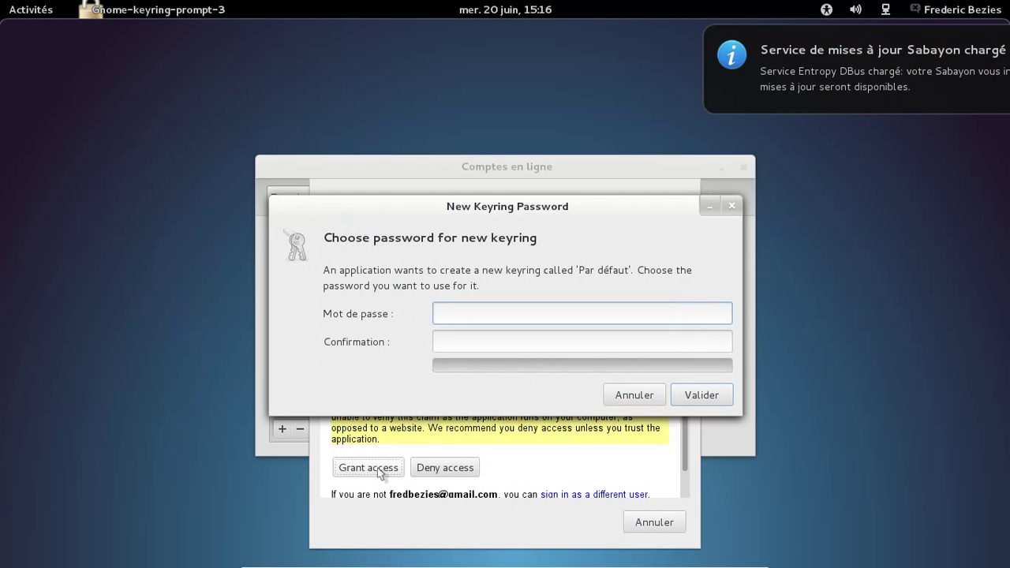
pyautogui.click(705, 393)
pyautogui.click(670, 352)
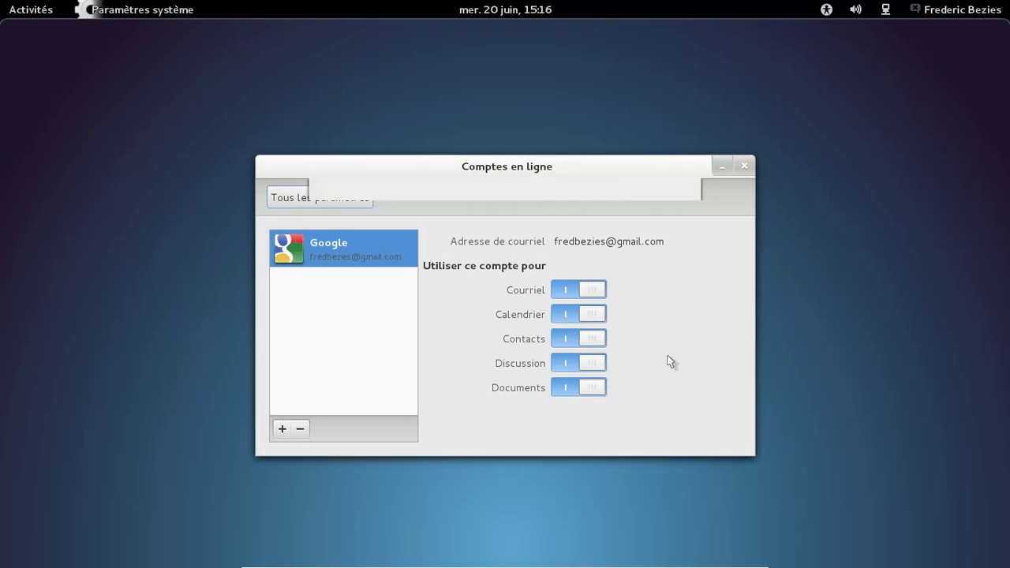
pyautogui.click(294, 203)
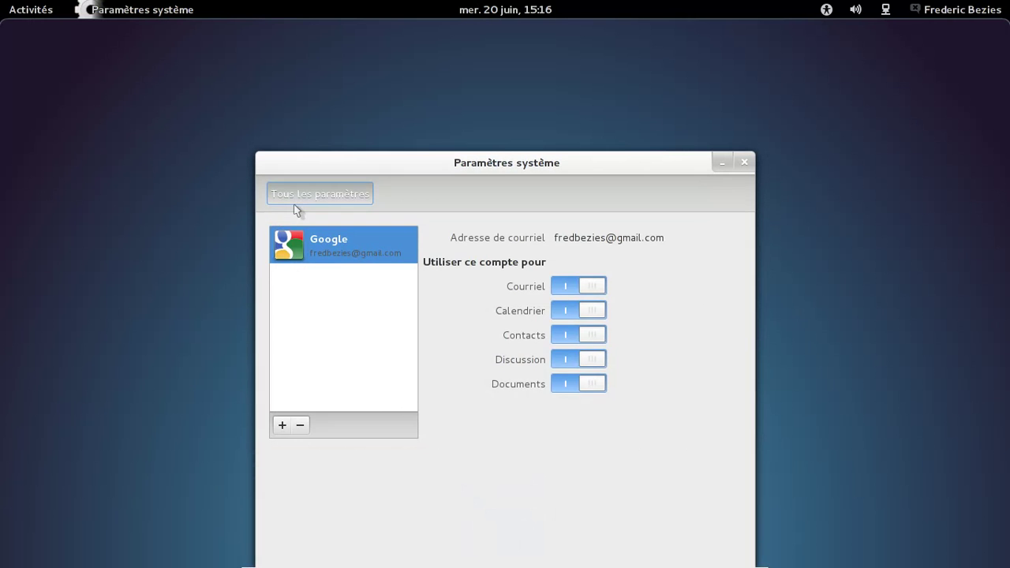
# Step: Turn off automatic screen locking in the Écran settings
pyautogui.moveTo(540, 183); pyautogui.dragTo(541, 61)
pyautogui.click(481, 151)
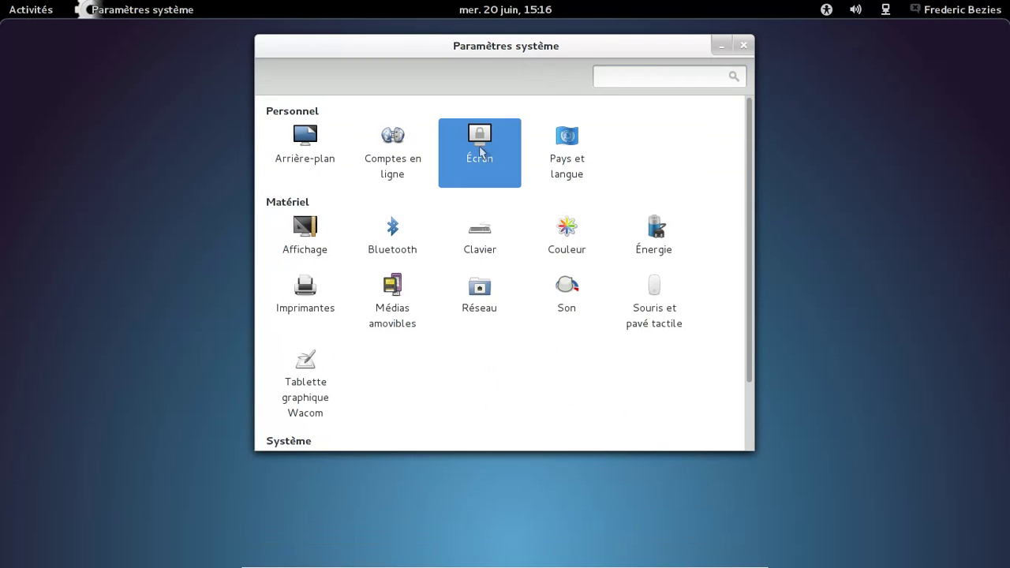
pyautogui.click(320, 174)
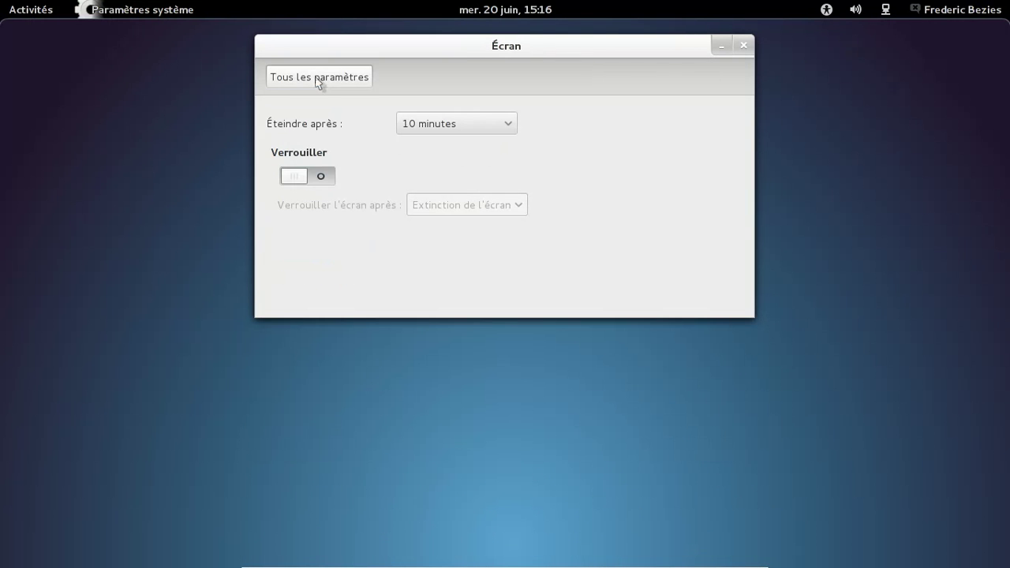
pyautogui.click(319, 79)
# Step: View the graphics card details in Informations système
pyautogui.moveTo(747, 198); pyautogui.dragTo(751, 315)
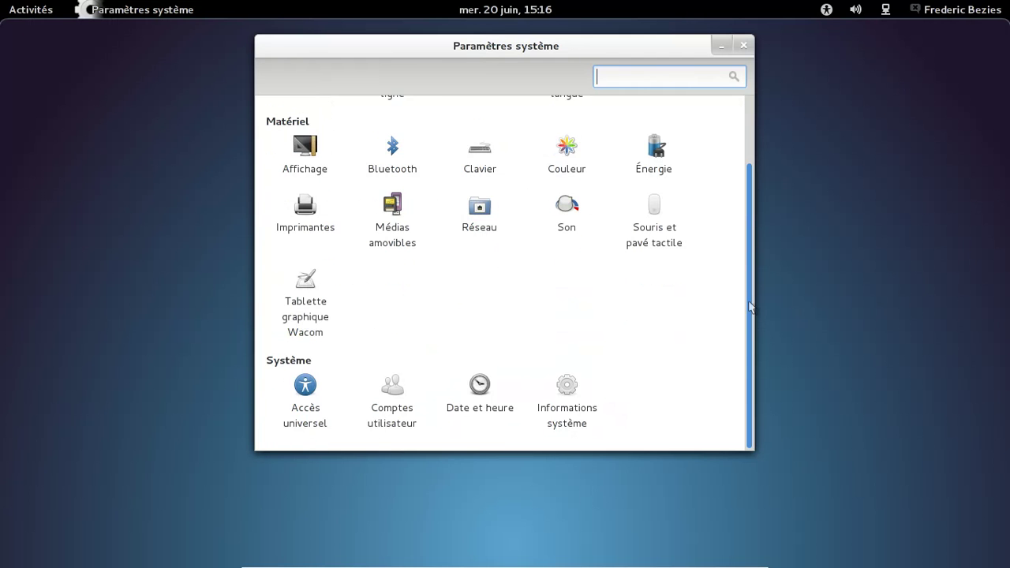
pyautogui.click(588, 407)
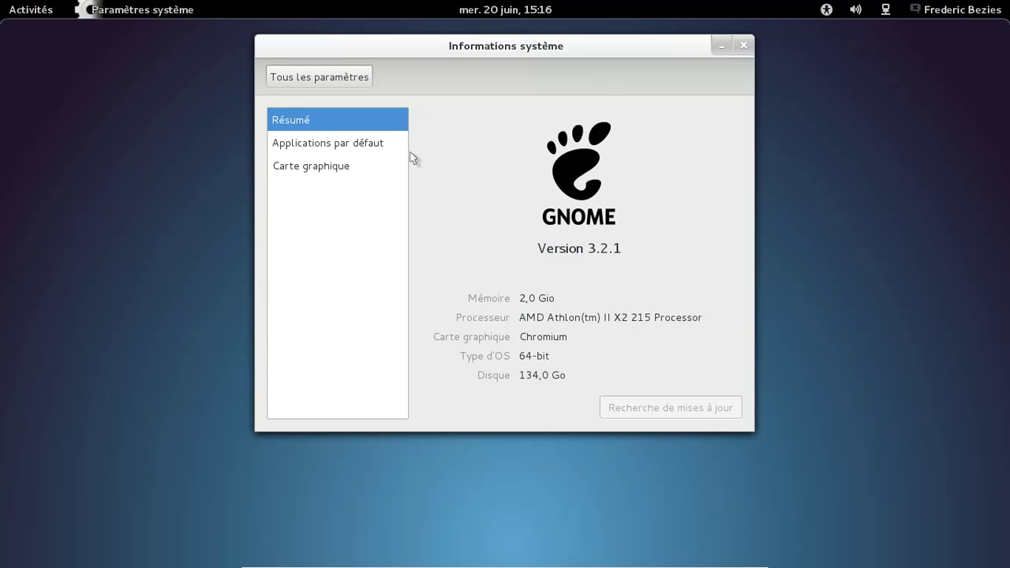
pyautogui.click(347, 169)
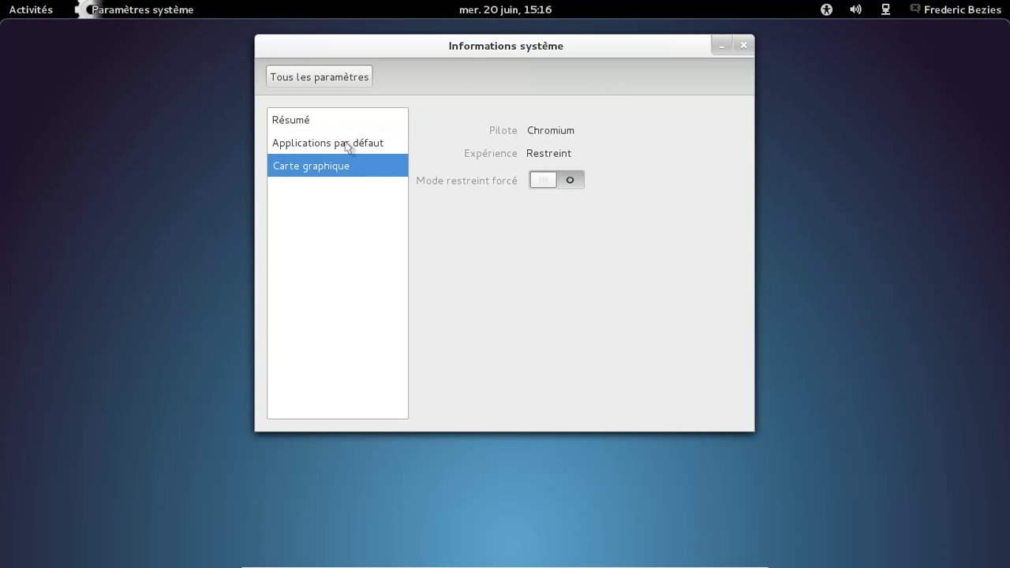
# Step: Keep Chromium as web browser and Exaile as music player, then close the window
pyautogui.click(347, 145)
pyautogui.click(567, 136)
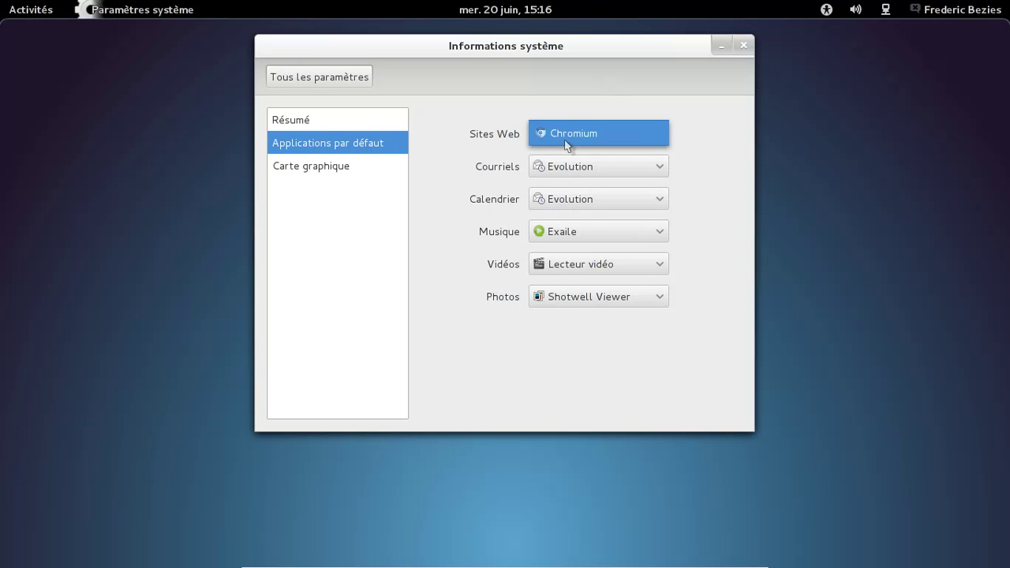
pyautogui.click(565, 138)
pyautogui.click(654, 233)
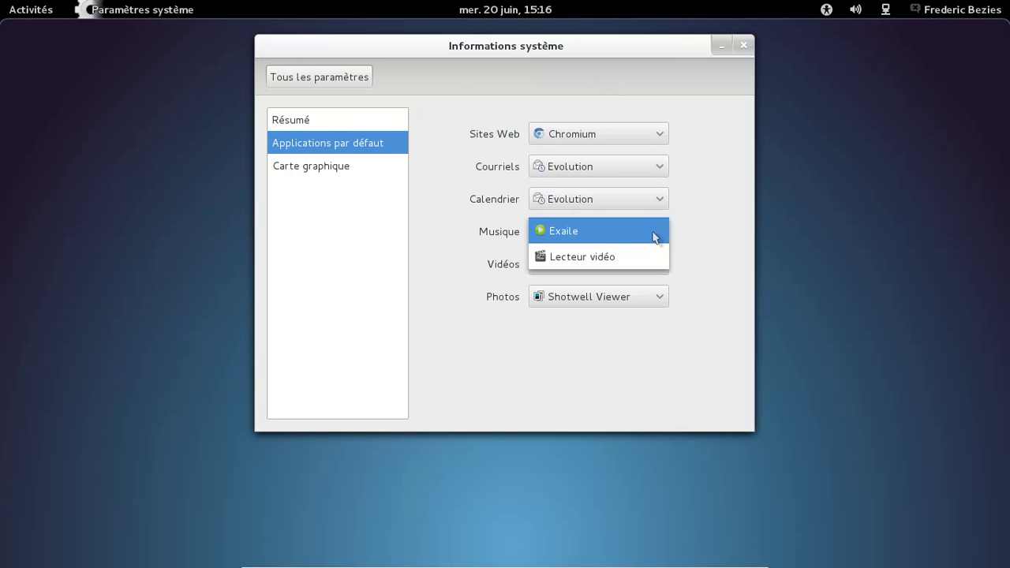
pyautogui.click(654, 232)
pyautogui.click(742, 47)
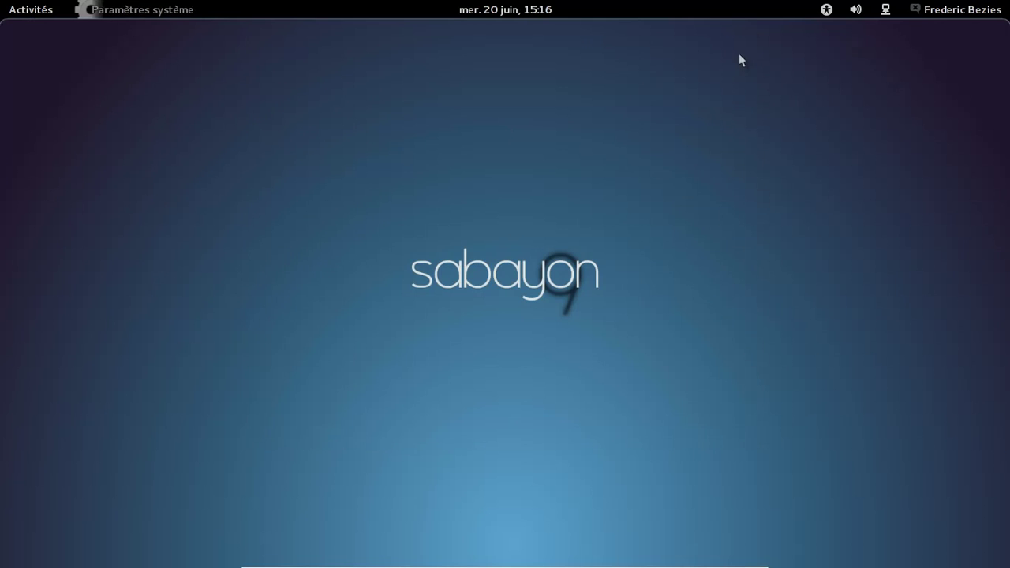
pyautogui.moveTo(1, 2)
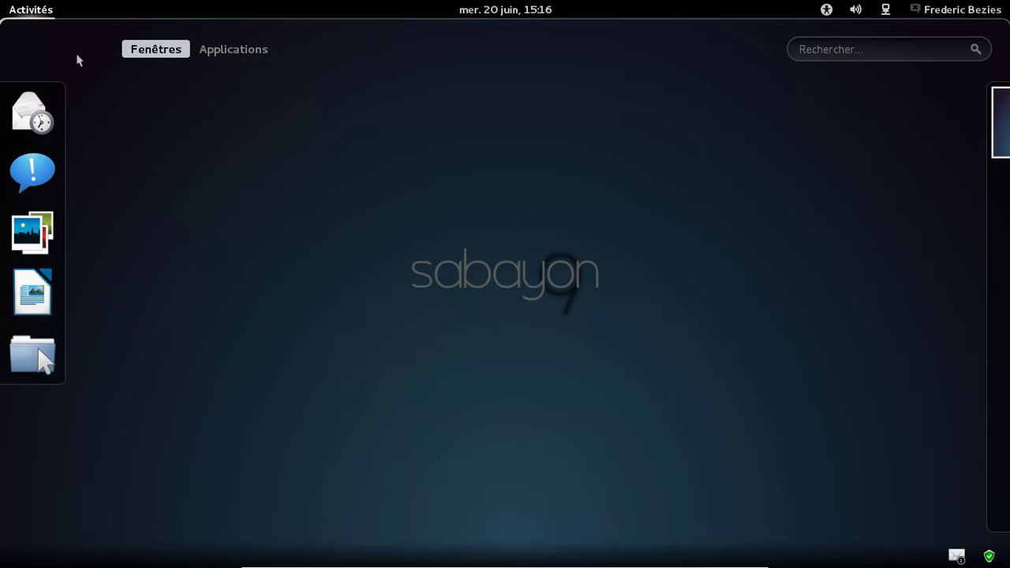
pyautogui.click(28, 298)
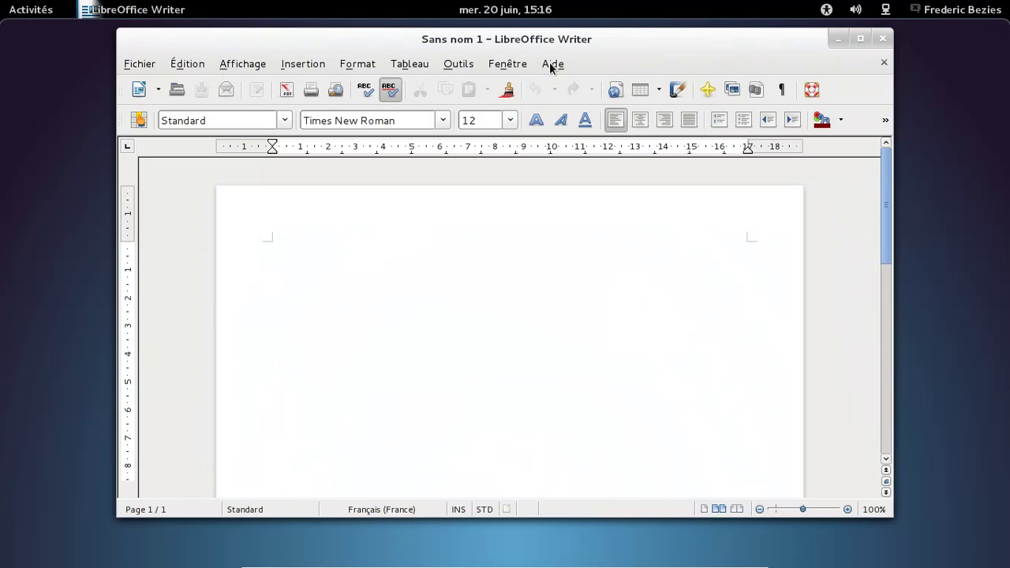
pyautogui.click(552, 64)
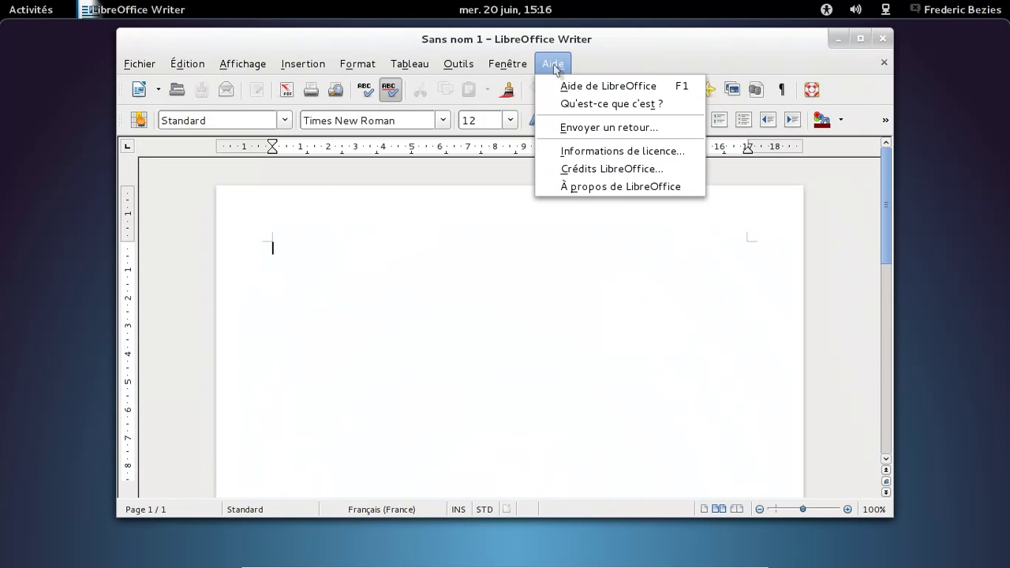
pyautogui.click(588, 185)
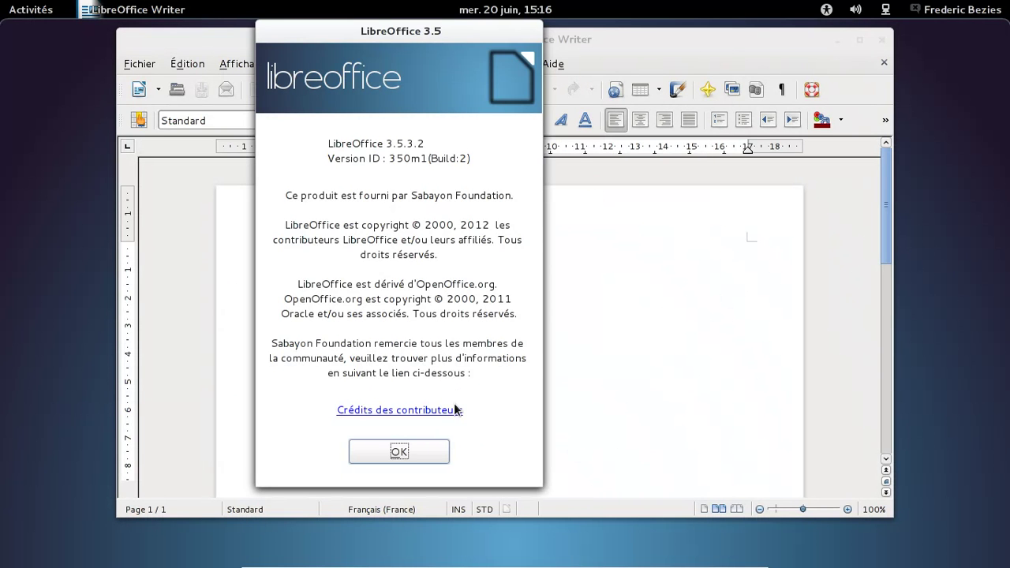
pyautogui.click(434, 452)
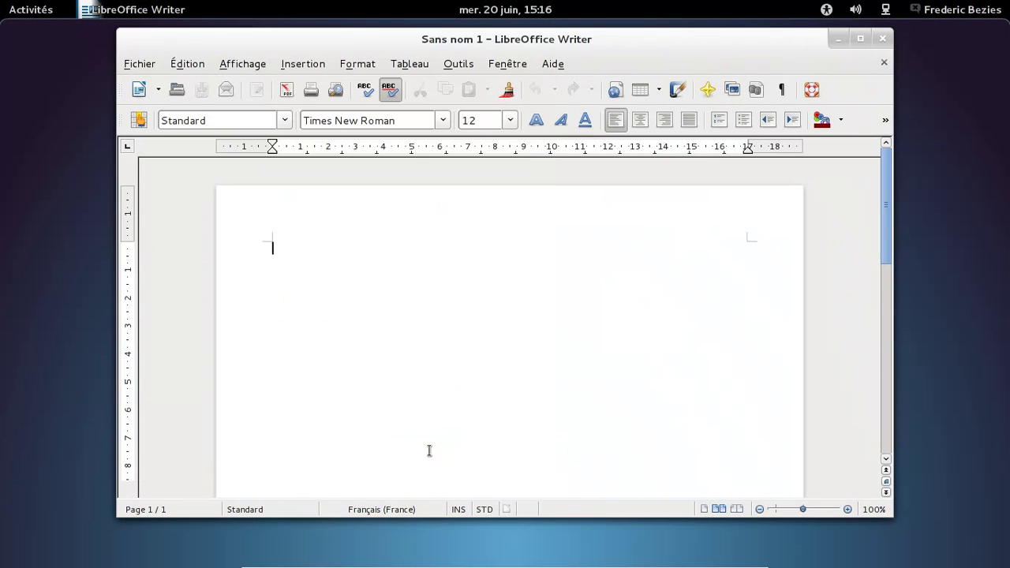
pyautogui.click(886, 40)
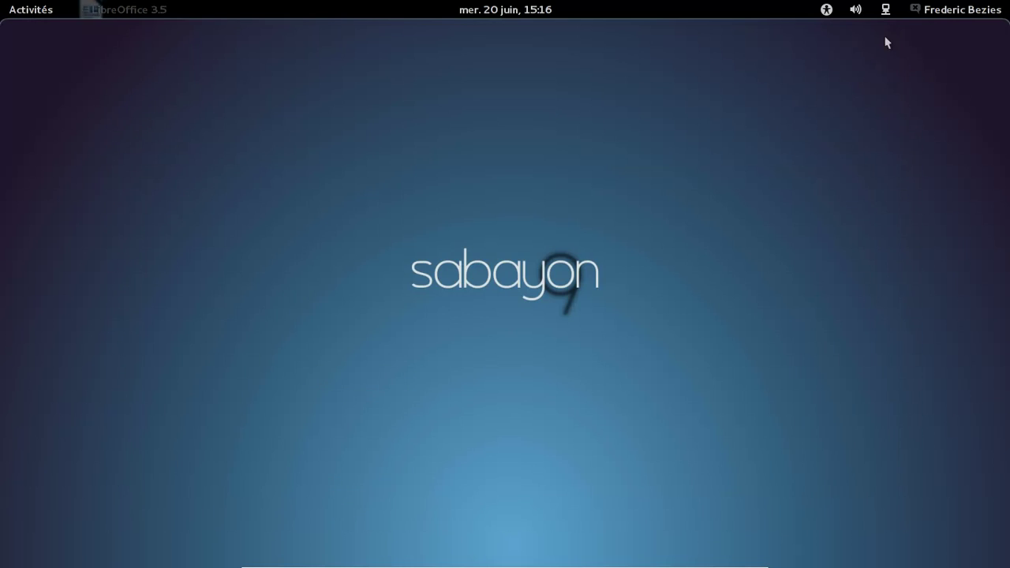
# Step: Browse the Sabayon, Son et vidéo, and finally Outils système categories in the applications grid
pyautogui.click(23, 9)
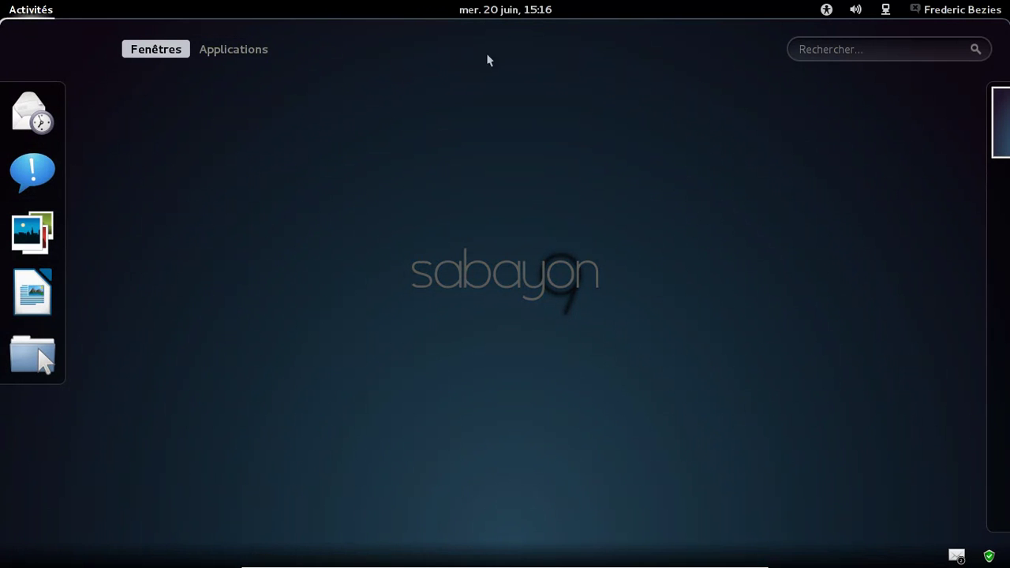
pyautogui.click(264, 51)
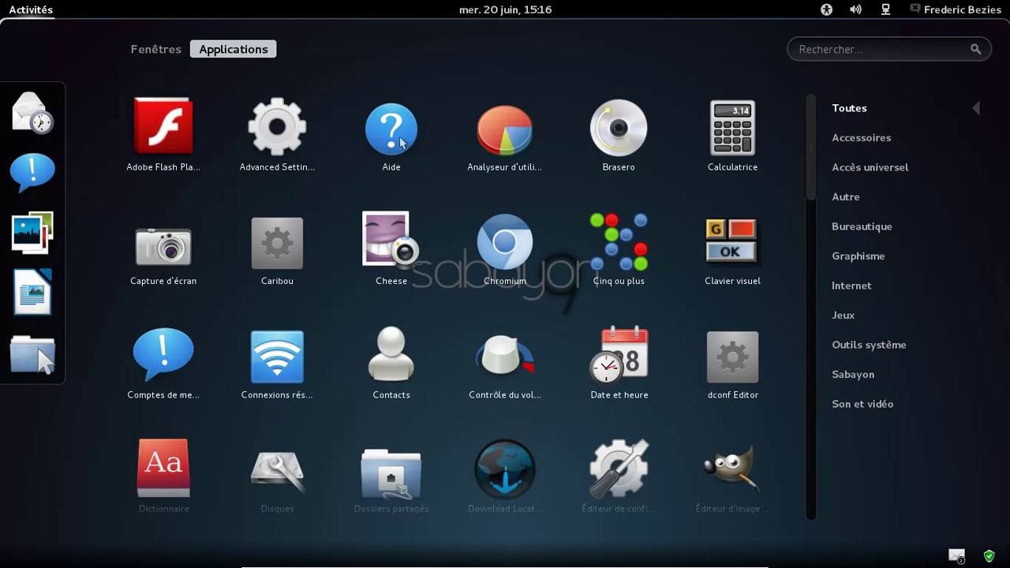
pyautogui.click(855, 378)
pyautogui.click(858, 408)
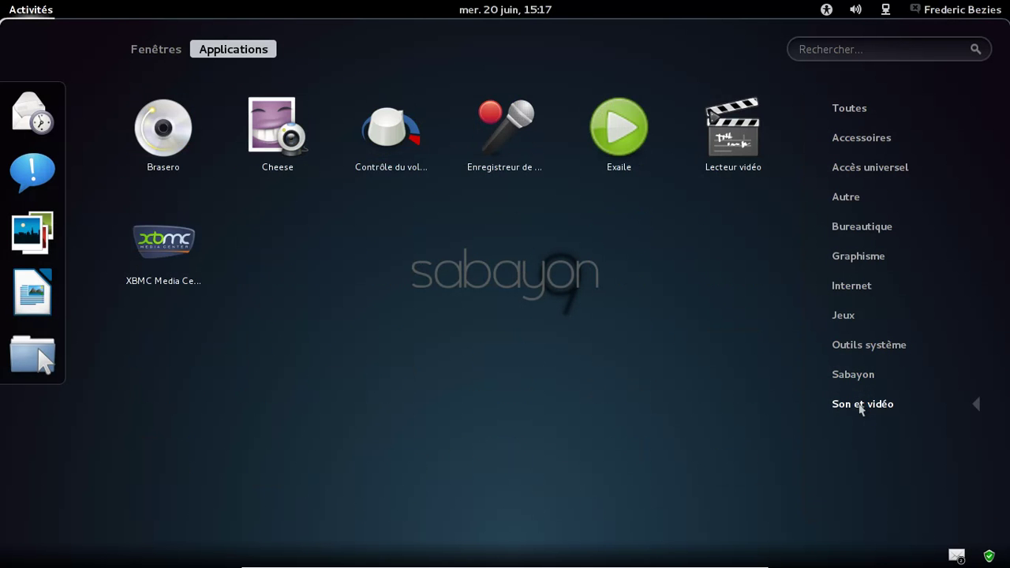
pyautogui.click(861, 353)
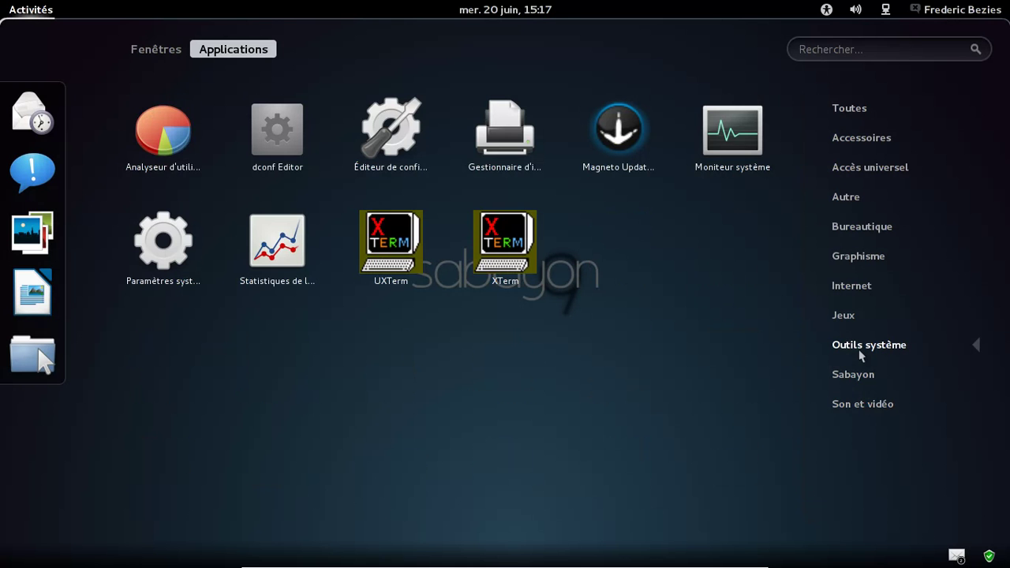
# Step: Launch Chromium from the Internet category of the applications grid
pyautogui.click(845, 316)
pyautogui.click(857, 289)
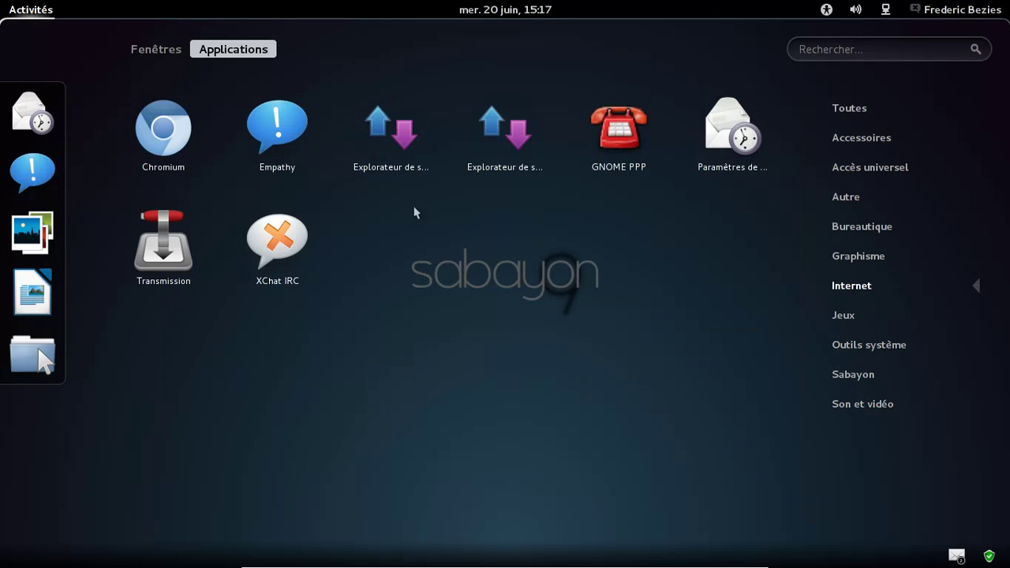
pyautogui.click(172, 142)
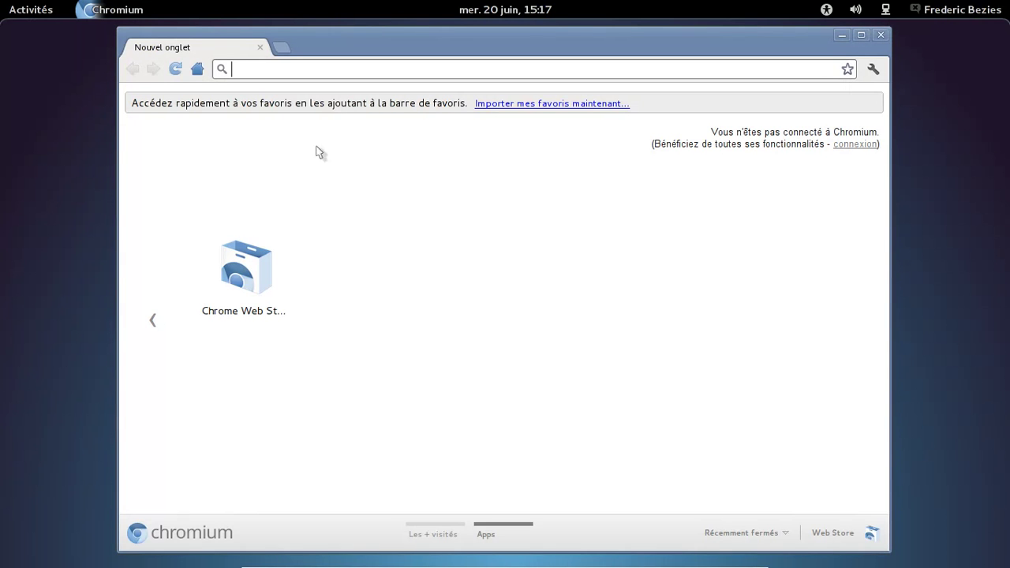
# Step: Check the About Chromium page shows version 19.0.1084.46, then close the browser
pyautogui.click(872, 68)
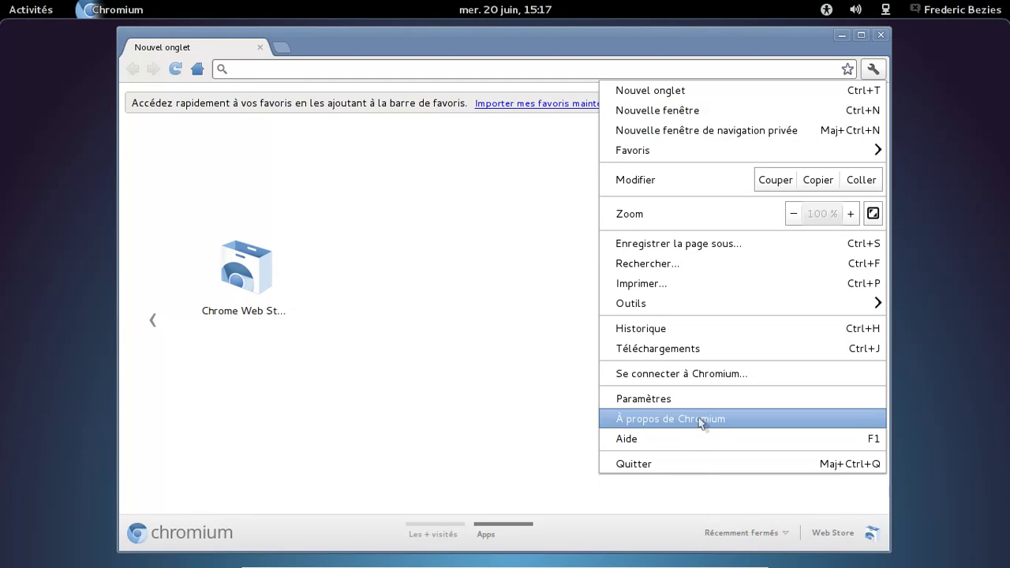
pyautogui.click(701, 422)
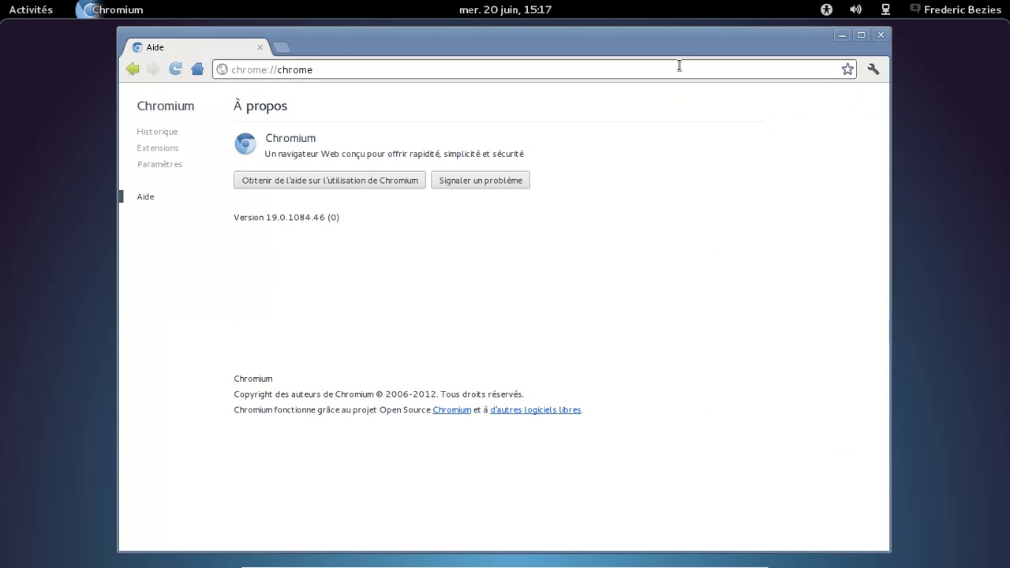
pyautogui.click(880, 36)
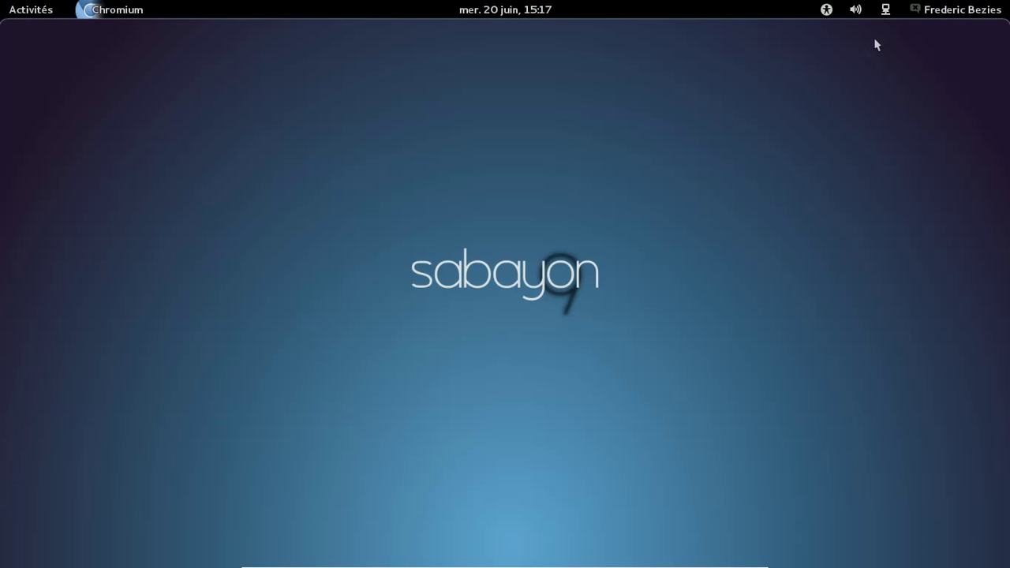
# Step: Start Rigo Application Browser from the Activités applications grid
pyautogui.click(15, 6)
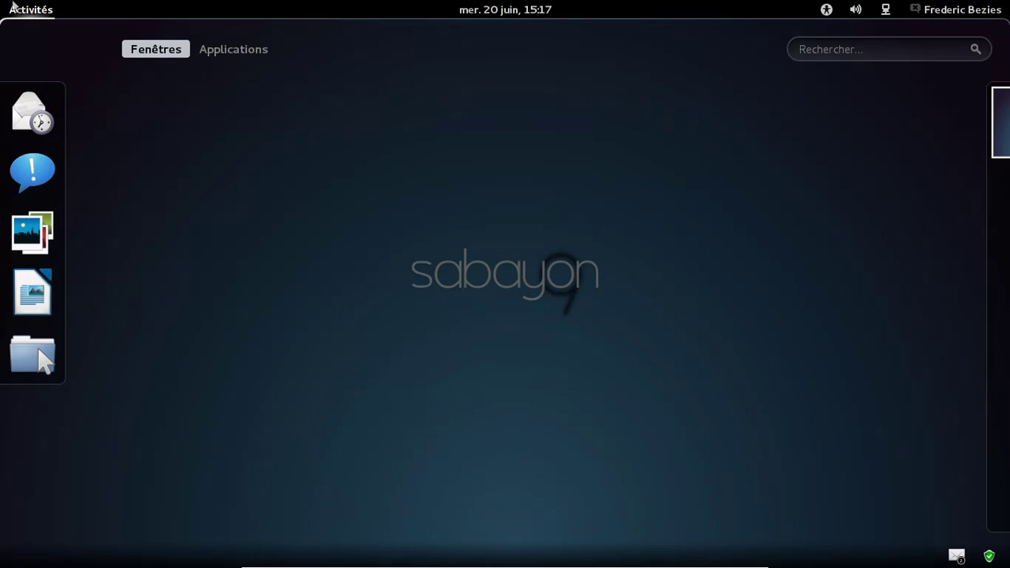
pyautogui.click(247, 53)
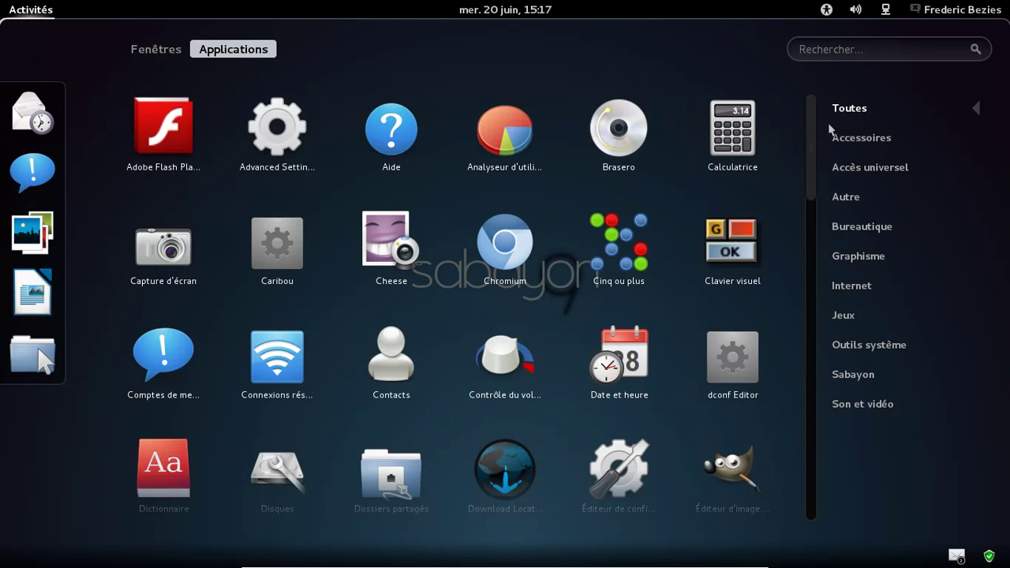
pyautogui.moveTo(809, 122); pyautogui.dragTo(804, 395)
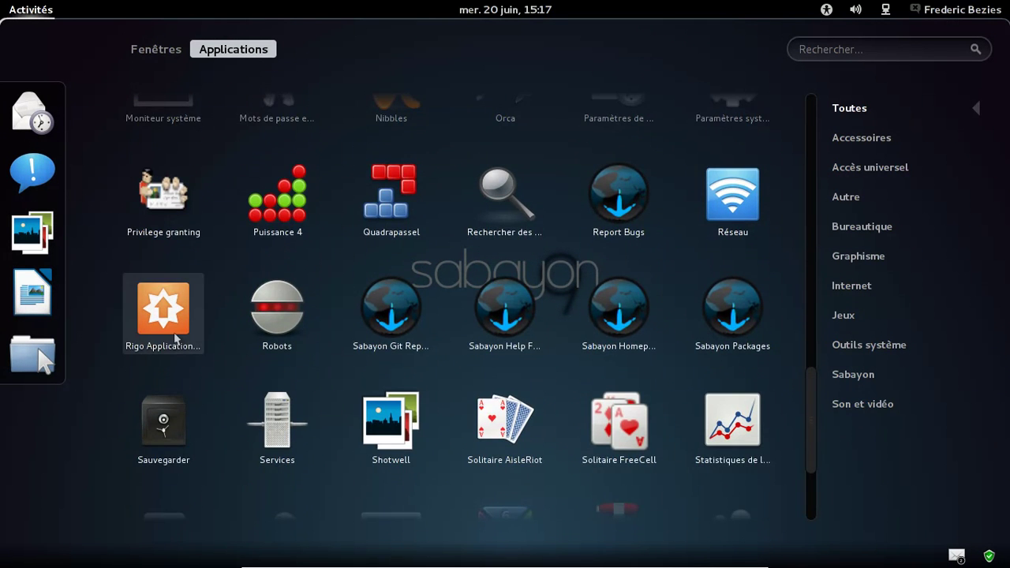
pyautogui.click(175, 338)
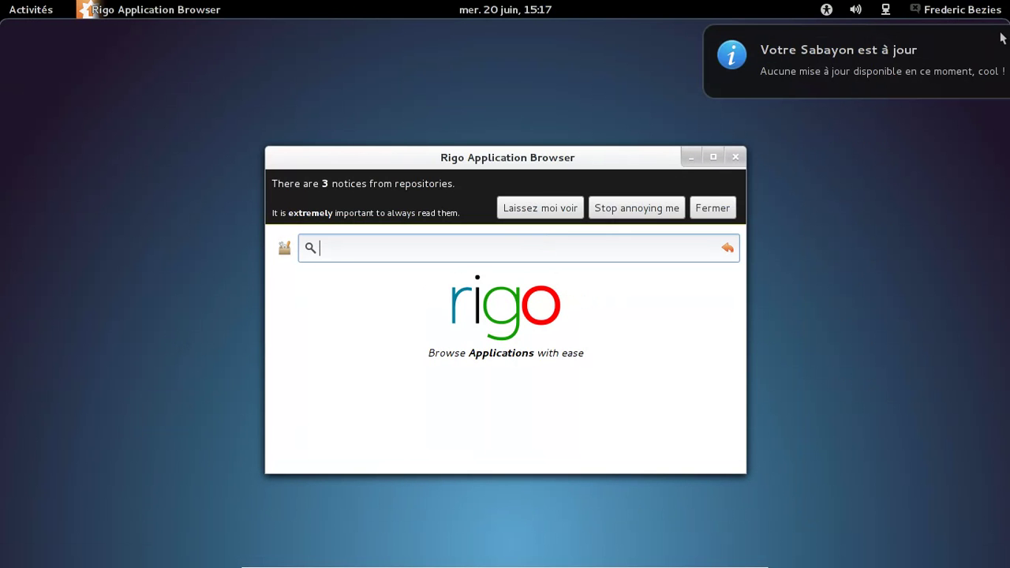
# Step: Read the three repository notices, including LibreOffice freezes in Sabayon 9, then dismiss them
pyautogui.click(556, 213)
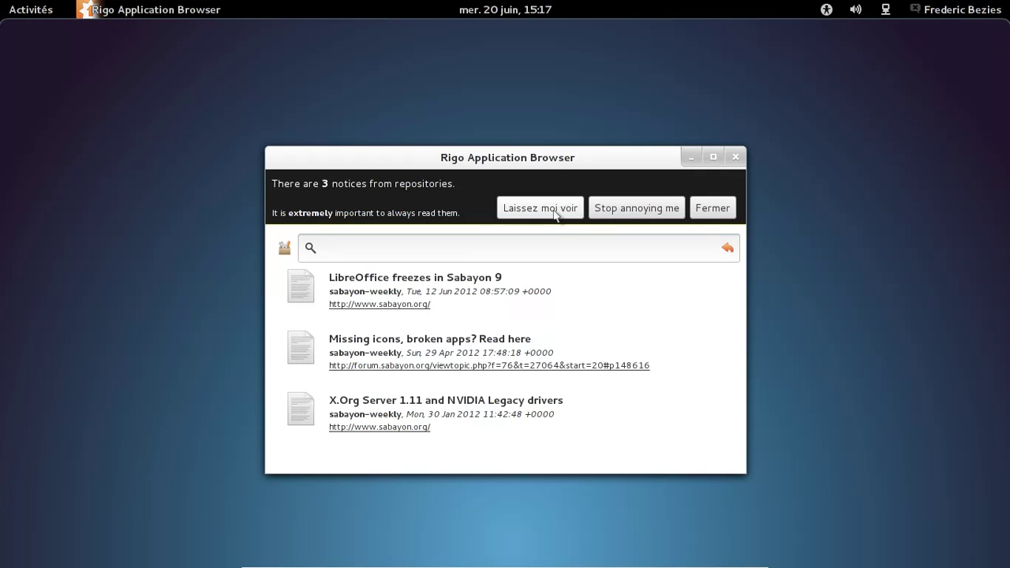
pyautogui.click(448, 292)
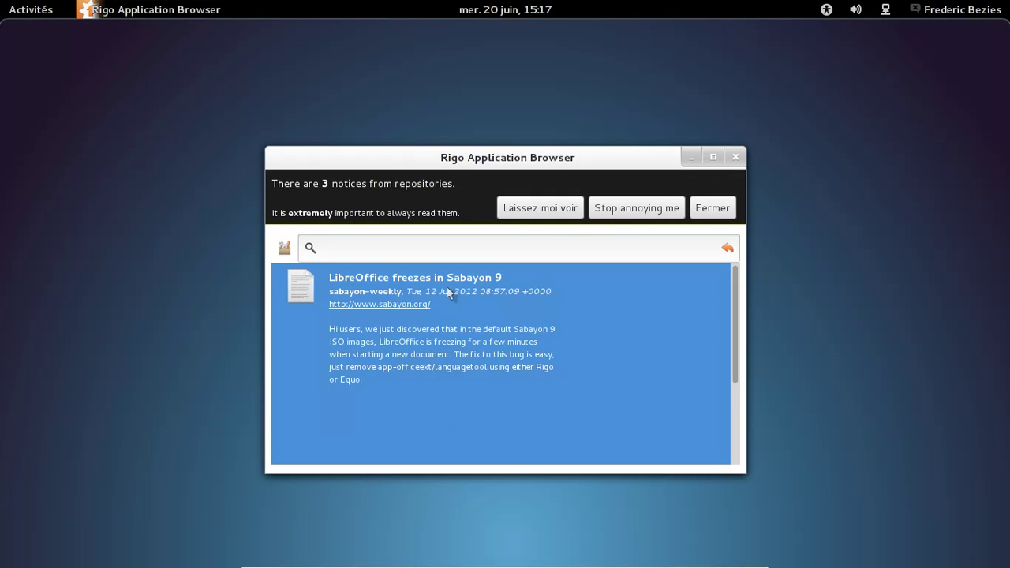
pyautogui.click(713, 208)
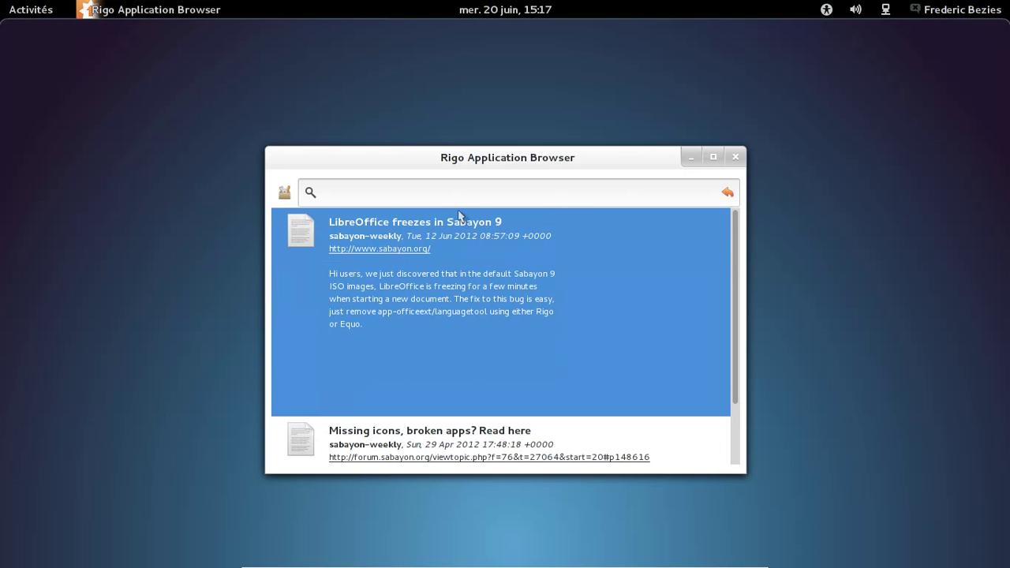
# Step: Run Clean Entropy Web Service Session from the toolbox
pyautogui.click(287, 194)
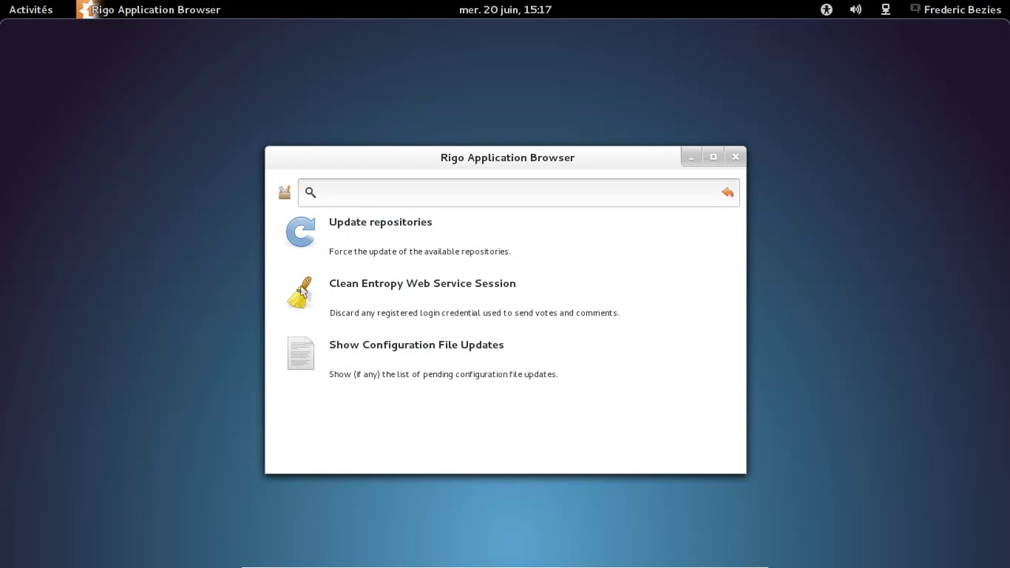
pyautogui.click(305, 293)
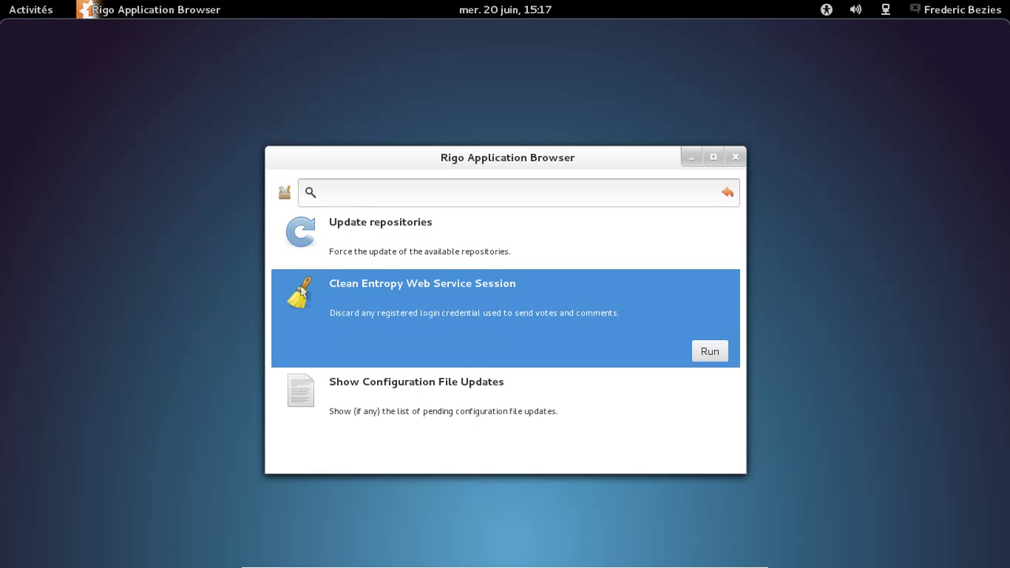
pyautogui.click(710, 354)
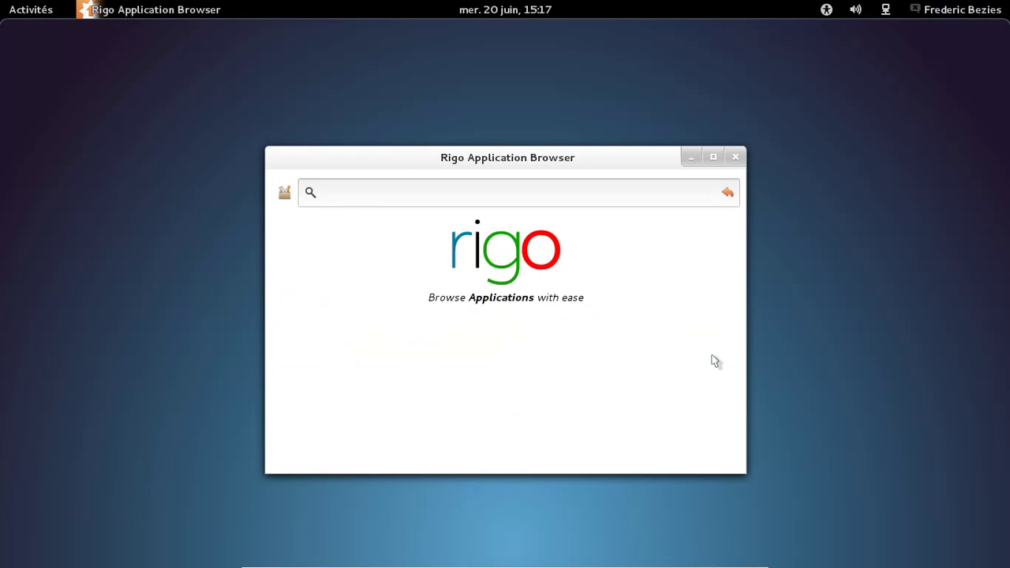
# Step: Run Update repositories from the toolbox
pyautogui.click(284, 192)
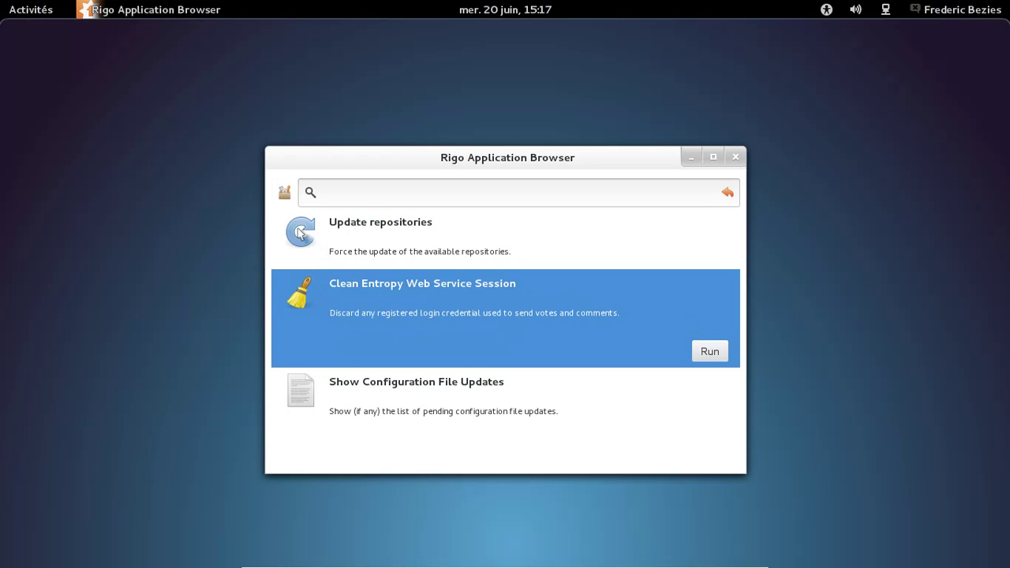
pyautogui.click(375, 255)
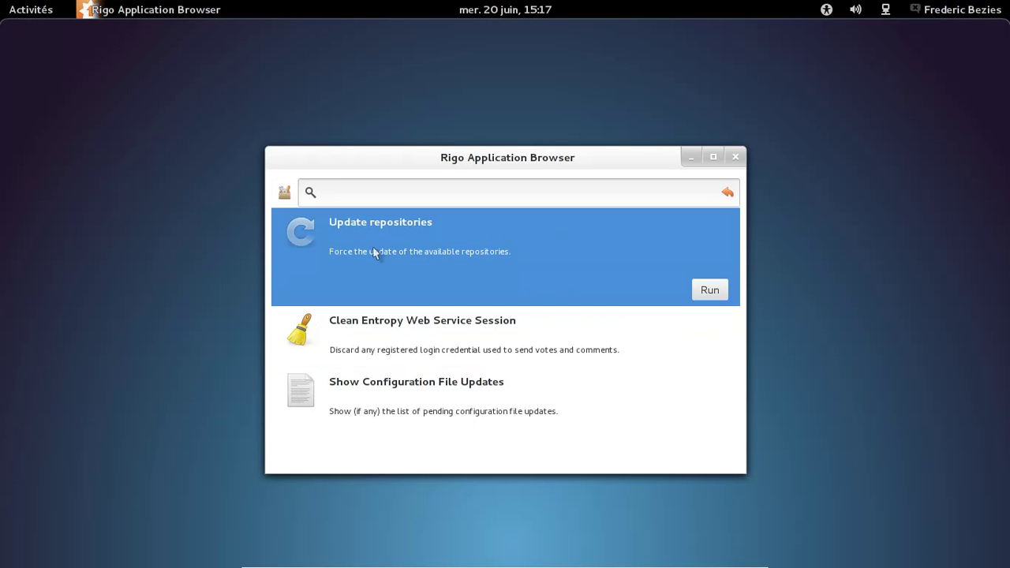
pyautogui.click(711, 289)
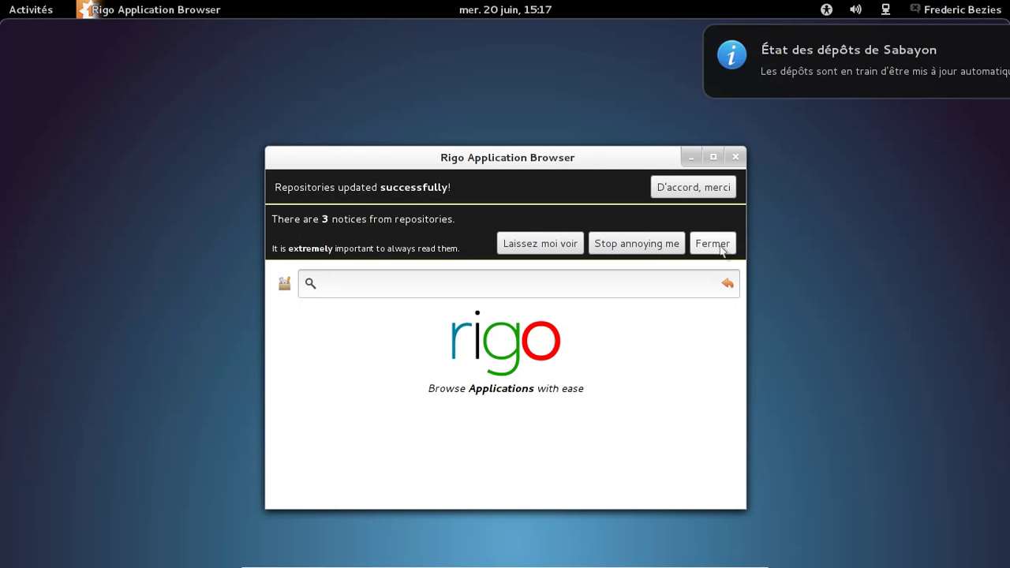
# Step: Dismiss the update notices, search for 'exai' and select Exaile
pyautogui.click(713, 246)
pyautogui.click(694, 187)
pyautogui.click(338, 195)
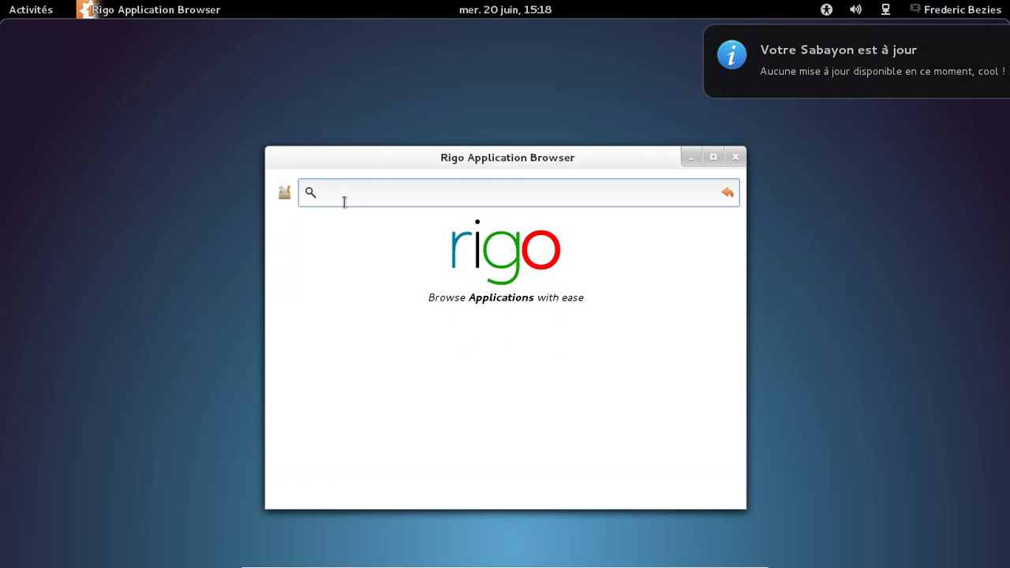
pyautogui.write('exaile')
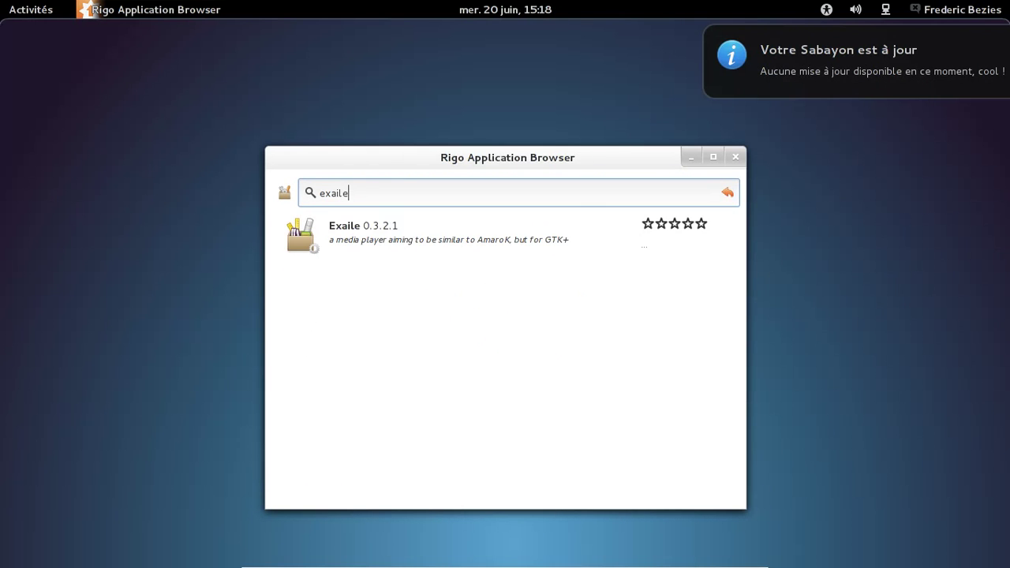
pyautogui.click(484, 235)
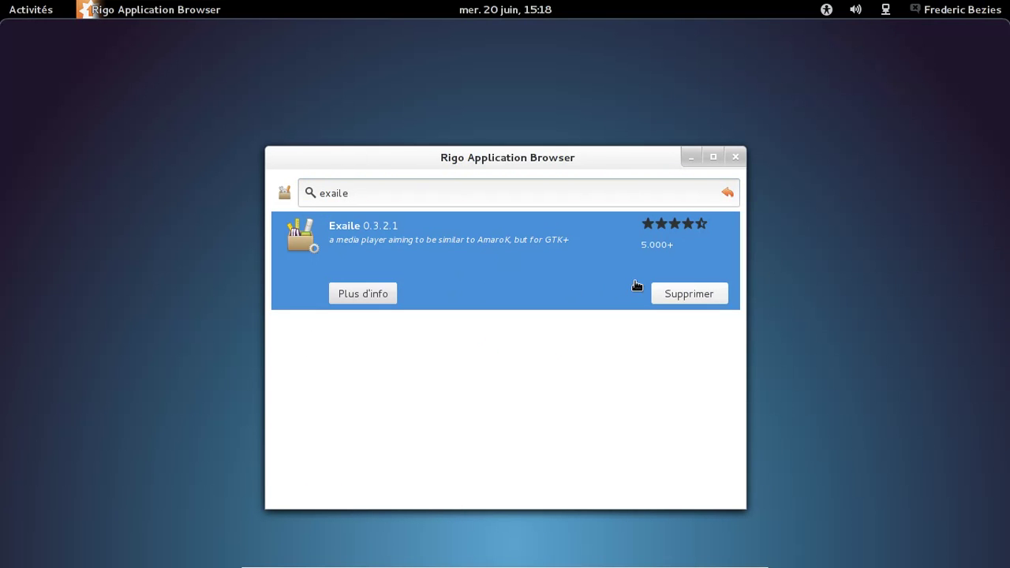
# Step: Remove Exaile, confirming the action and entering the root password
pyautogui.click(709, 293)
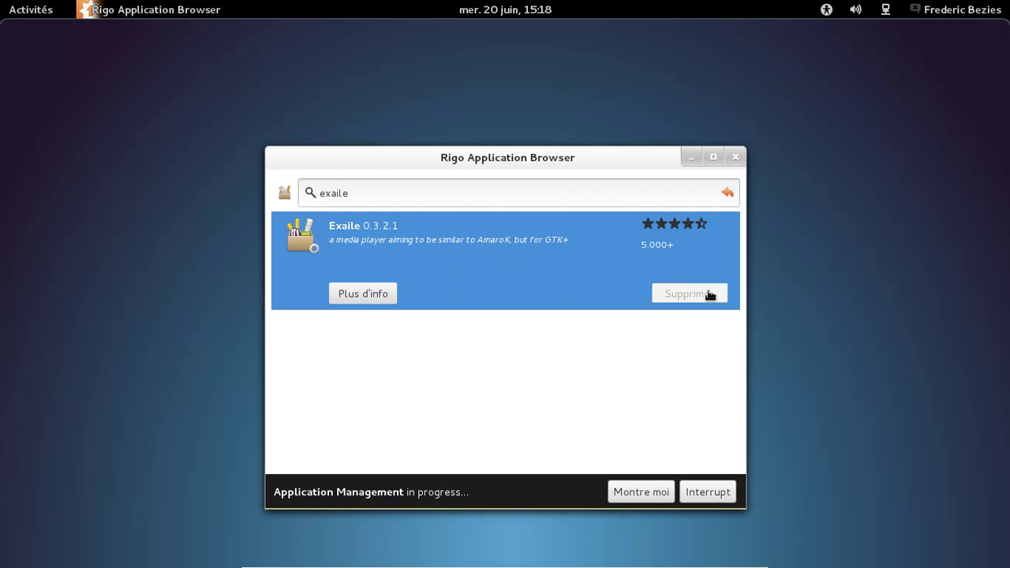
pyautogui.click(641, 491)
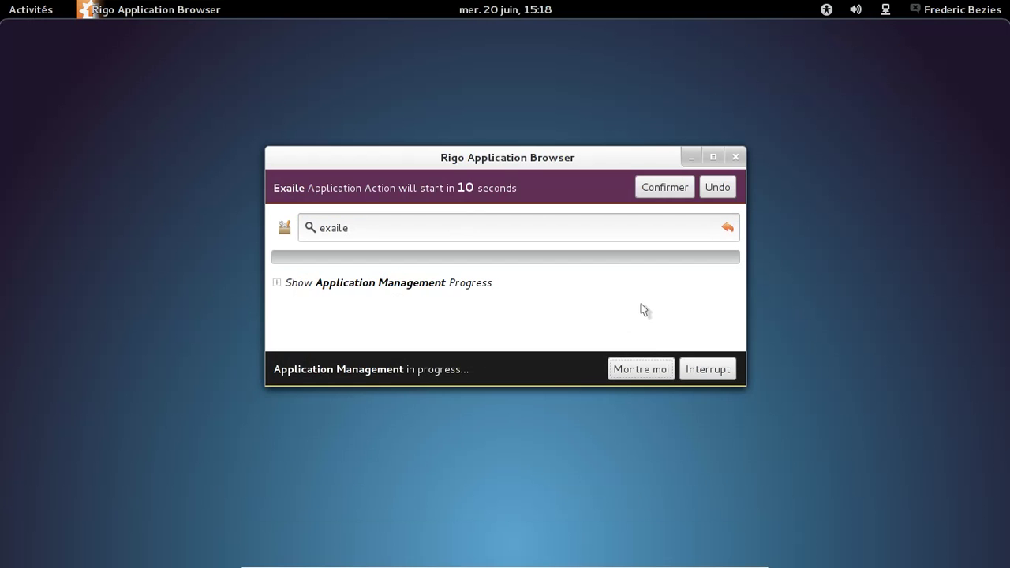
pyautogui.click(661, 191)
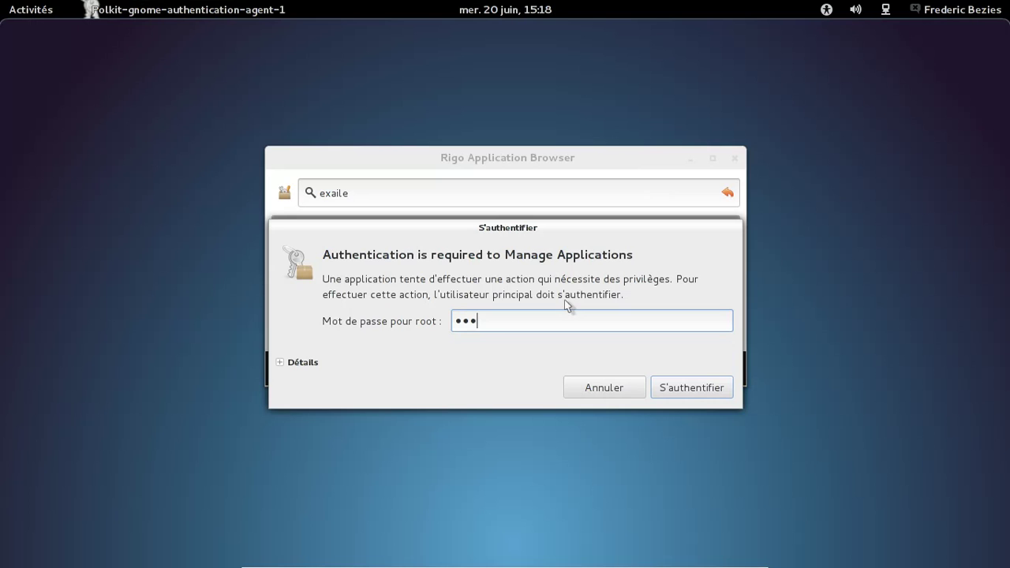
pyautogui.write('•••••')
pyautogui.press('Return')
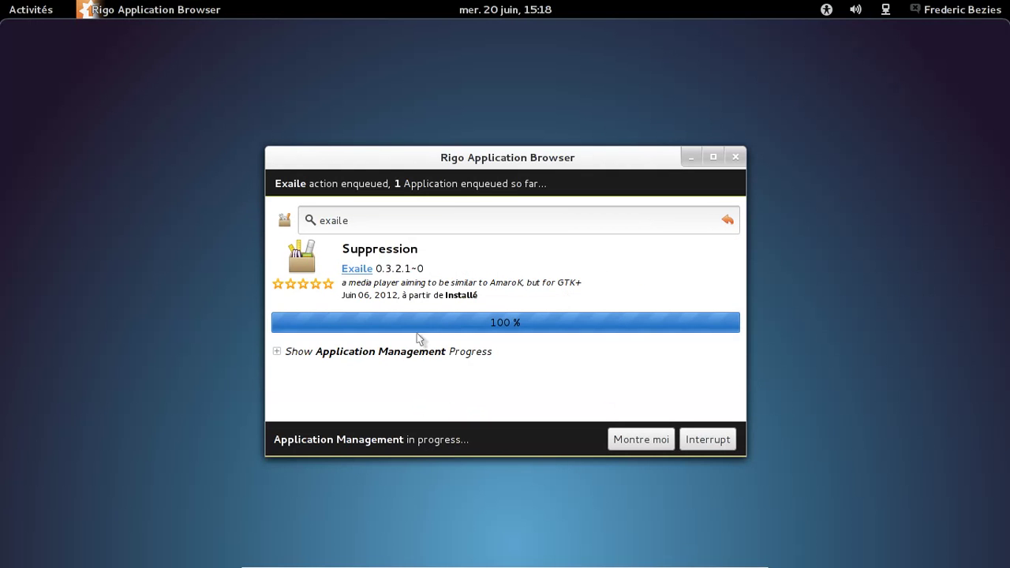
# Step: Follow the removal log, dismiss the success message, and clear the search text
pyautogui.click(278, 352)
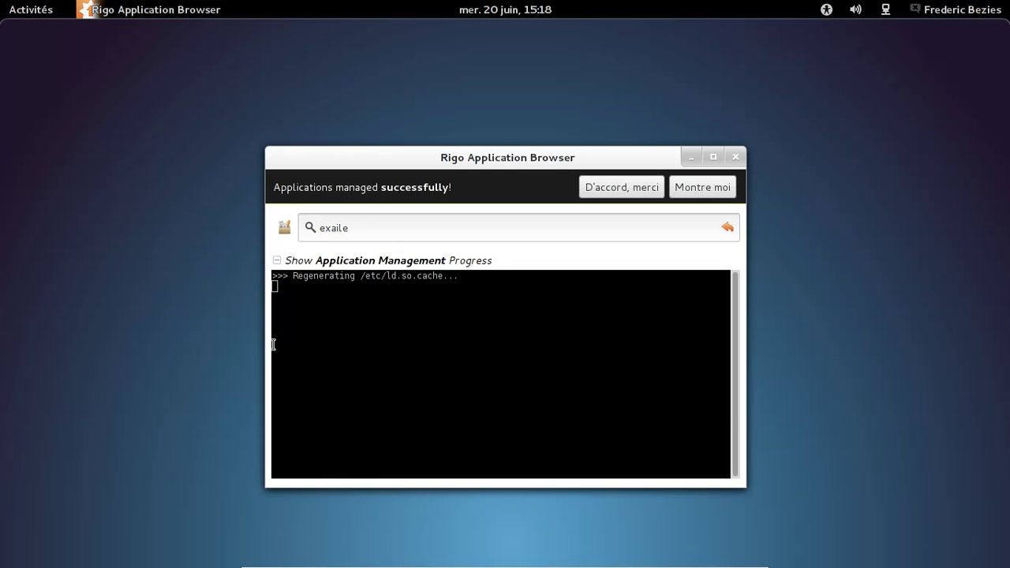
pyautogui.click(622, 187)
pyautogui.press('BackSpace')
pyautogui.press('BackSpace')
pyautogui.press('BackSpace')
pyautogui.press('BackSpace')
pyautogui.press('BackSpace')
pyautogui.press('BackSpace')
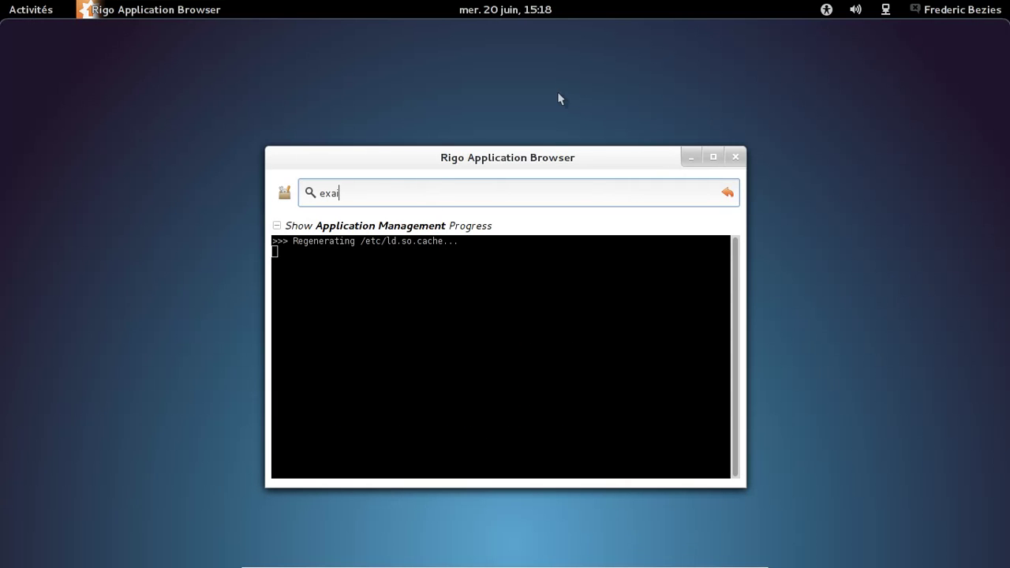
# Step: Search for rhythmbox, fixing the misspelling, and select the Rhythmbox 2.96 result
pyautogui.write('ryth')
pyautogui.write('mbn')
pyautogui.write('ox')
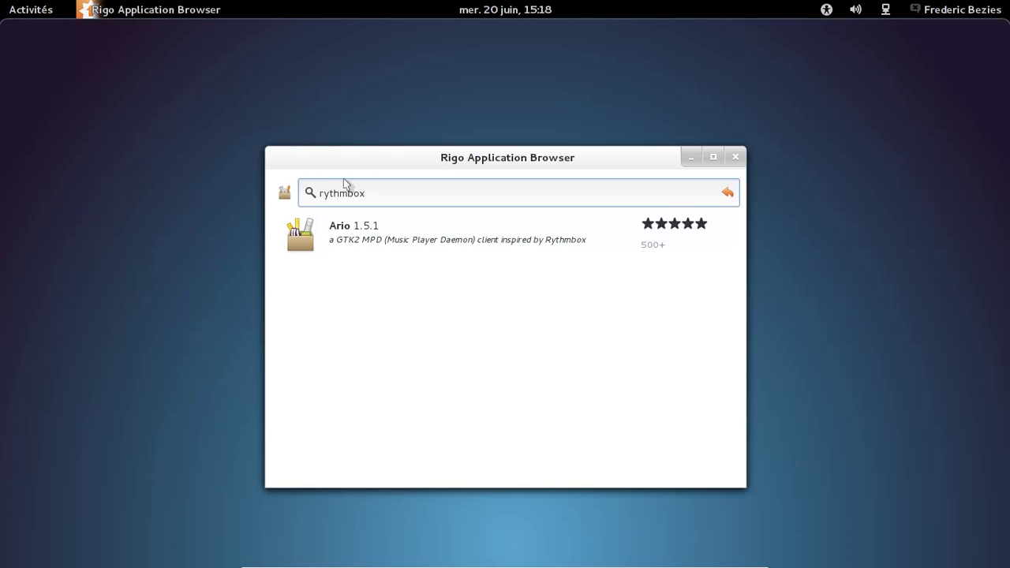
pyautogui.click(325, 193)
pyautogui.write('h')
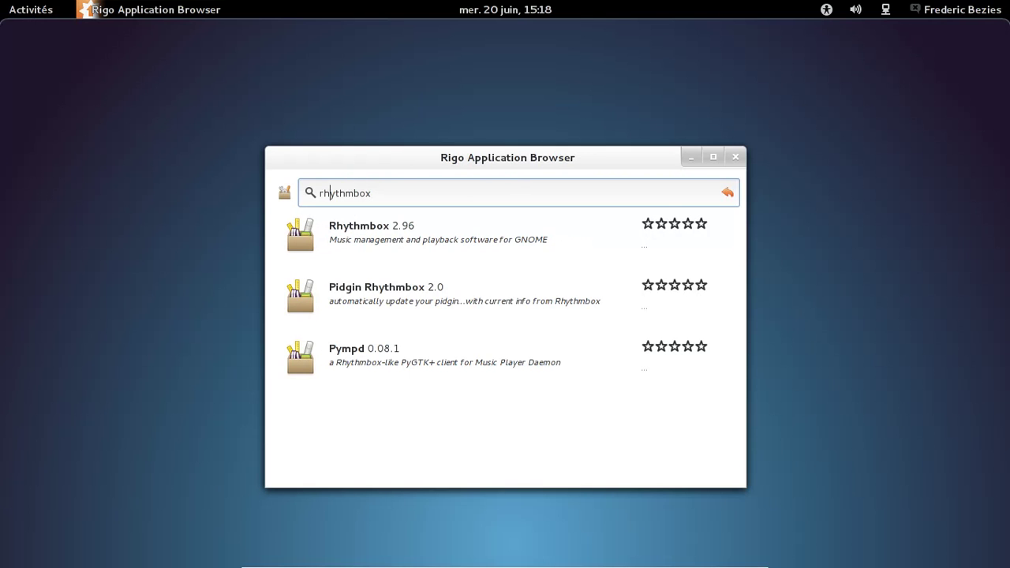
pyautogui.click(520, 249)
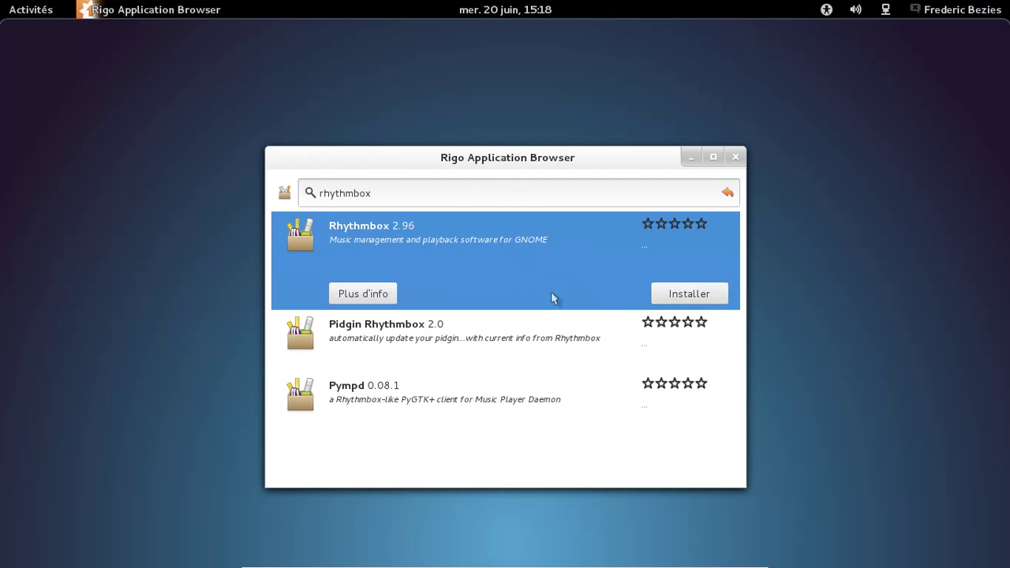
# Step: Install Rhythmbox 2.96 with its Libgpod dependency and show the log, then search firefox
pyautogui.click(675, 292)
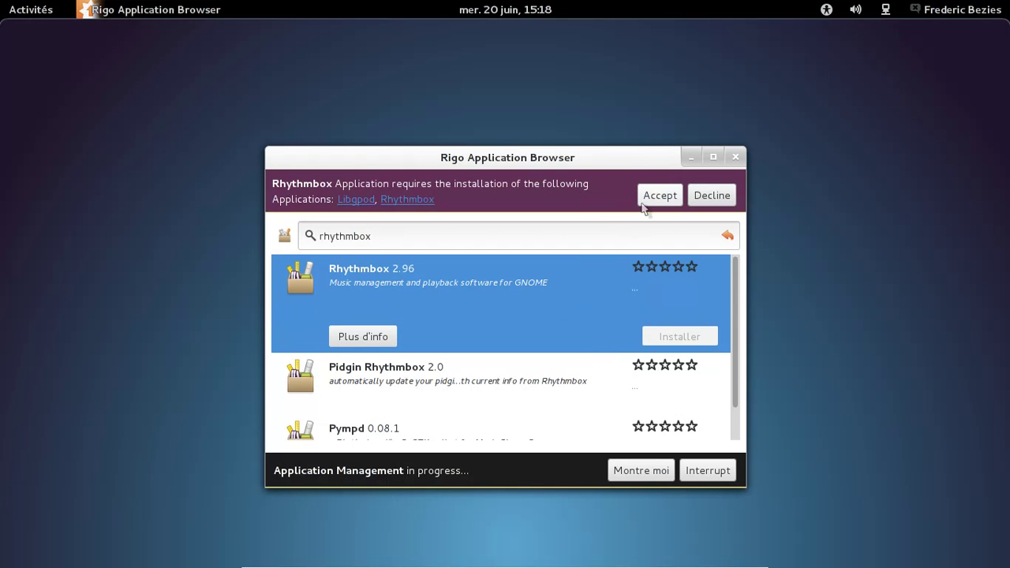
pyautogui.click(658, 197)
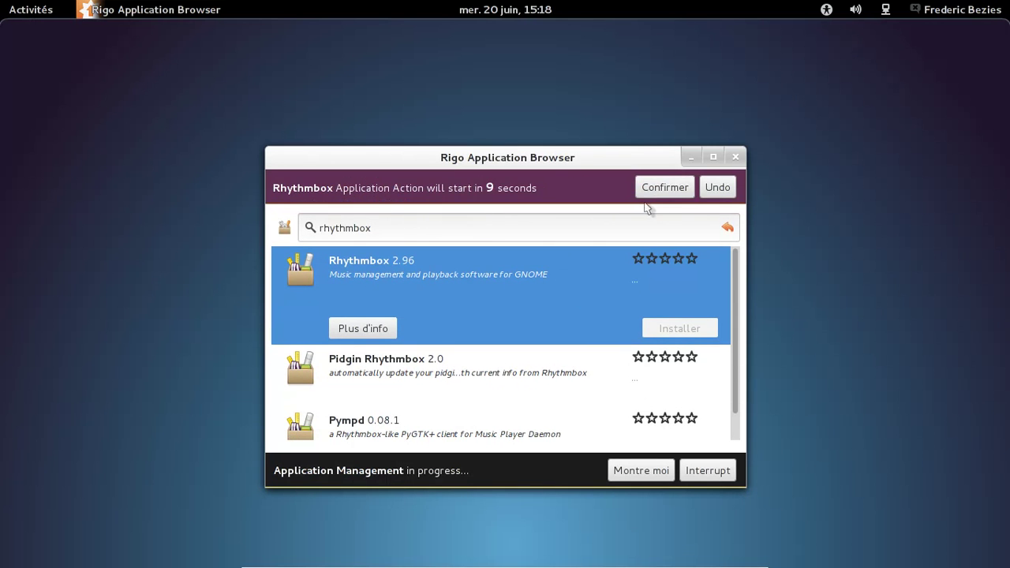
pyautogui.click(663, 191)
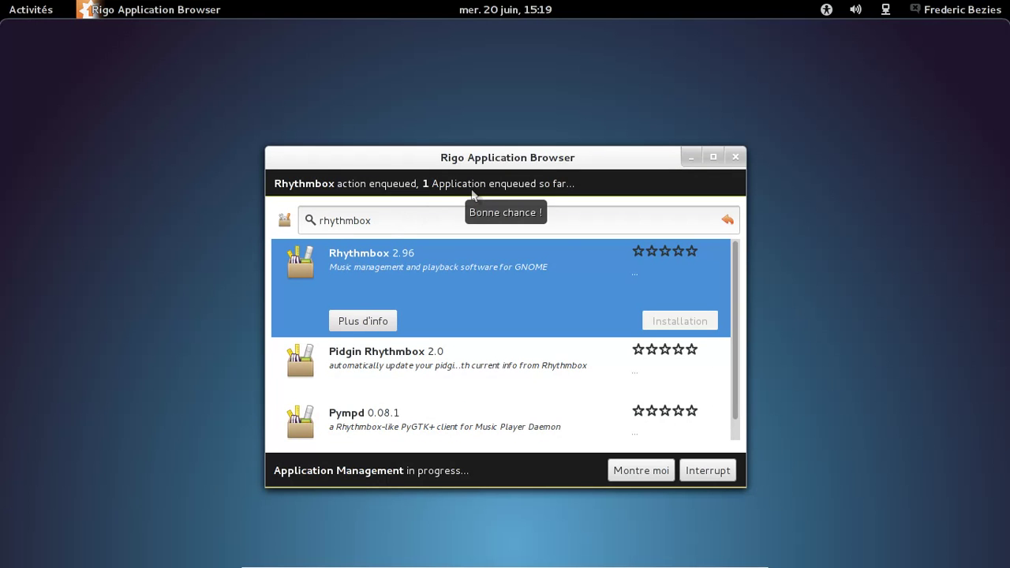
pyautogui.click(651, 471)
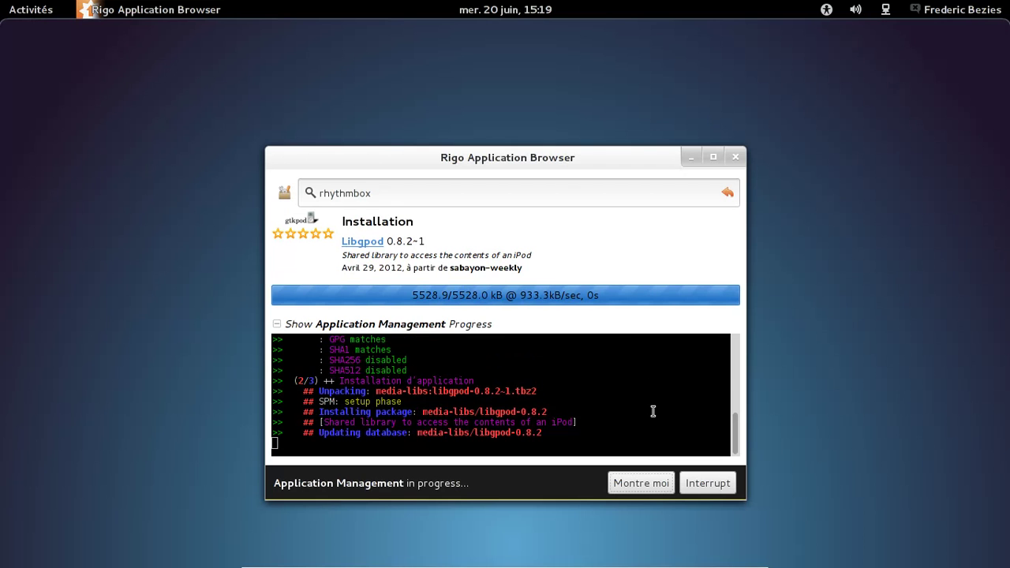
pyautogui.moveTo(394, 197); pyautogui.dragTo(319, 194)
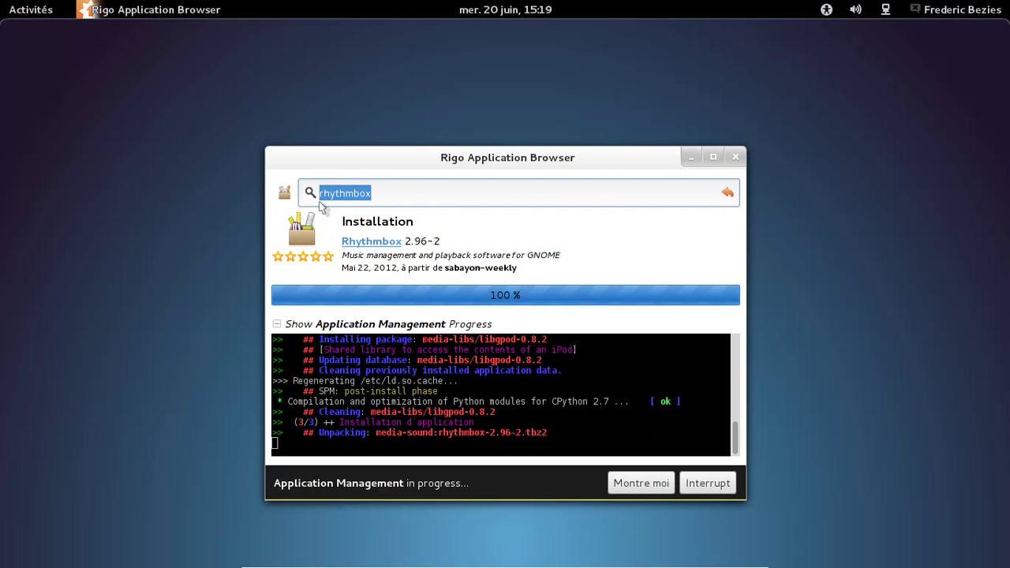
pyautogui.write('firef')
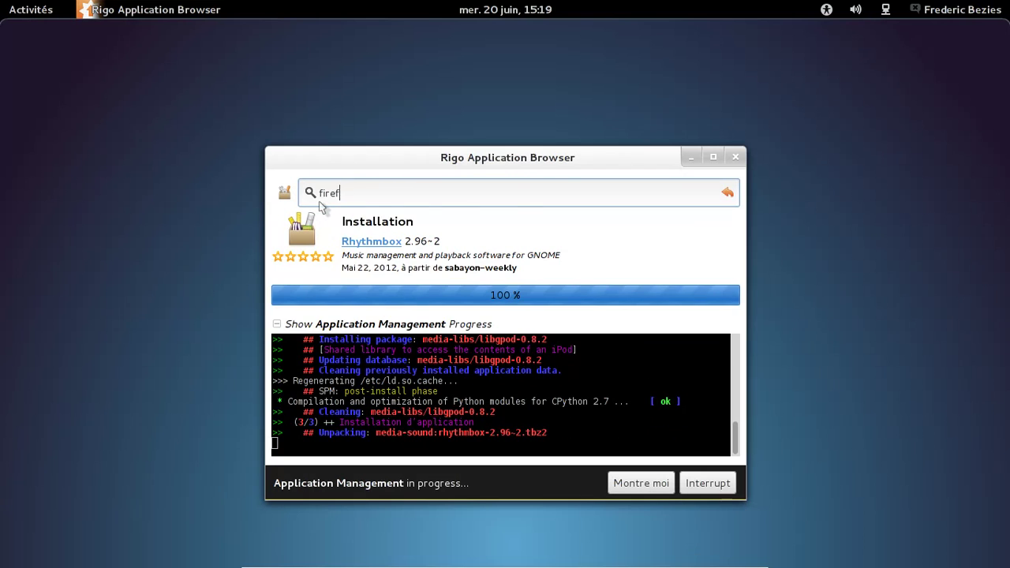
pyautogui.write('ox')
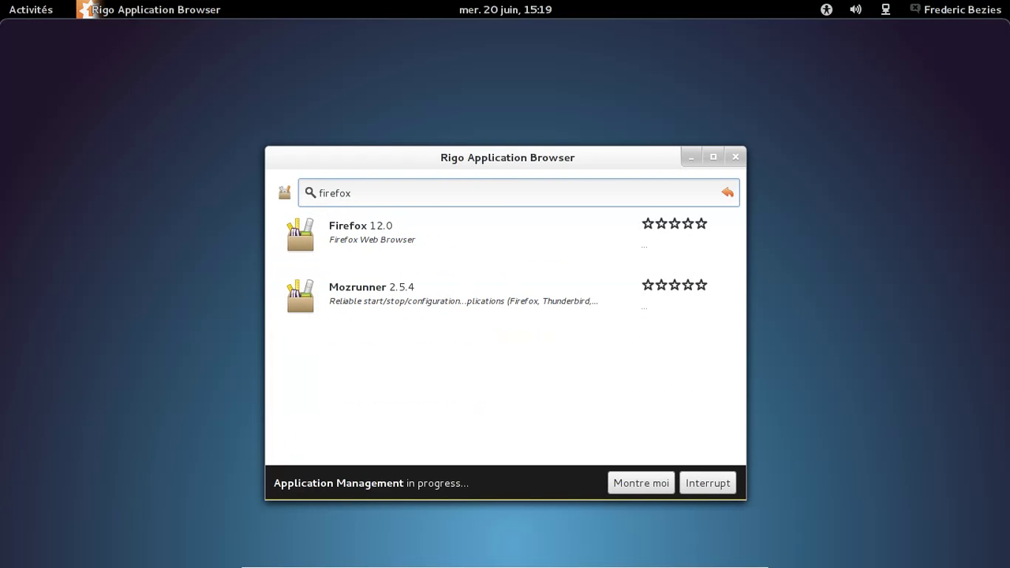
# Step: Queue Firefox 12.0 for installation from the firefox search results
pyautogui.click(336, 233)
pyautogui.click(675, 294)
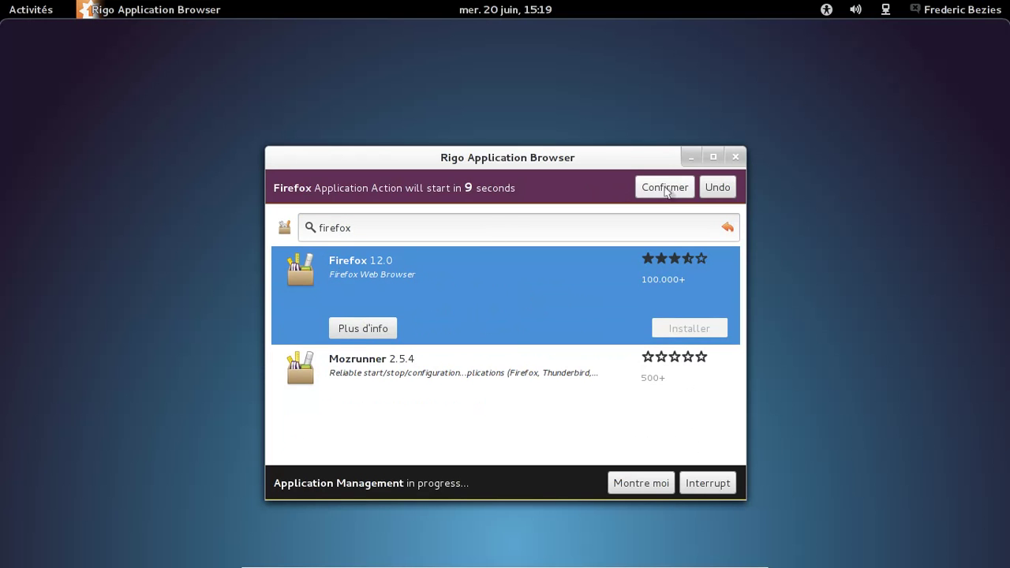
pyautogui.click(665, 188)
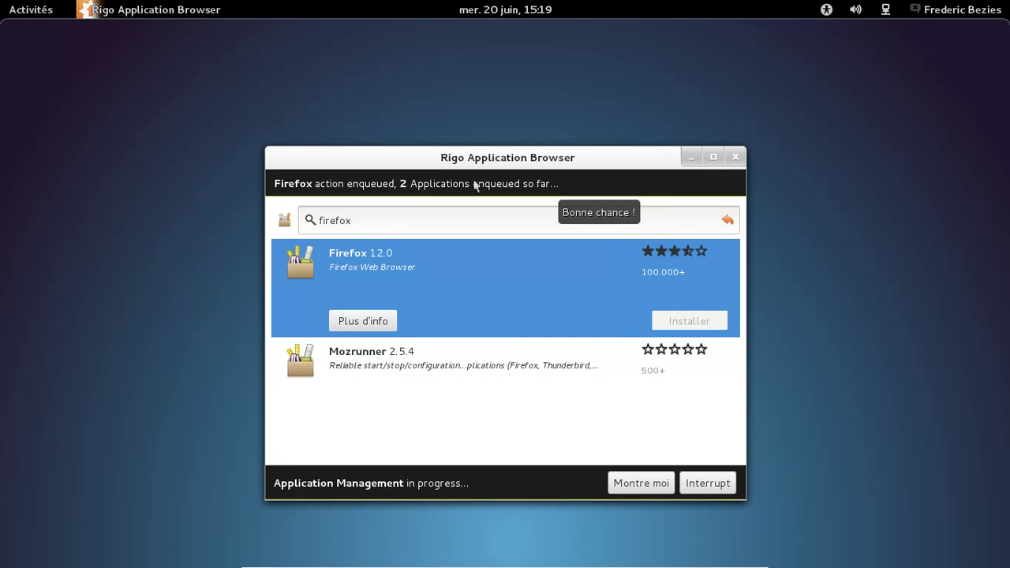
pyautogui.moveTo(383, 221); pyautogui.dragTo(294, 221)
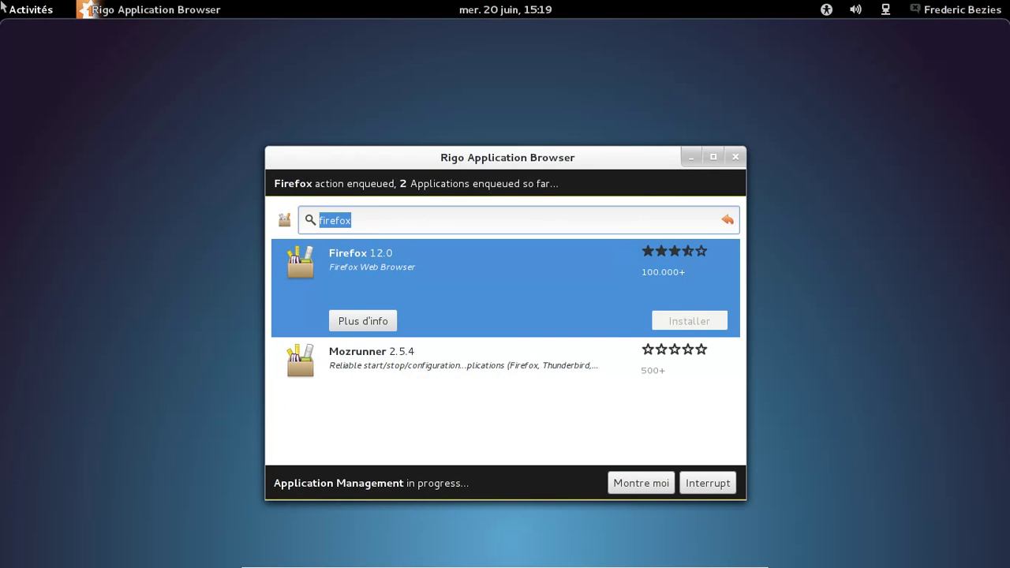
# Step: Launch Éditeur d'image GIMP from the Activités Applications grid
pyautogui.moveTo(3, 6)
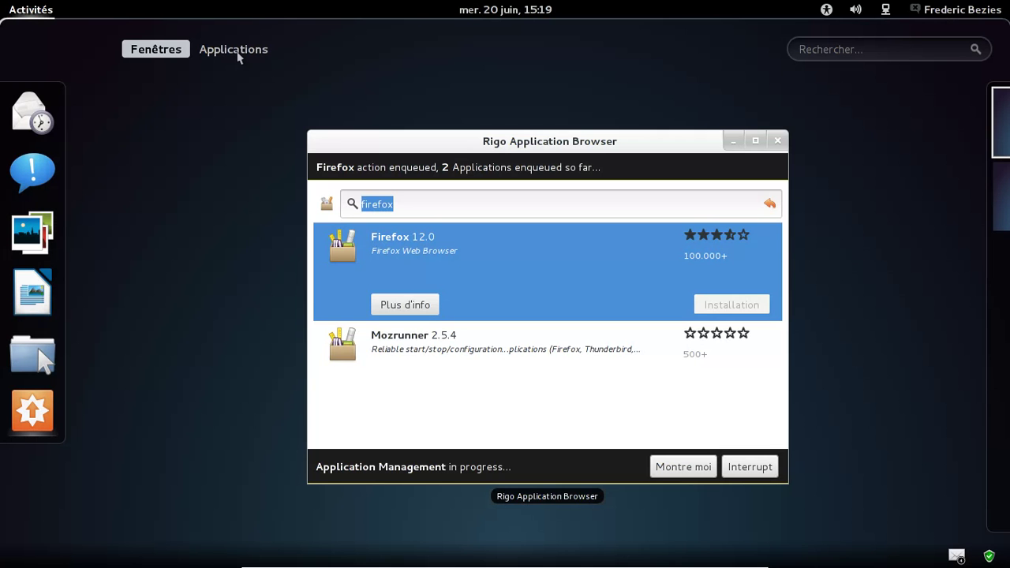
pyautogui.click(233, 50)
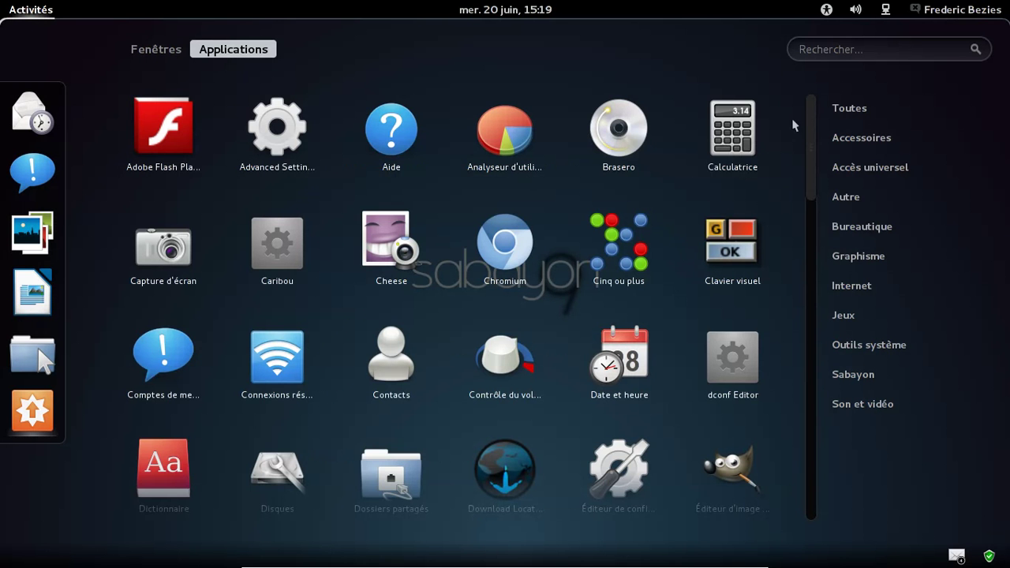
pyautogui.moveTo(810, 113); pyautogui.dragTo(815, 193)
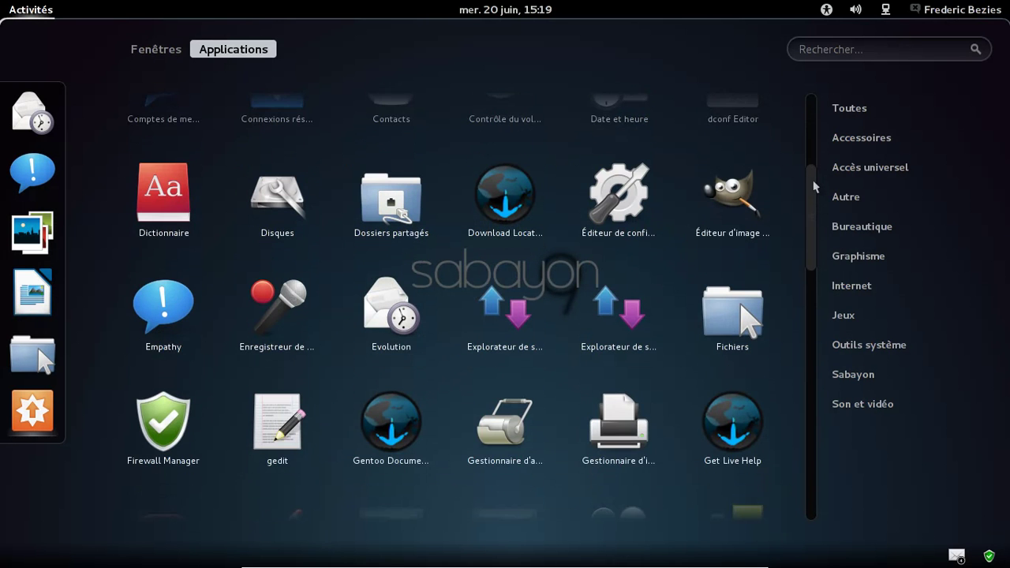
pyautogui.click(720, 203)
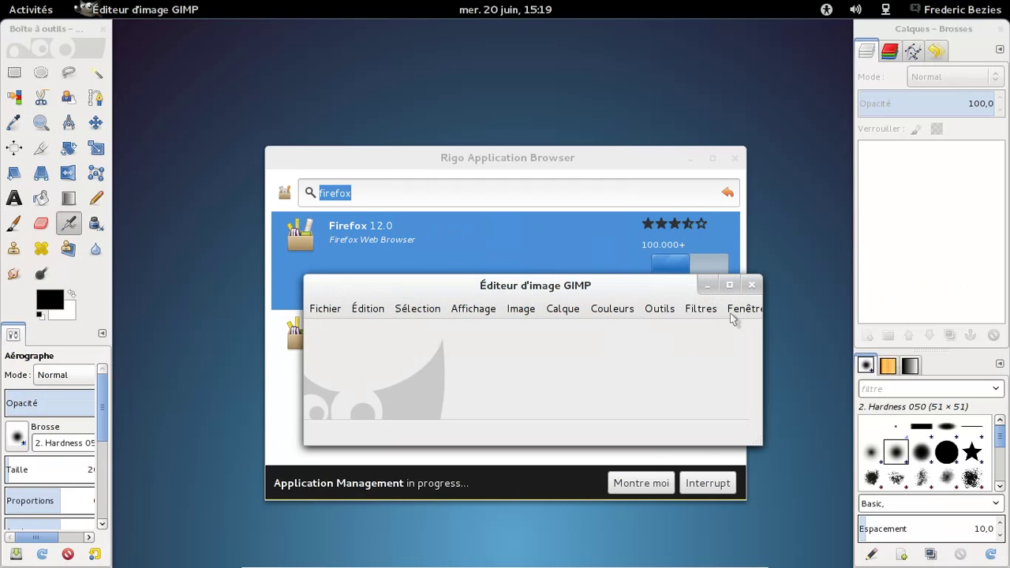
# Step: Switch GIMP to Mode fenêtre unique, check its About box (2.7.5), then close GIMP
pyautogui.click(742, 308)
pyautogui.click(772, 463)
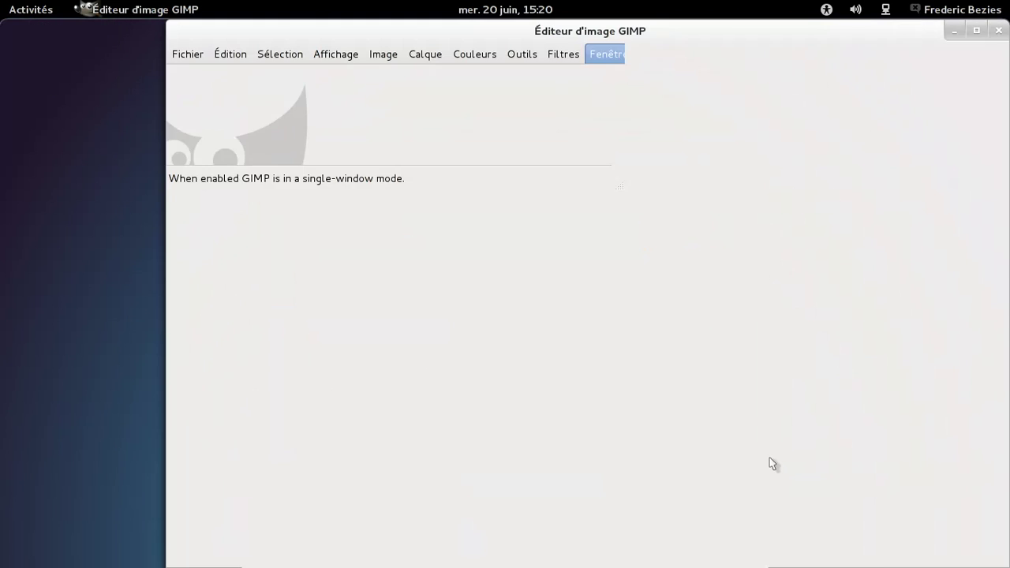
pyautogui.click(661, 60)
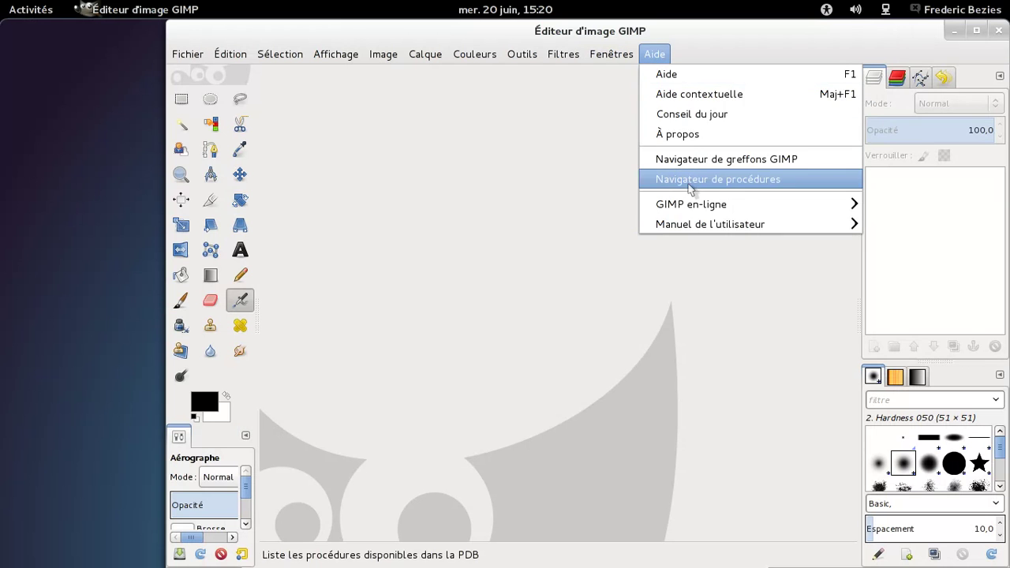
pyautogui.click(688, 139)
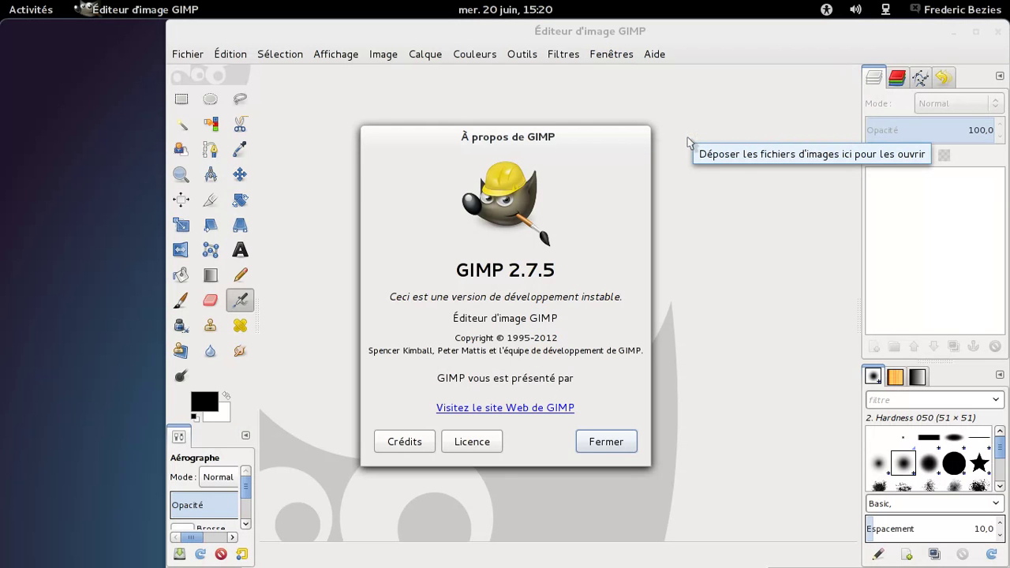
pyautogui.click(624, 442)
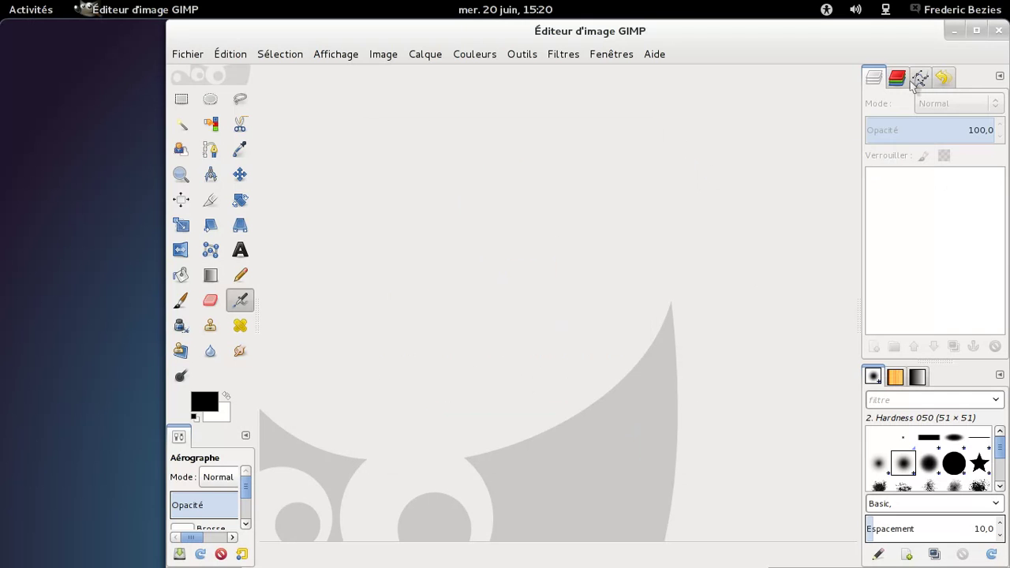
pyautogui.click(999, 35)
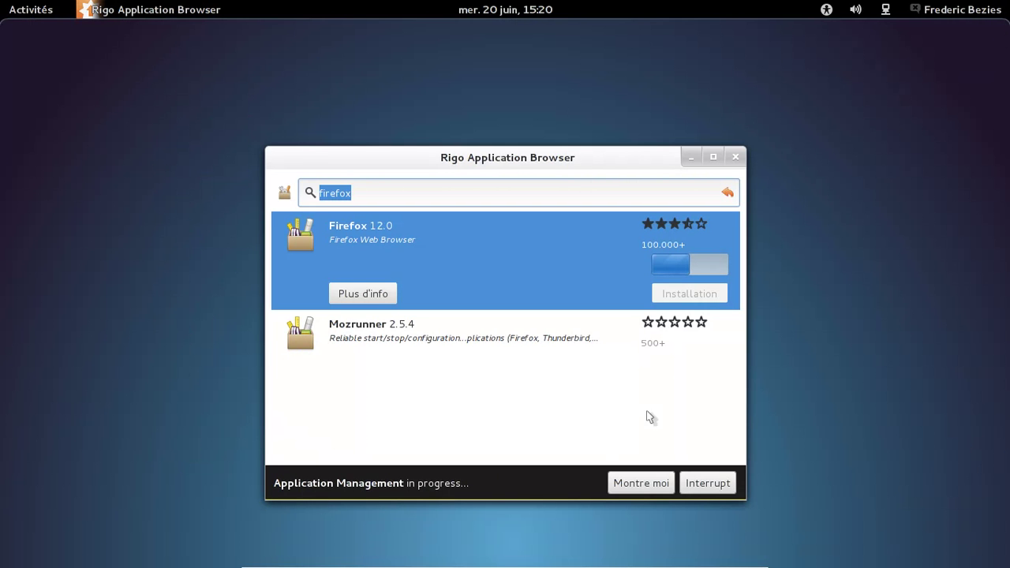
# Step: Show the Firefox installation progress log and scroll through it
pyautogui.click(633, 484)
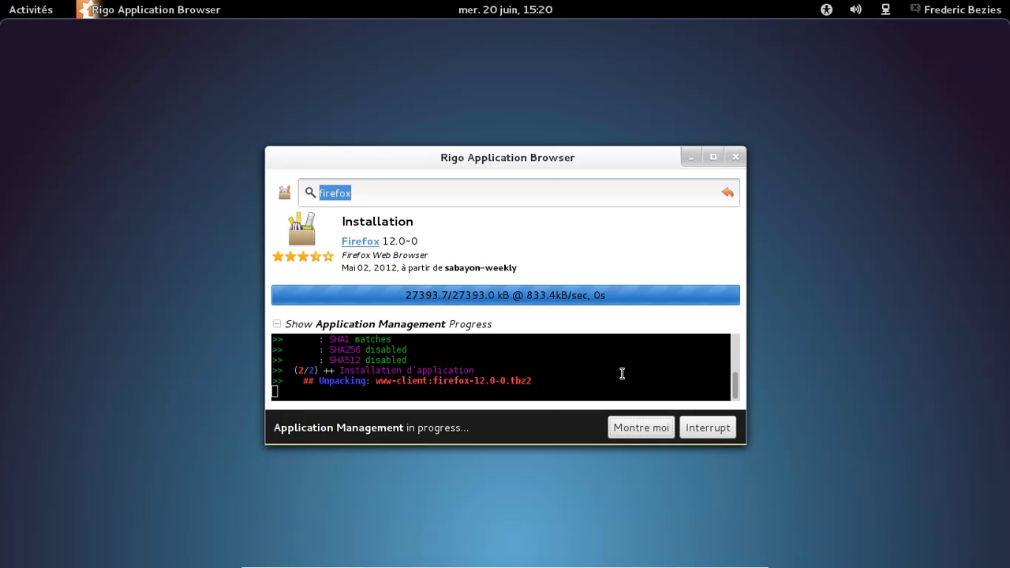
pyautogui.scroll(2, 736, 379)
pyautogui.scroll(-5, 736, 379)
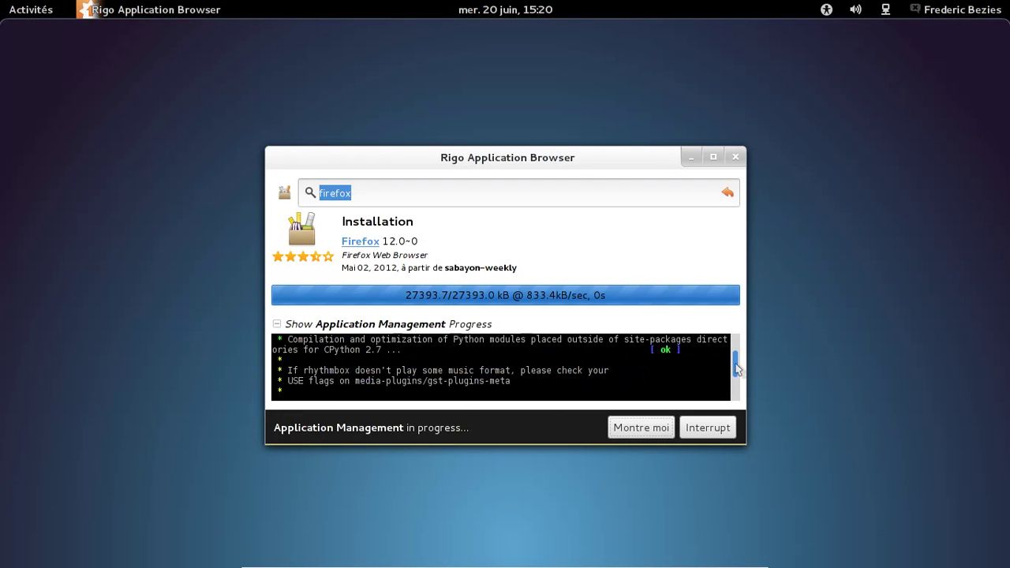
pyautogui.scroll(1, 737, 372)
pyautogui.scroll(-2, 738, 368)
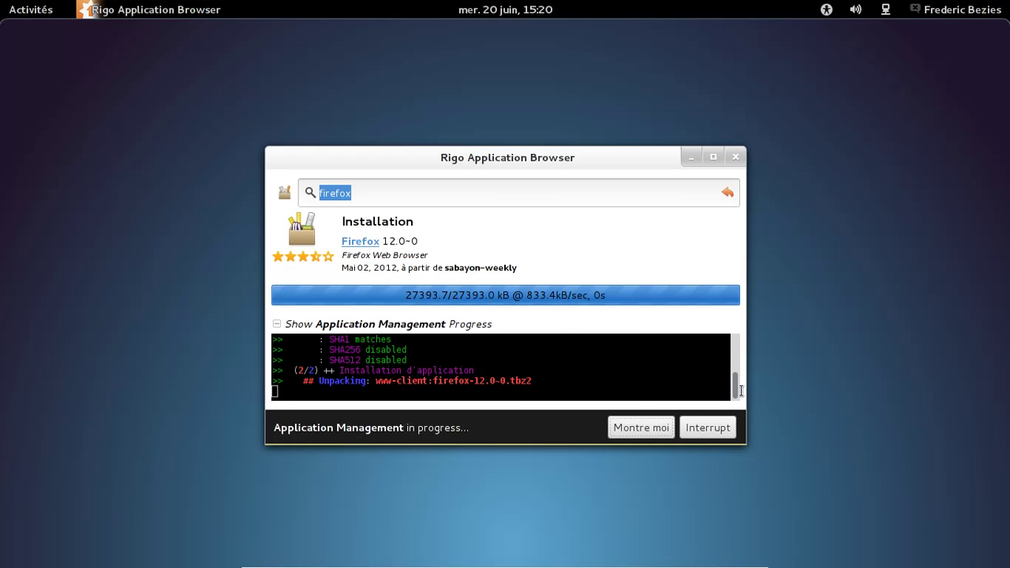
# Step: Search for mp3 and browse matches such as Mp3check, Mp3gain and Dir2ogg
pyautogui.click(405, 196)
pyautogui.moveTo(405, 196); pyautogui.dragTo(327, 196)
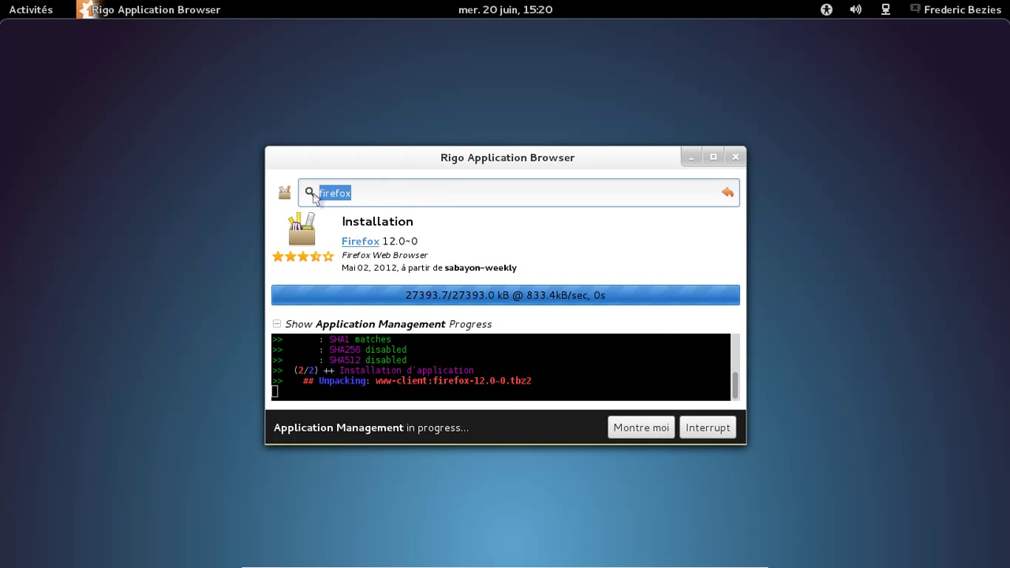
pyautogui.write('mp3')
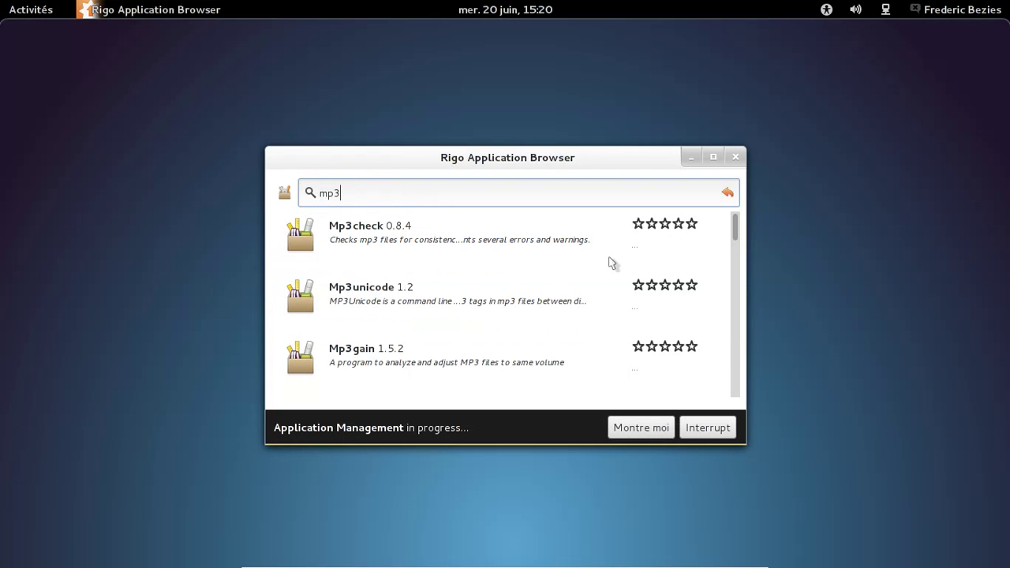
pyautogui.click(285, 194)
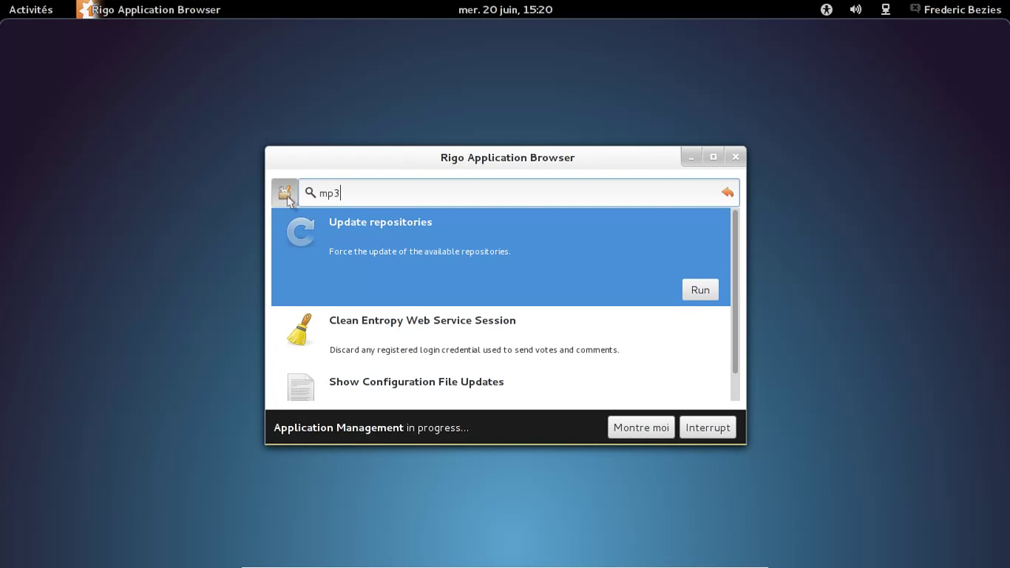
pyautogui.click(445, 187)
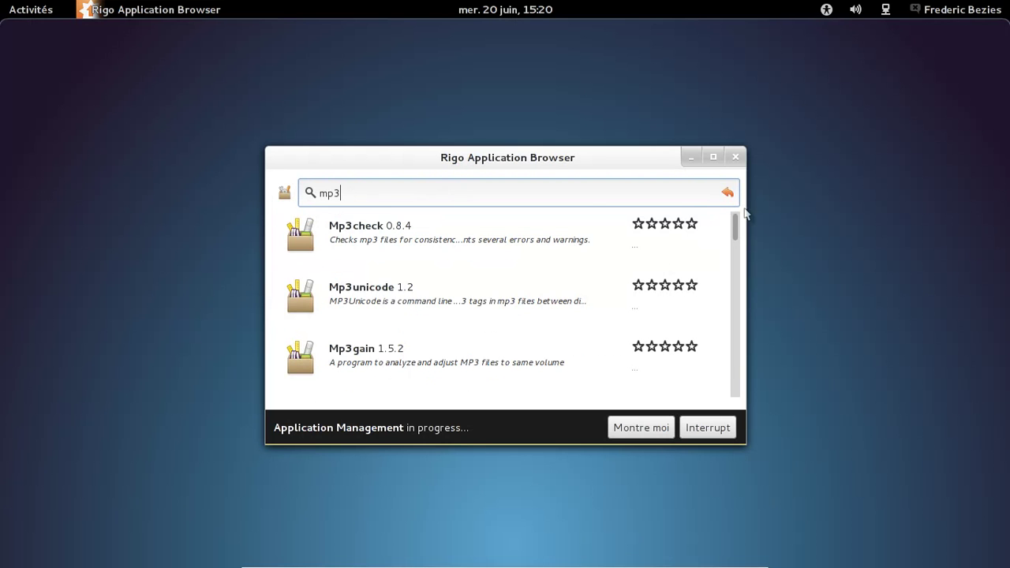
pyautogui.moveTo(737, 226); pyautogui.dragTo(736, 396)
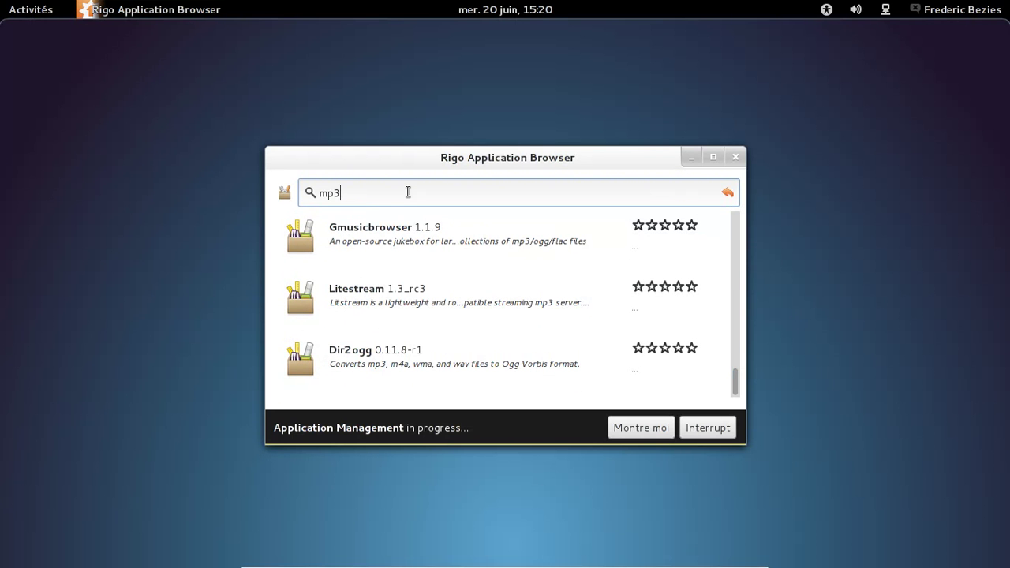
pyautogui.moveTo(399, 193); pyautogui.dragTo(303, 193)
# Step: Search for gstreamer, then narrow the search to gst plugins
pyautogui.write('g')
pyautogui.write('sdtre')
pyautogui.press('BackSpace')
pyautogui.press('BackSpace')
pyautogui.press('BackSpace')
pyautogui.press('BackSpace')
pyautogui.write('t')
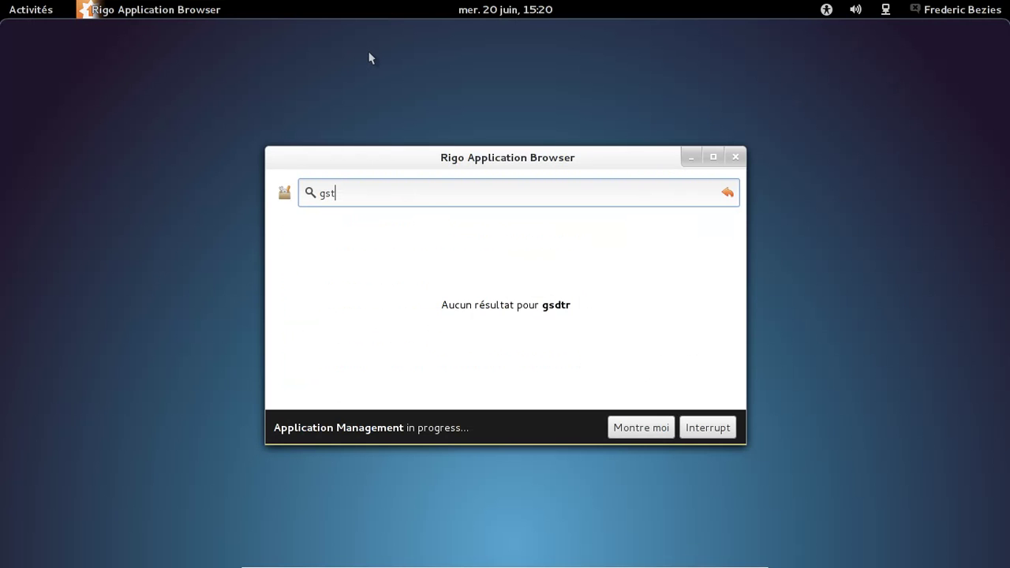
pyautogui.write('r')
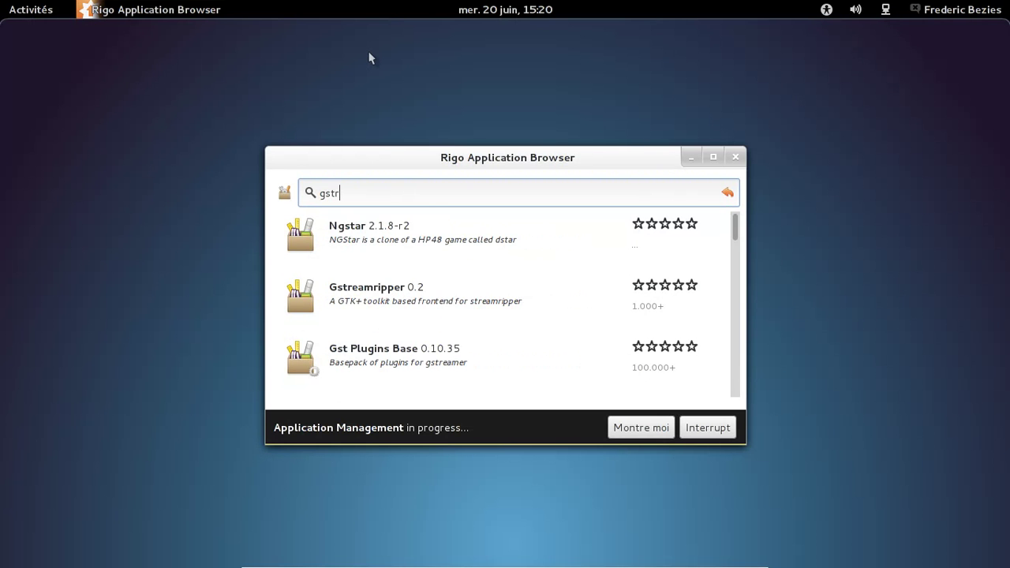
pyautogui.write('eamer')
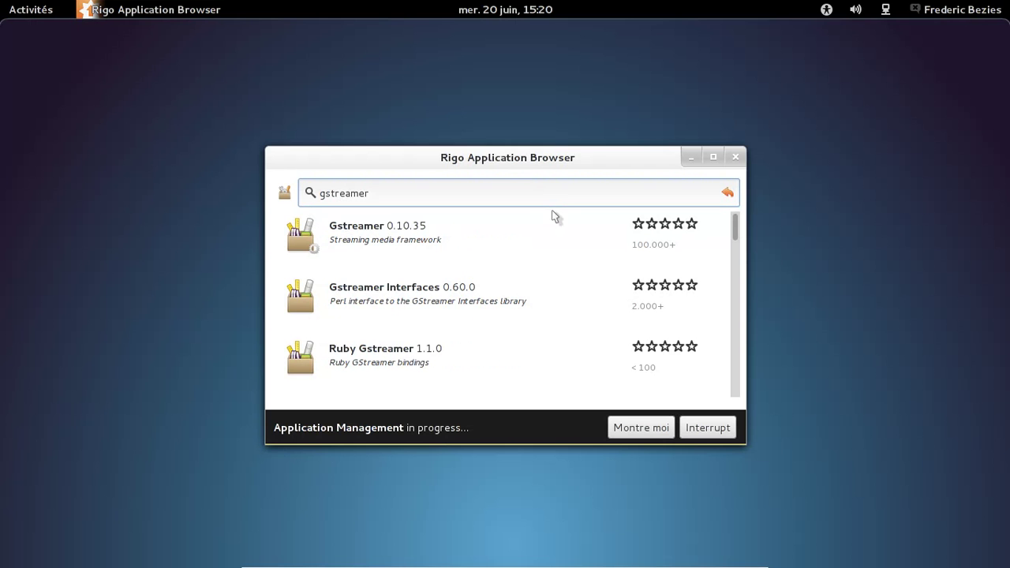
pyautogui.moveTo(735, 228); pyautogui.dragTo(738, 364)
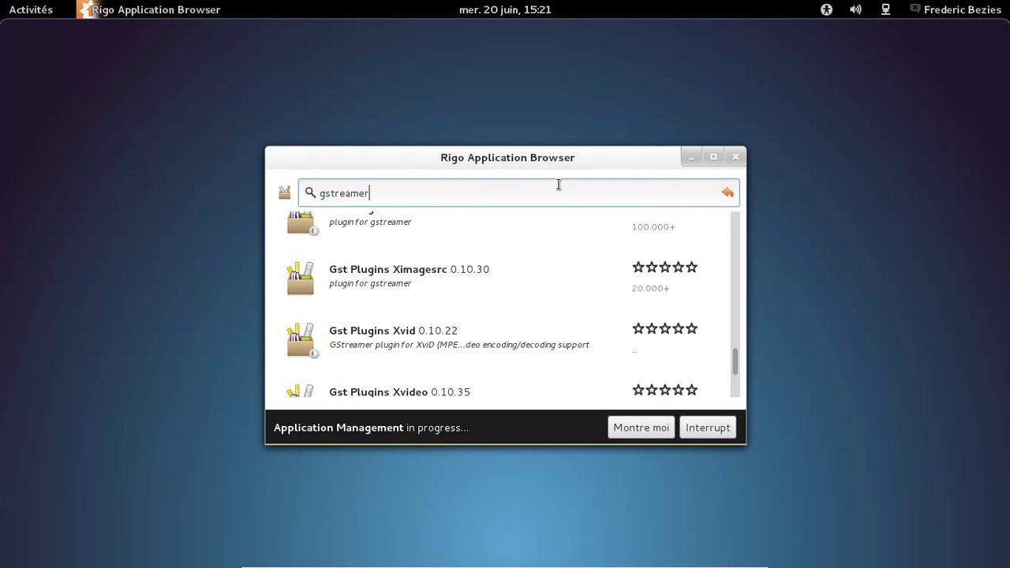
pyautogui.press('BackSpace')
pyautogui.press('BackSpace')
pyautogui.press('BackSpace')
pyautogui.press('BackSpace')
pyautogui.press('BackSpace')
pyautogui.press('BackSpace')
pyautogui.write('t plugins')
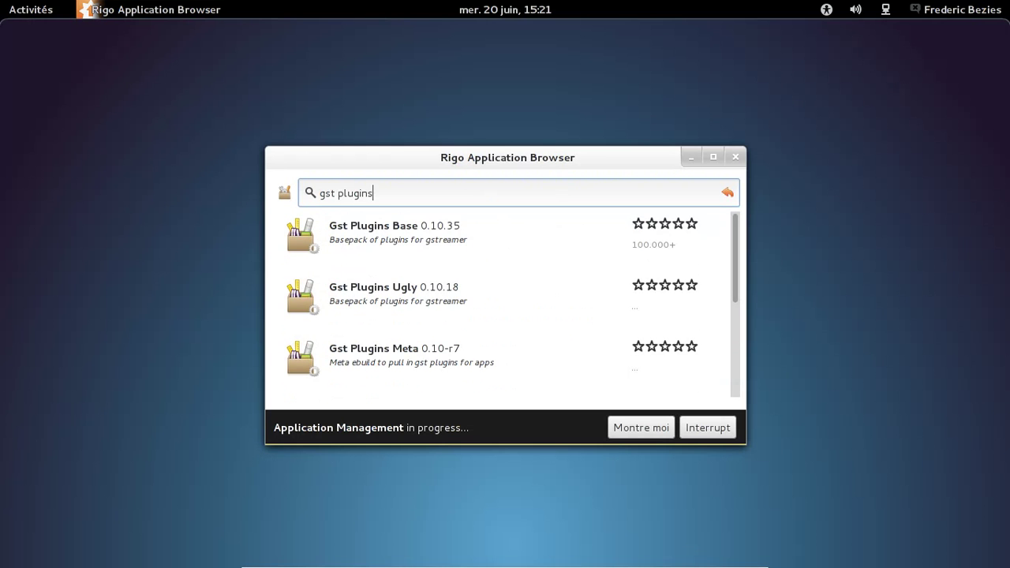
# Step: Inspect the Ugly, Meta, Gl, Bad and Good plugin packages, then clear the search
pyautogui.click(430, 290)
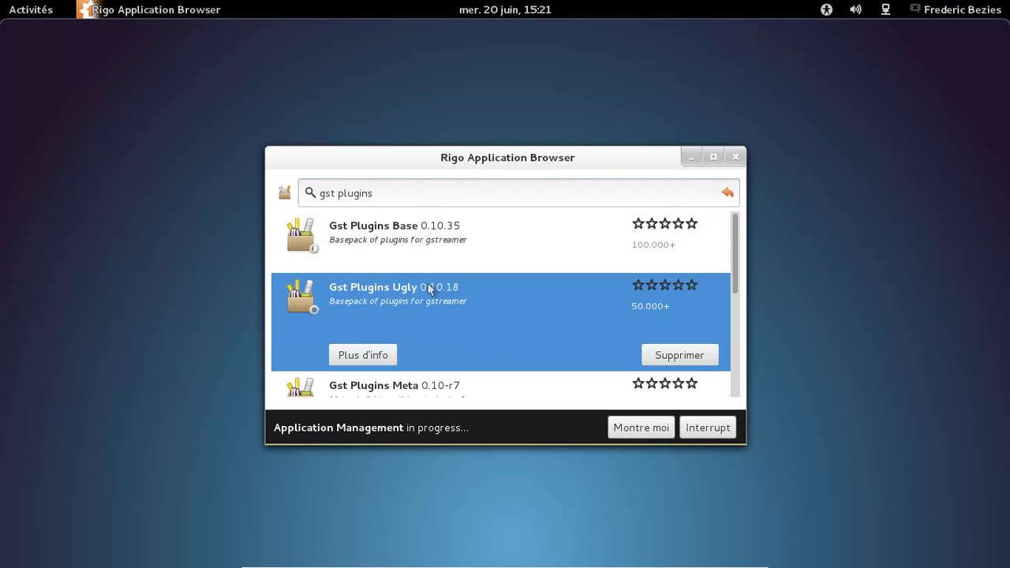
pyautogui.scroll(-1, 489, 272)
pyautogui.click(450, 357)
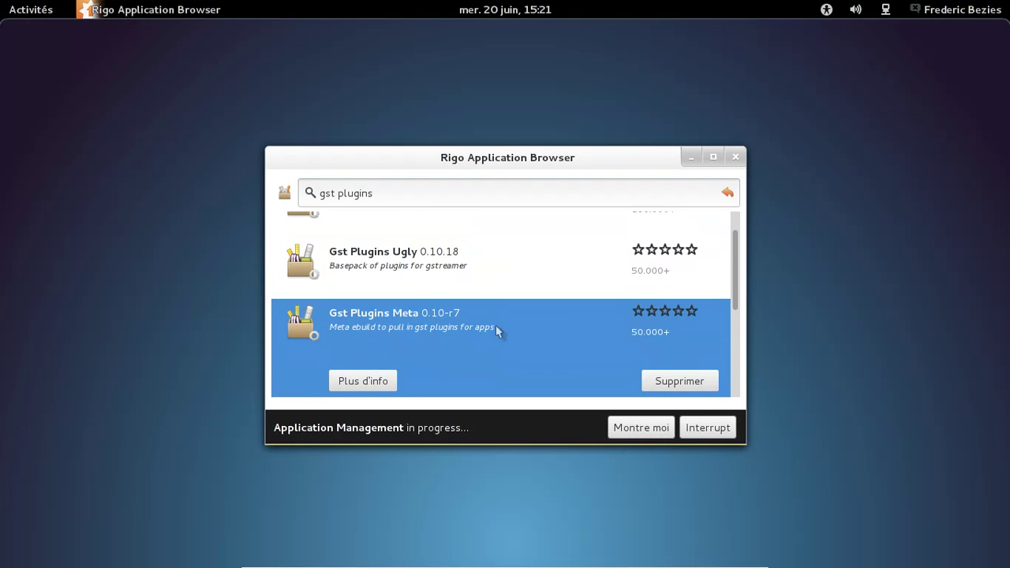
pyautogui.scroll(-3, 505, 319)
pyautogui.click(426, 319)
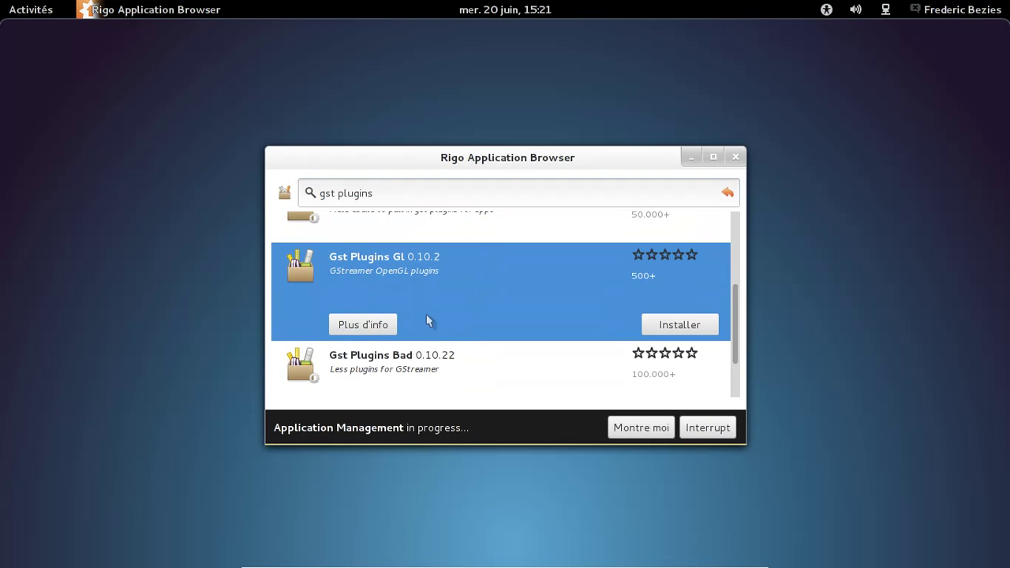
pyautogui.click(429, 364)
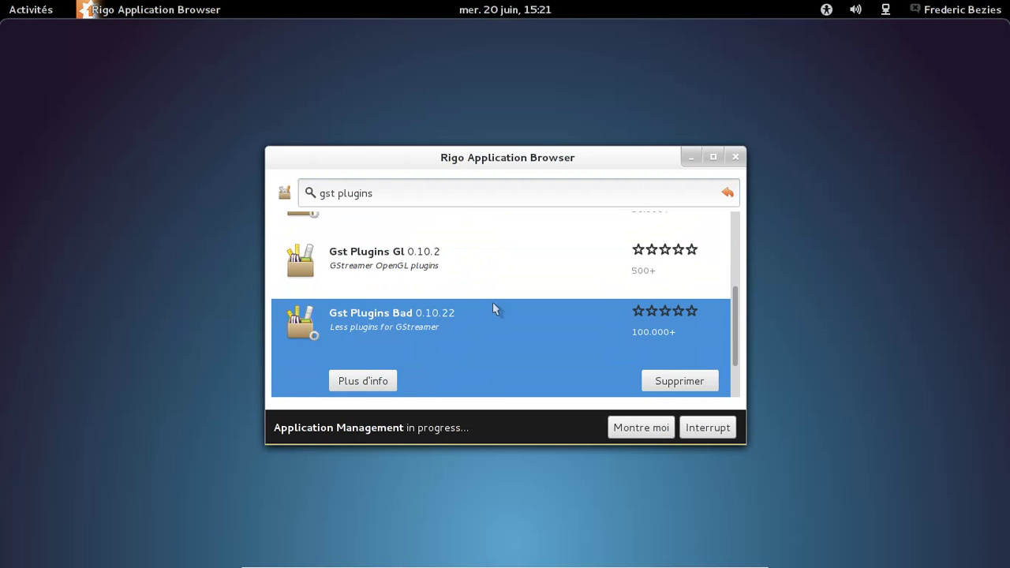
pyautogui.scroll(-2, 493, 308)
pyautogui.click(459, 352)
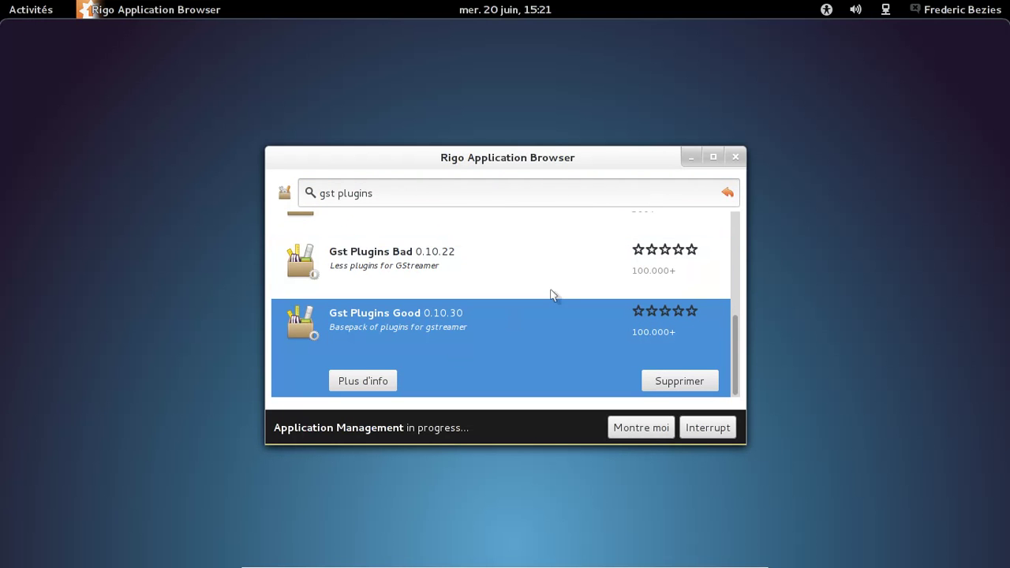
pyautogui.tripleClick(383, 194)
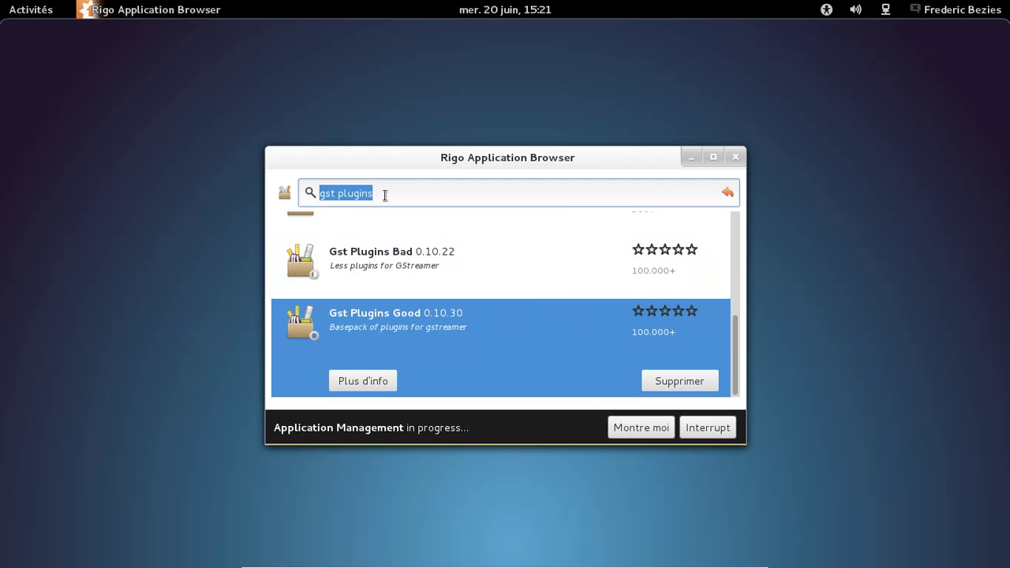
pyautogui.press('BackSpace')
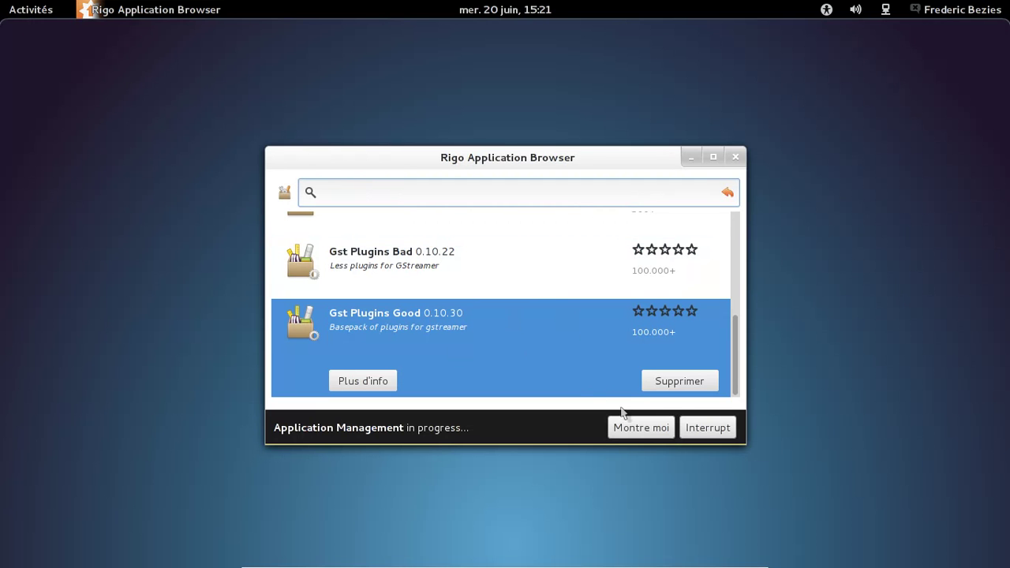
# Step: View the finished Firefox 12.0 installation log and acknowledge with D'accord, merci
pyautogui.click(635, 428)
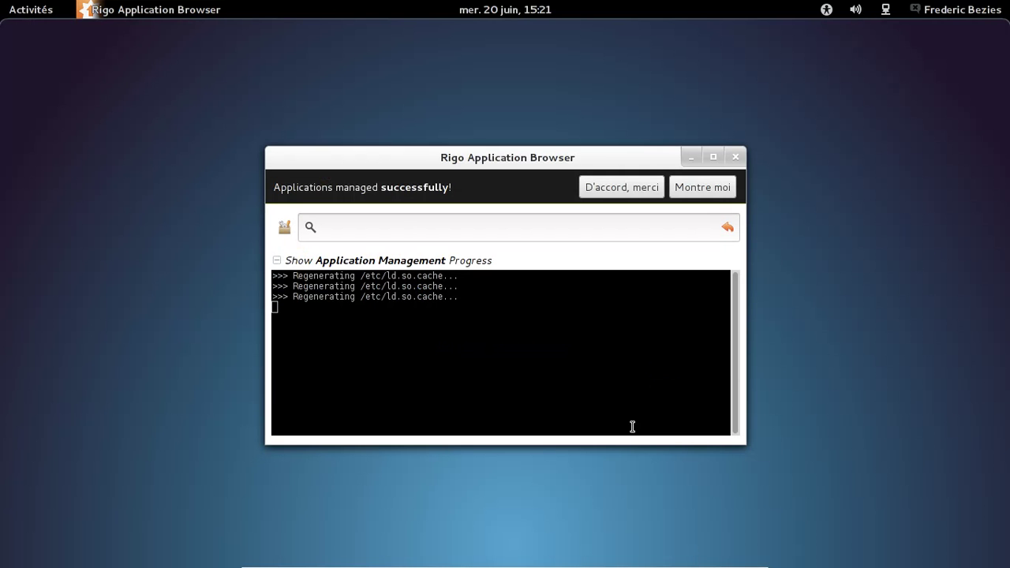
pyautogui.click(692, 188)
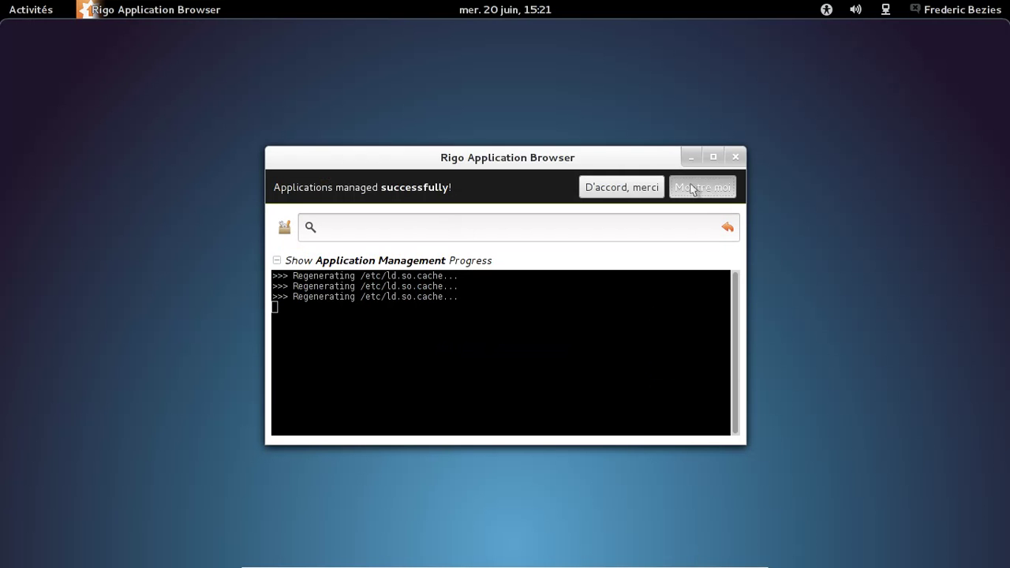
pyautogui.click(648, 187)
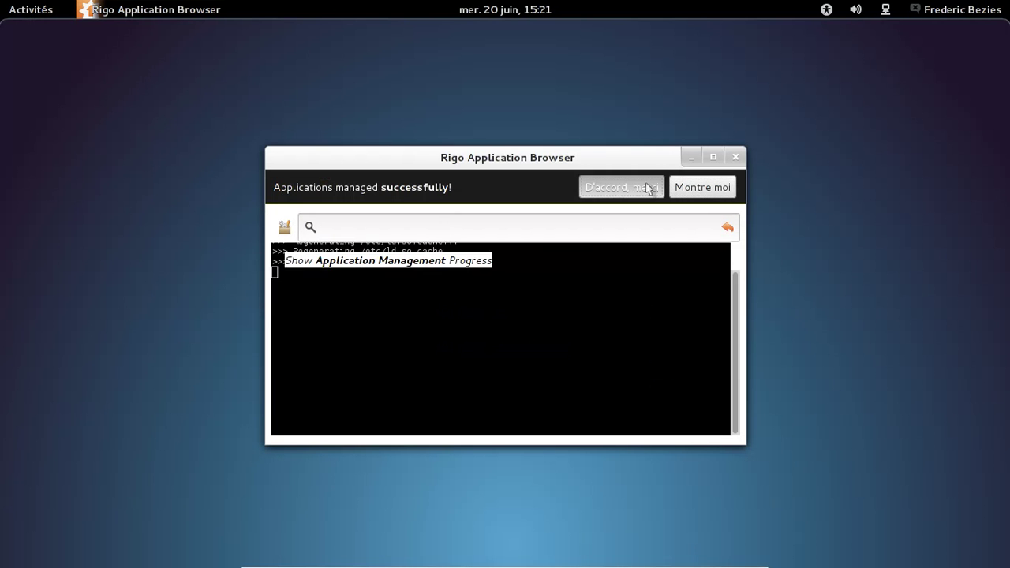
# Step: Close Rigo Application Browser and show the Activités Applications grid
pyautogui.click(734, 158)
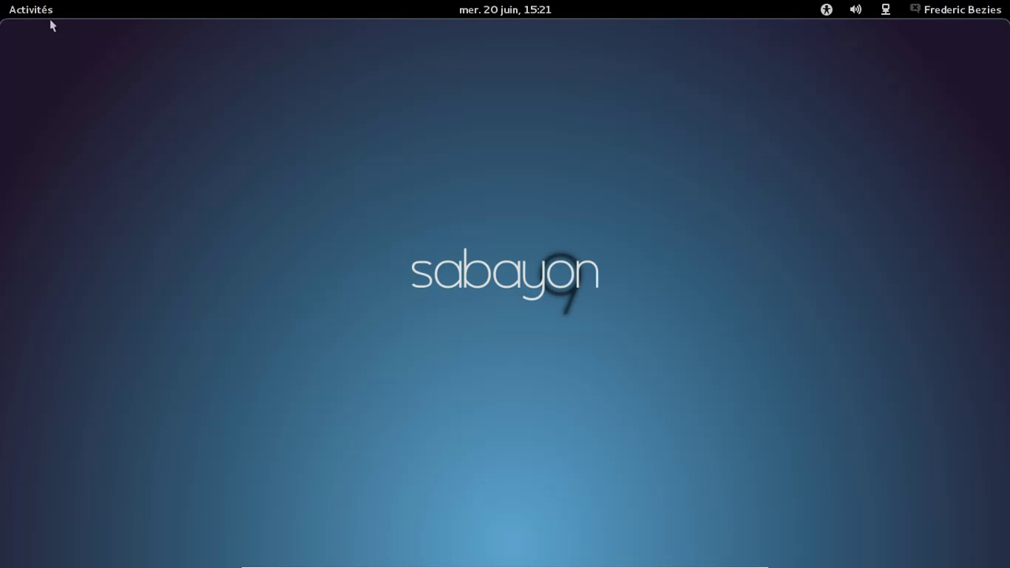
pyautogui.click(15, 10)
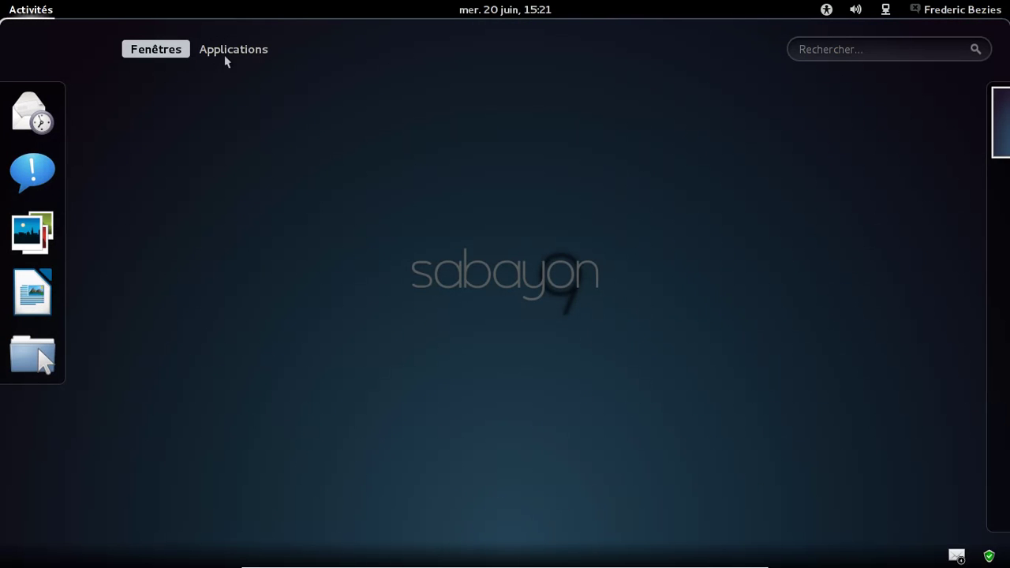
pyautogui.click(226, 56)
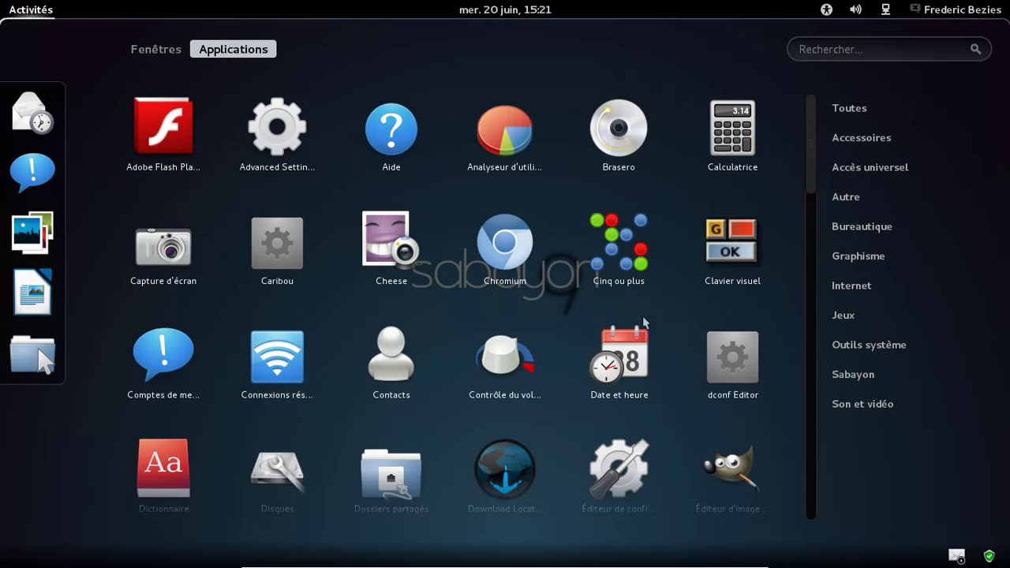
# Step: Launch Mozilla Firefox from the Internet category and check its About window
pyautogui.click(851, 290)
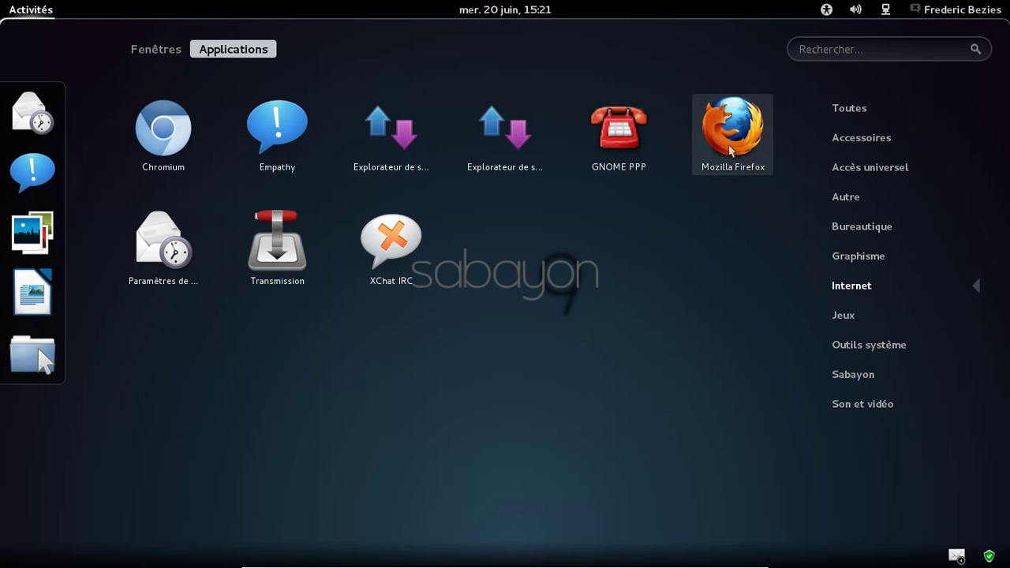
pyautogui.click(731, 150)
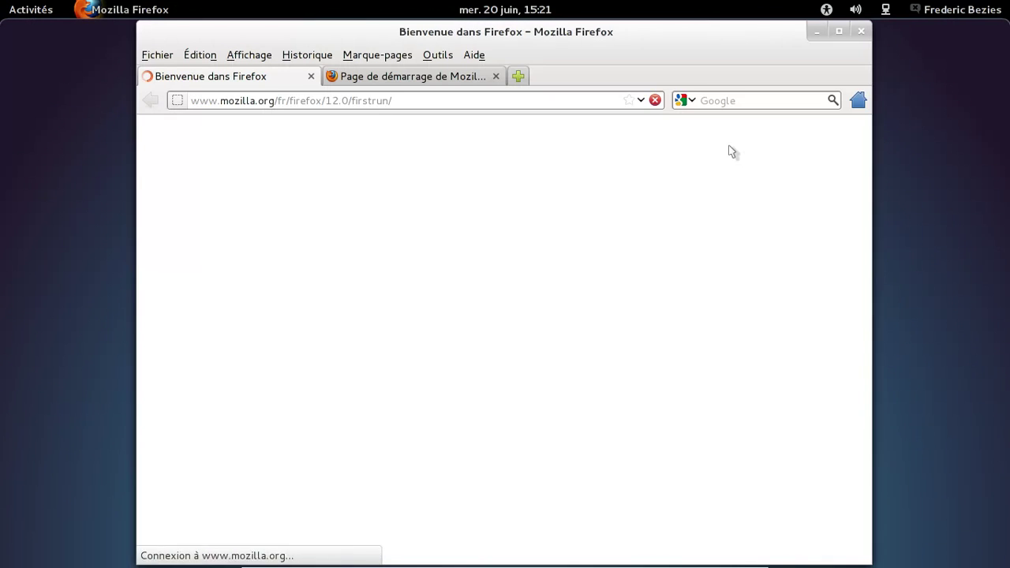
pyautogui.click(474, 55)
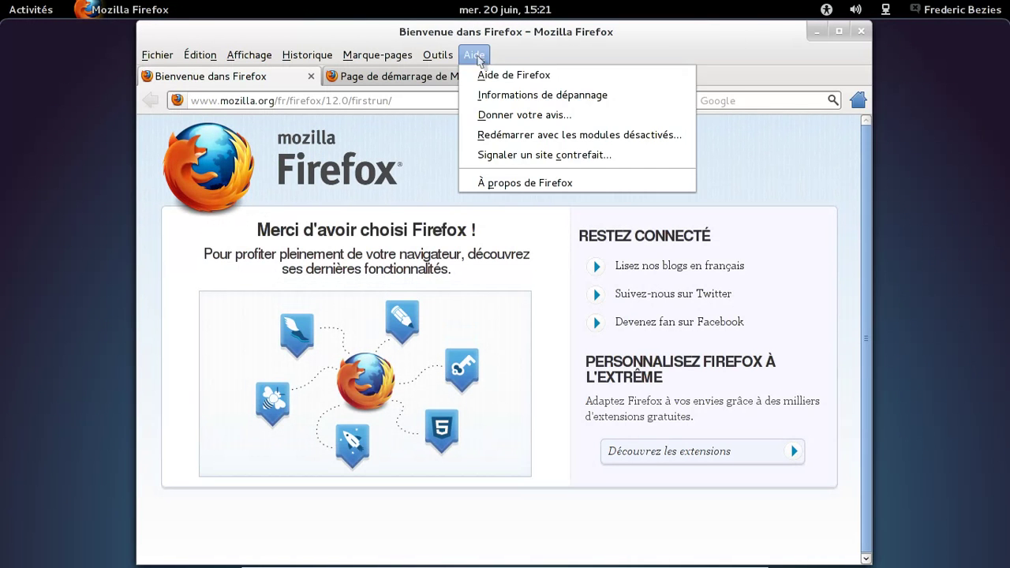
pyautogui.click(519, 189)
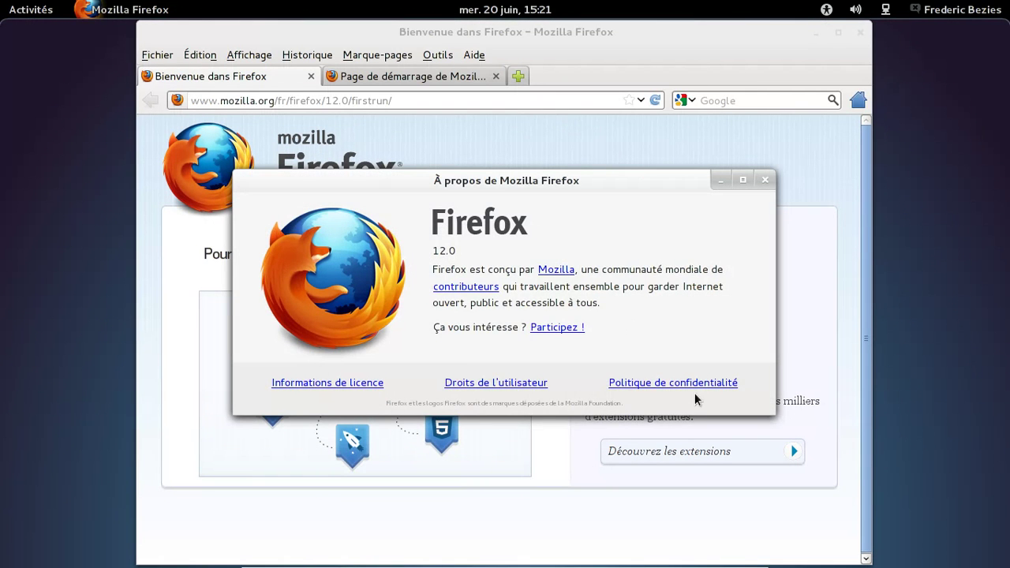
pyautogui.click(764, 181)
# Step: Load about:plugins in a new tab and scroll through the installed plugins
pyautogui.click(518, 76)
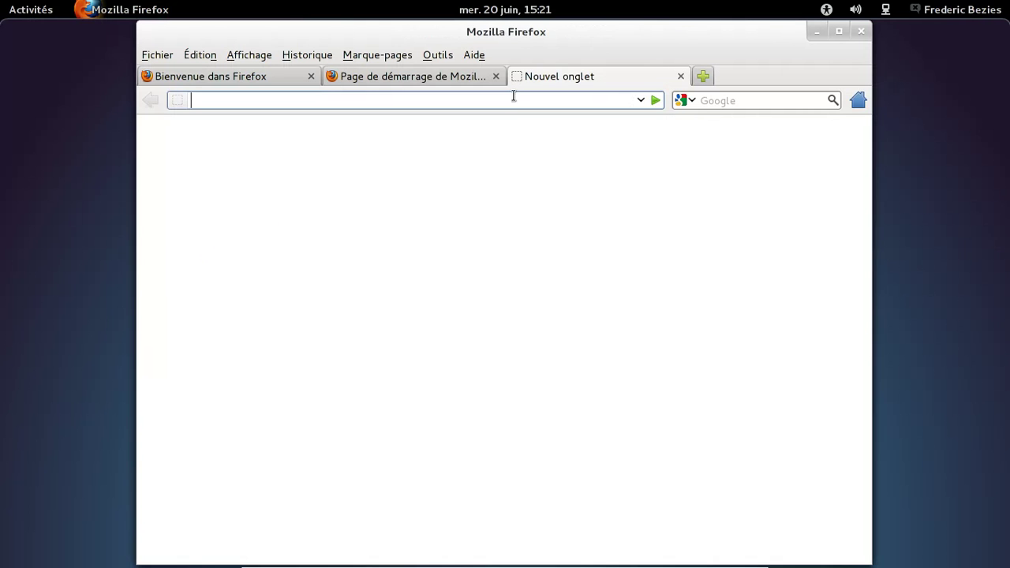
pyautogui.write('about:plugins')
pyautogui.press('Return')
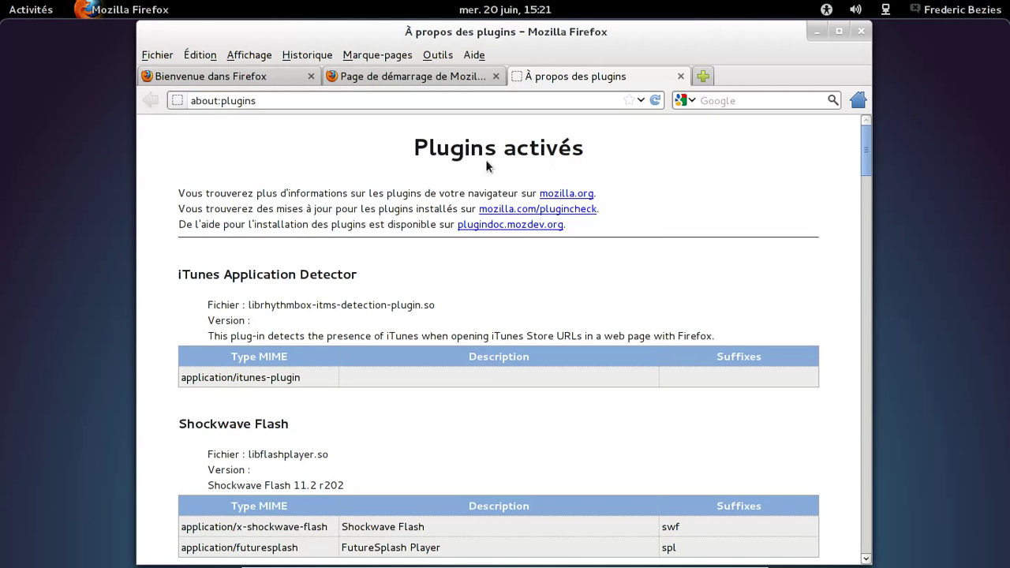
pyautogui.scroll(-1, 500, 239)
pyautogui.scroll(-8, 507, 314)
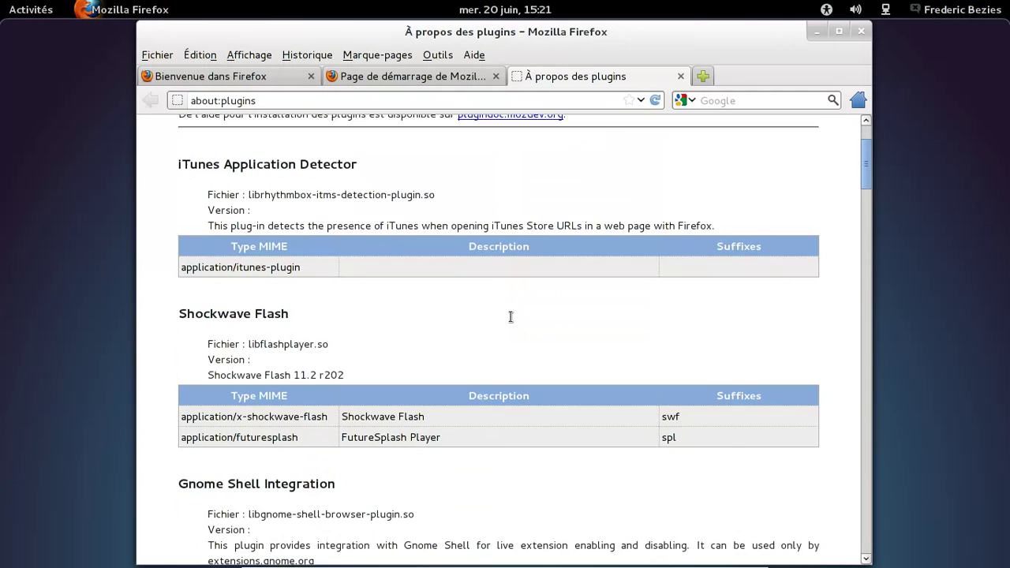
pyautogui.scroll(-20, 506, 314)
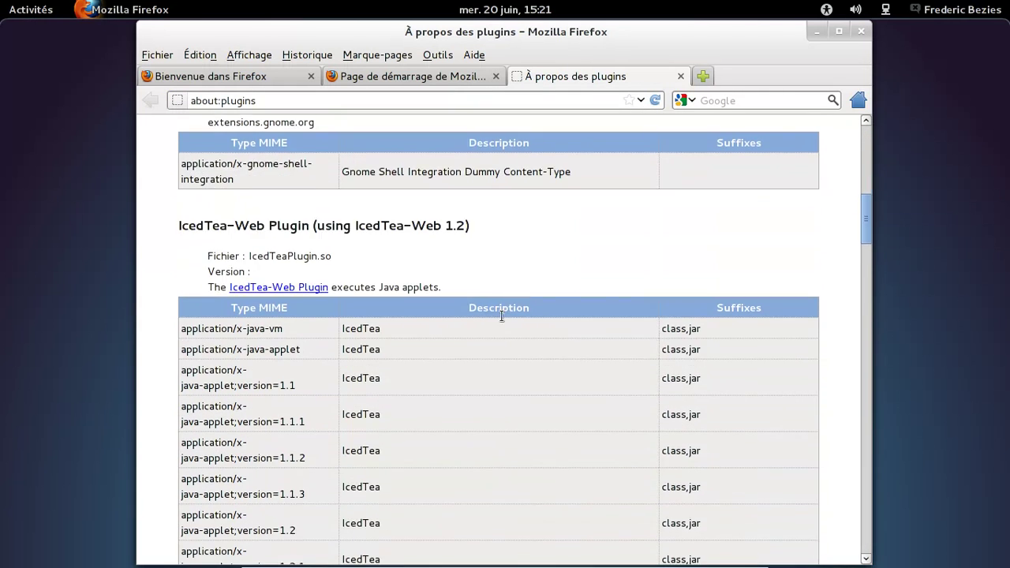
pyautogui.scroll(-9, 494, 319)
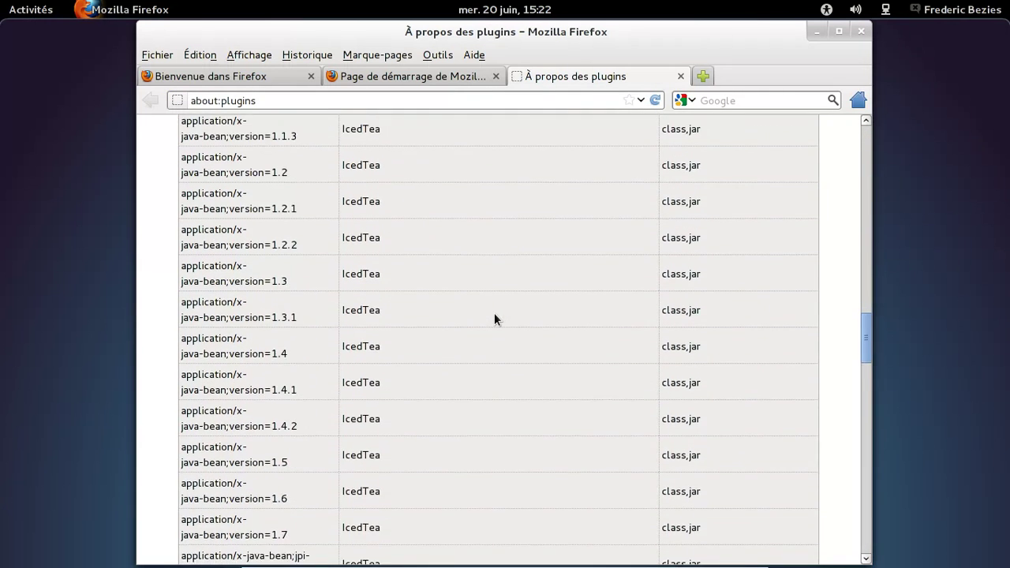
# Step: Close both Firefox tabs and the Firefox window
pyautogui.click(681, 76)
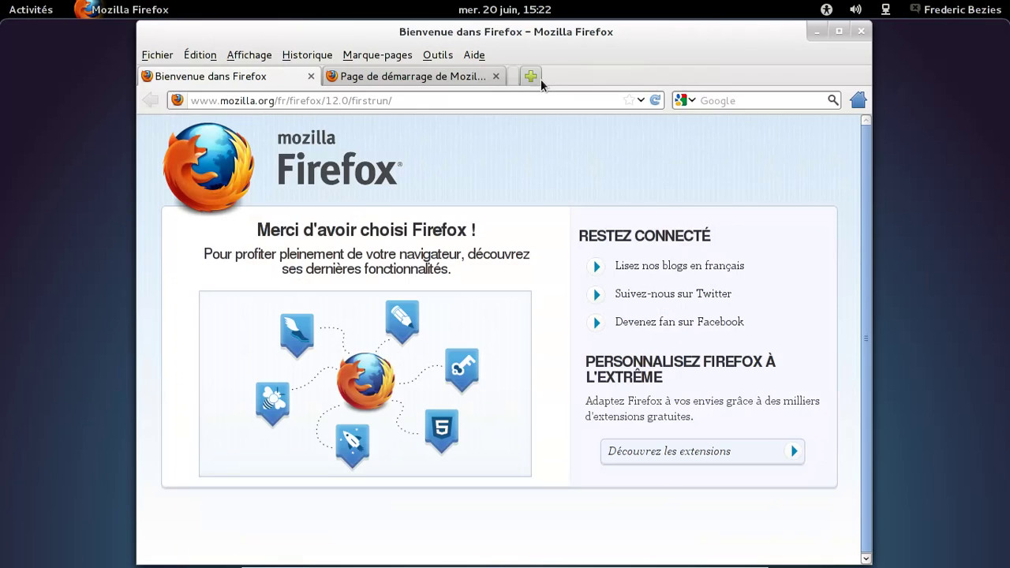
pyautogui.click(496, 76)
pyautogui.click(861, 31)
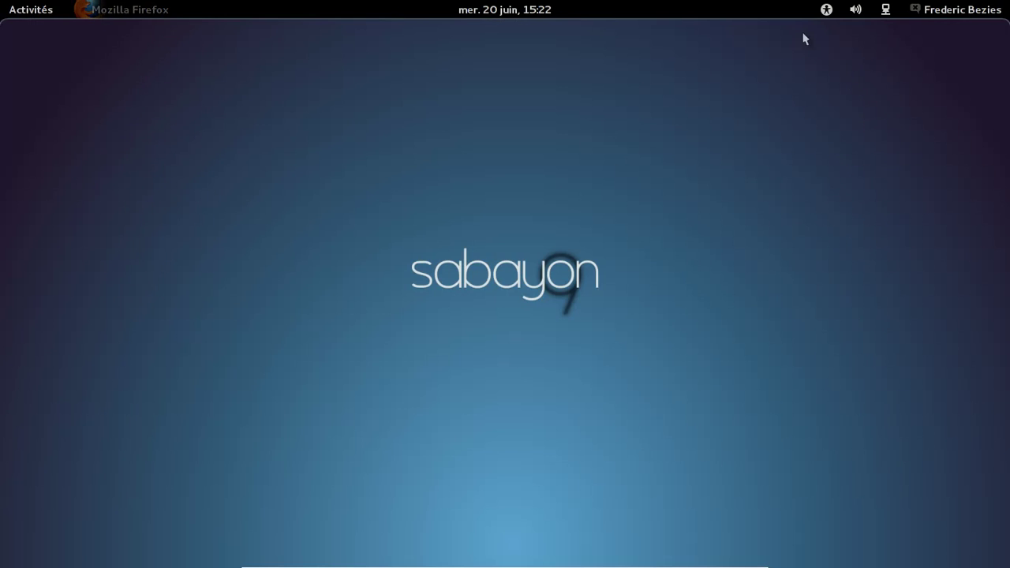
# Step: Filter applications by Outils système, Jeux, Internet, Graphisme, Bureautique, ending on Autre
pyautogui.click(24, 8)
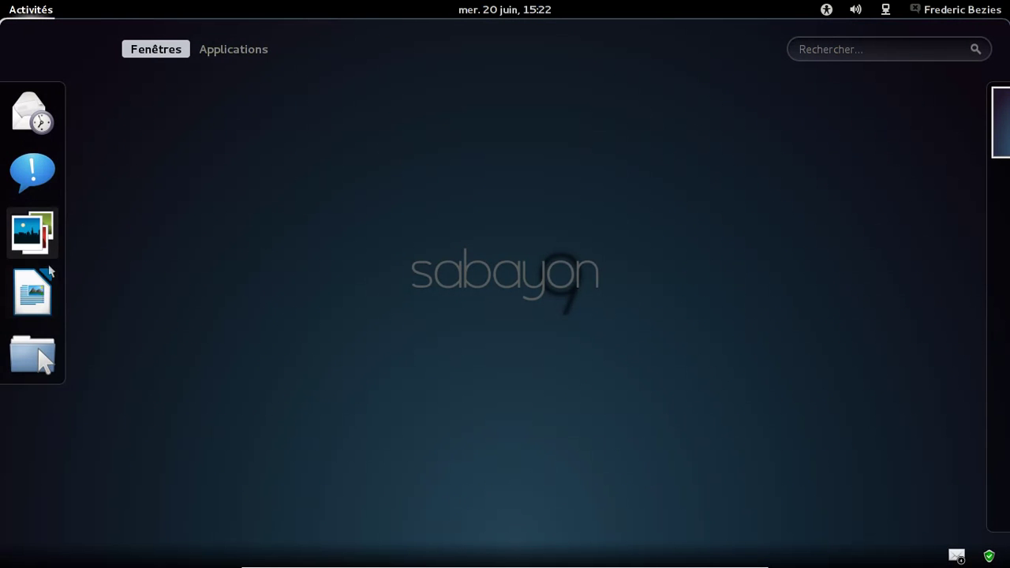
pyautogui.click(238, 50)
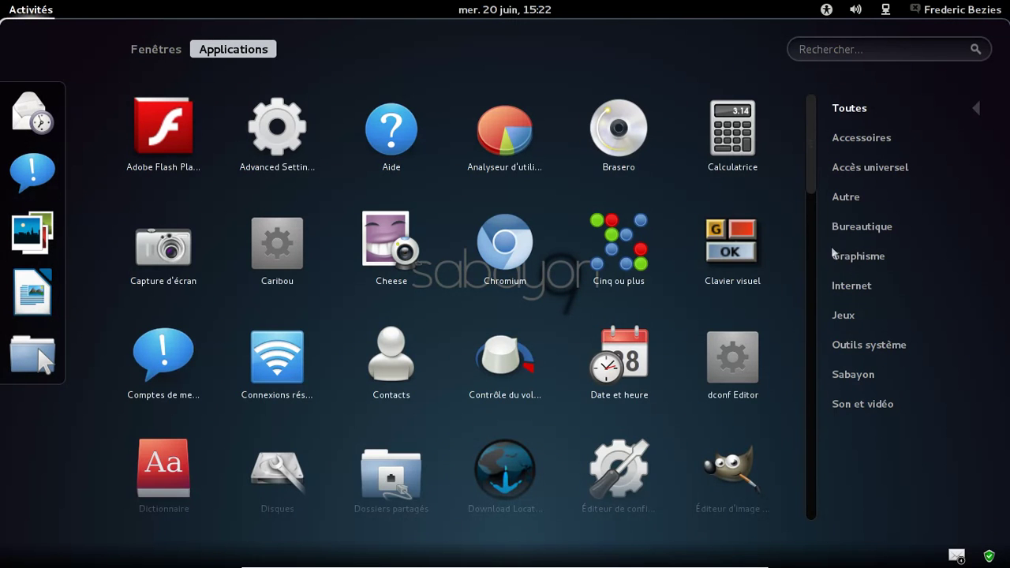
pyautogui.click(865, 345)
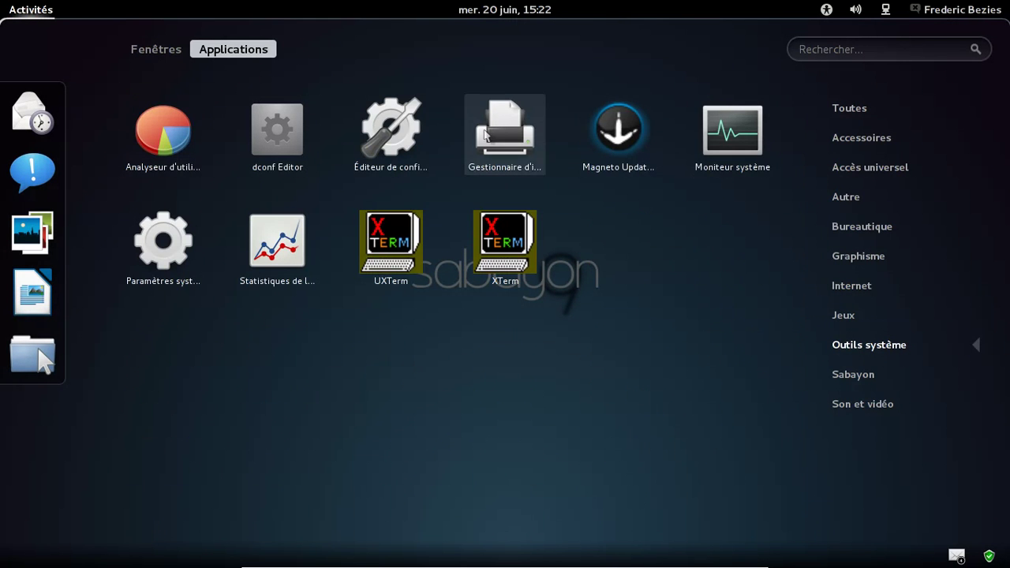
pyautogui.click(841, 317)
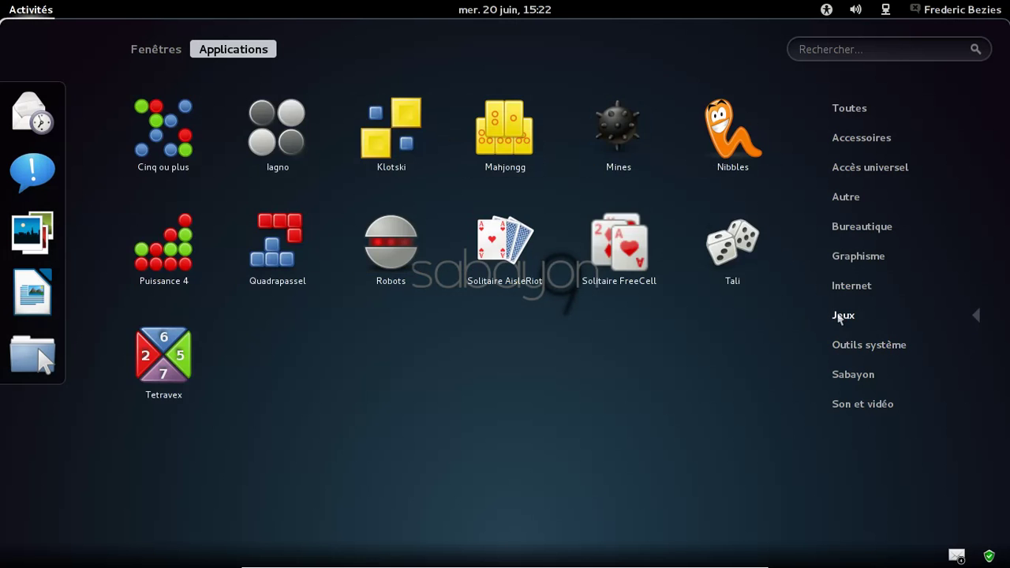
pyautogui.click(854, 287)
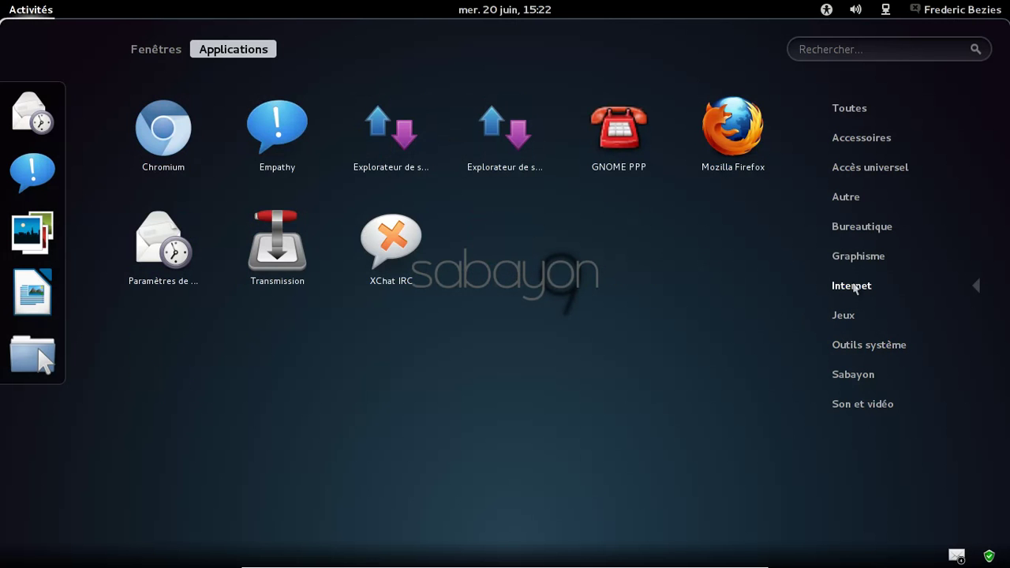
pyautogui.click(855, 259)
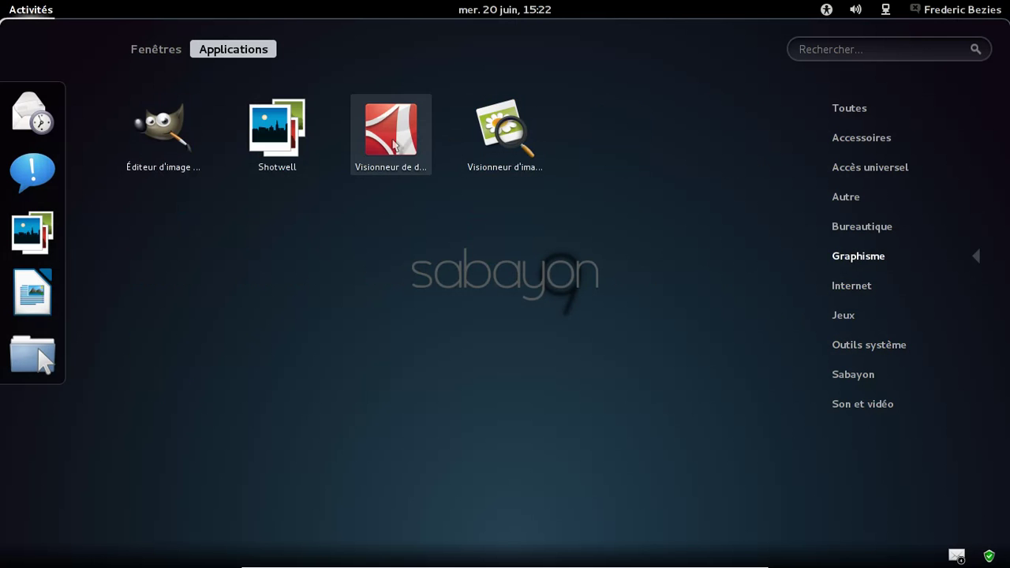
pyautogui.click(862, 228)
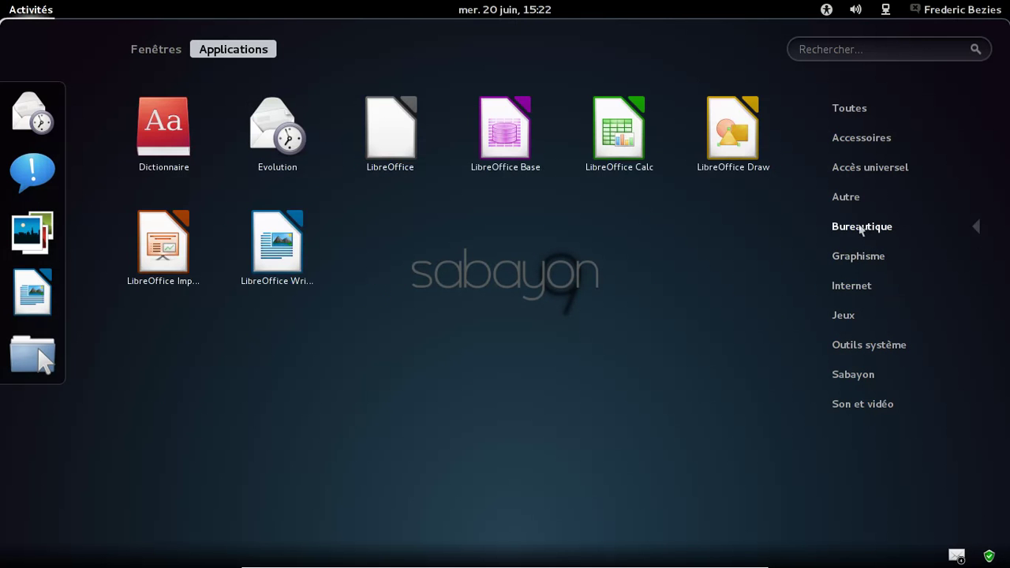
pyautogui.click(855, 208)
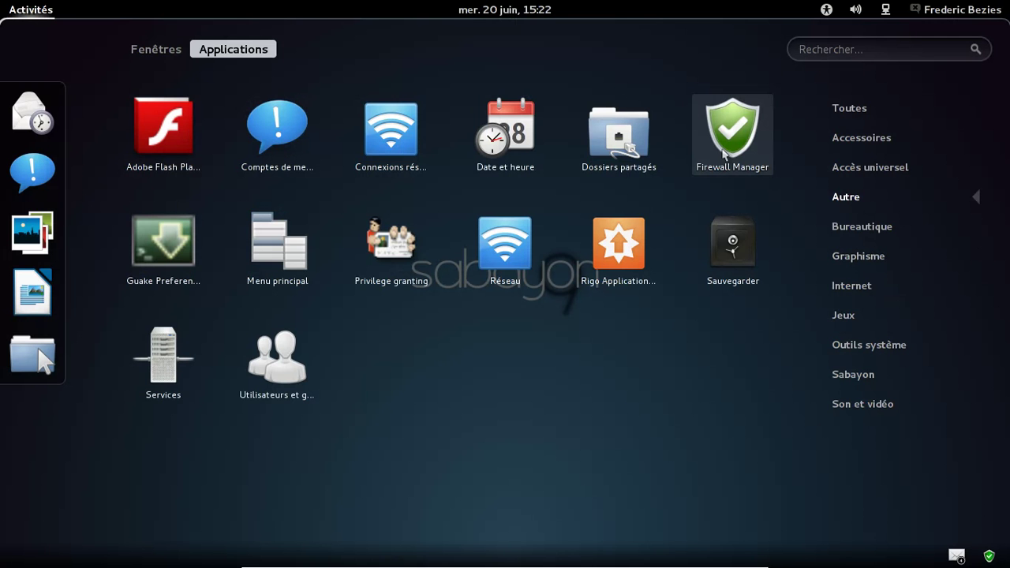
# Step: Start Firewall Manager, authenticate with the administrator password, and locate its window in Activités
pyautogui.click(725, 154)
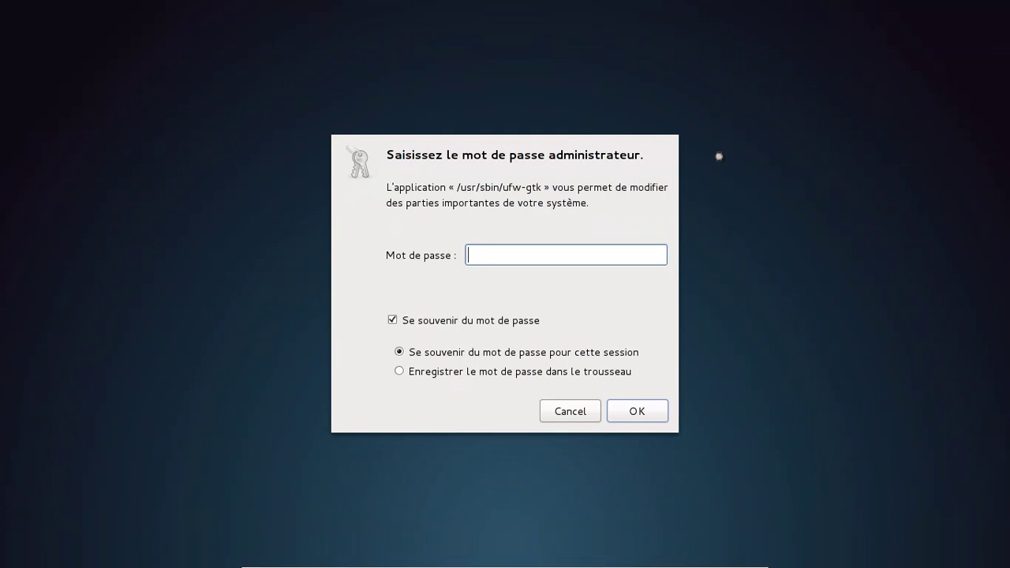
pyautogui.press('Return')
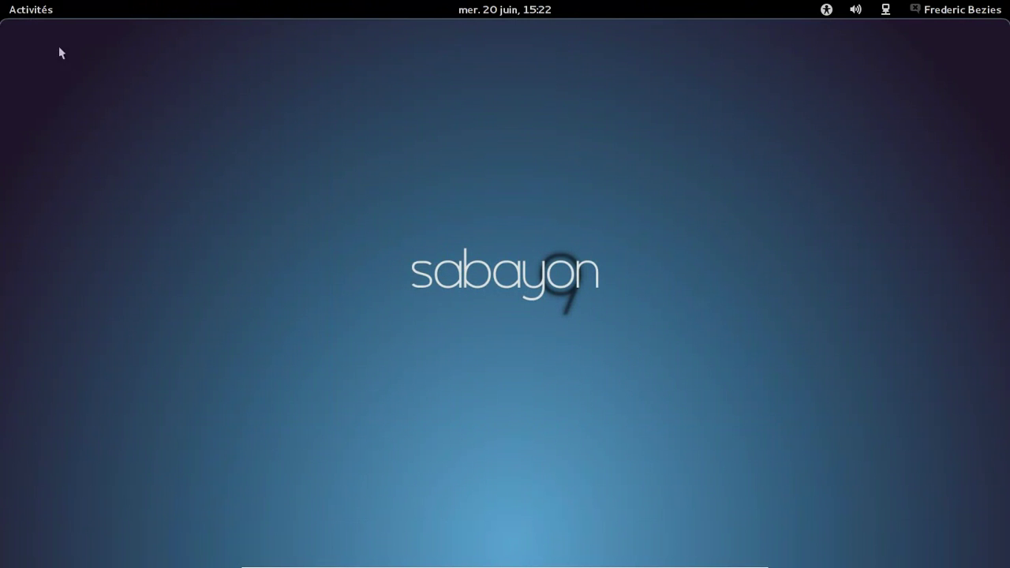
pyautogui.click(23, 11)
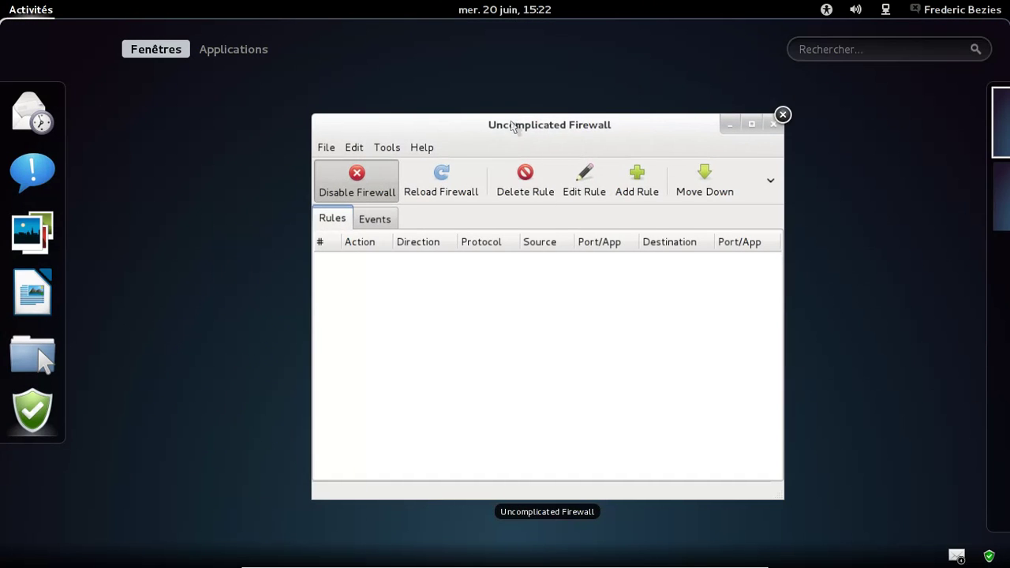
# Step: Bring the firewall window forward, check the File and extra commands, and view Events
pyautogui.click(517, 128)
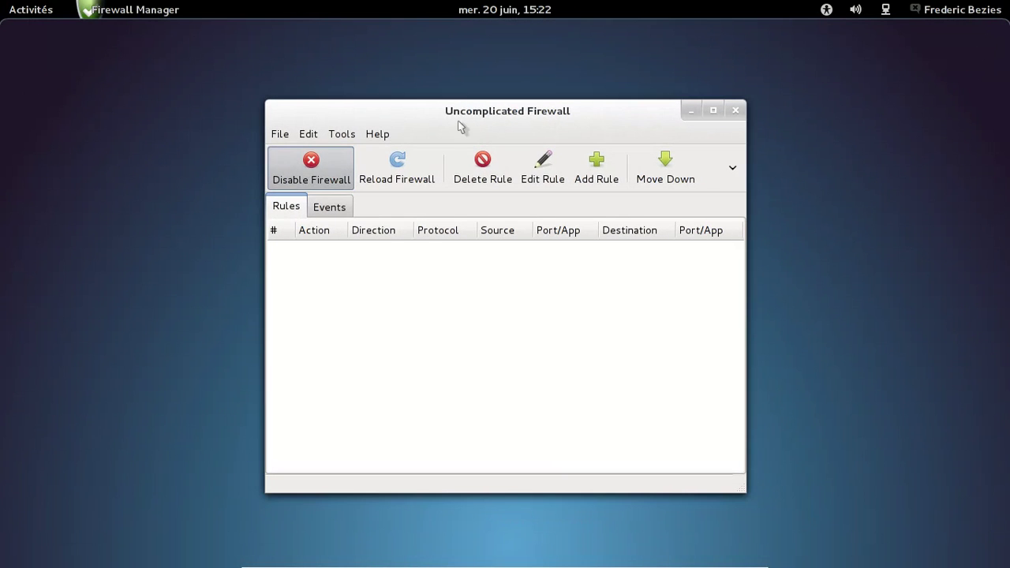
pyautogui.click(287, 138)
pyautogui.click(289, 138)
pyautogui.click(732, 169)
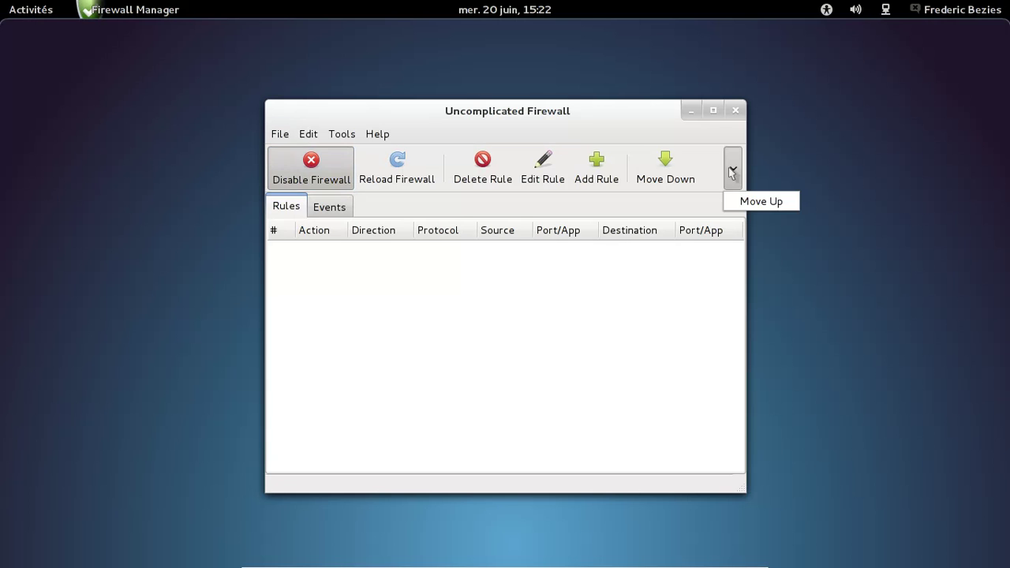
pyautogui.click(732, 168)
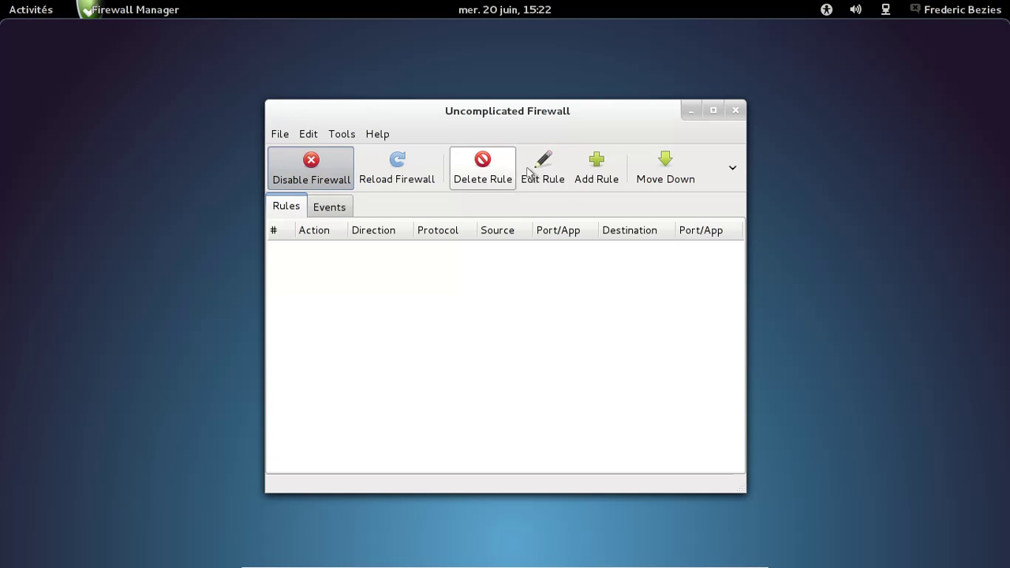
pyautogui.click(345, 207)
pyautogui.click(286, 206)
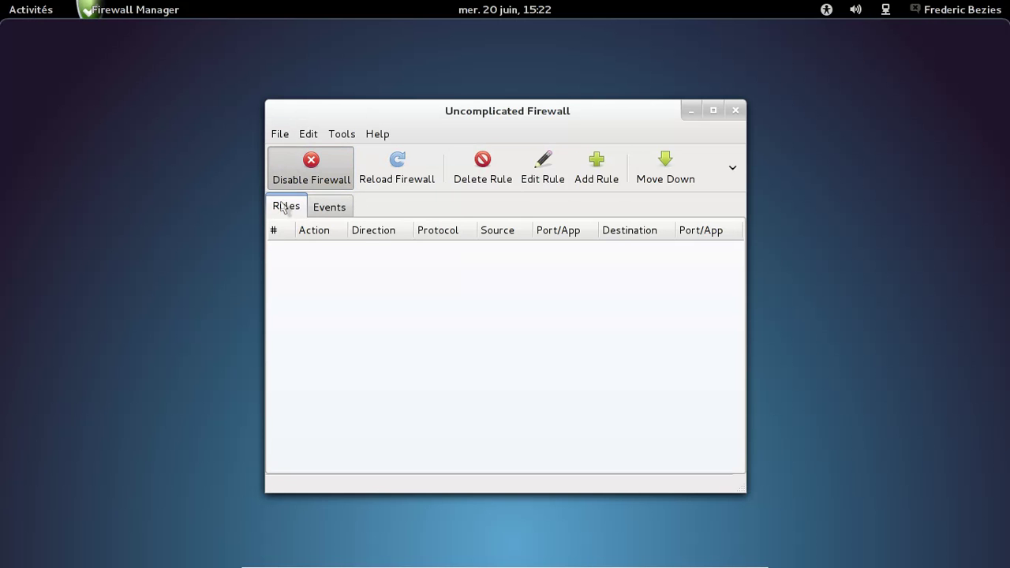
# Step: Open and cancel Add Rule and Import Rules, then show the Edit commands
pyautogui.click(608, 180)
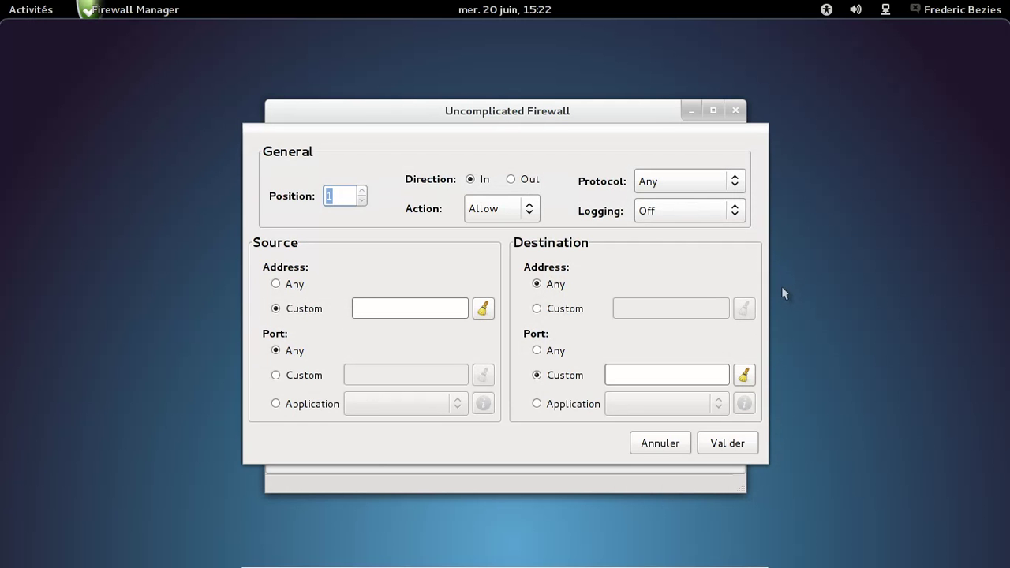
pyautogui.click(641, 450)
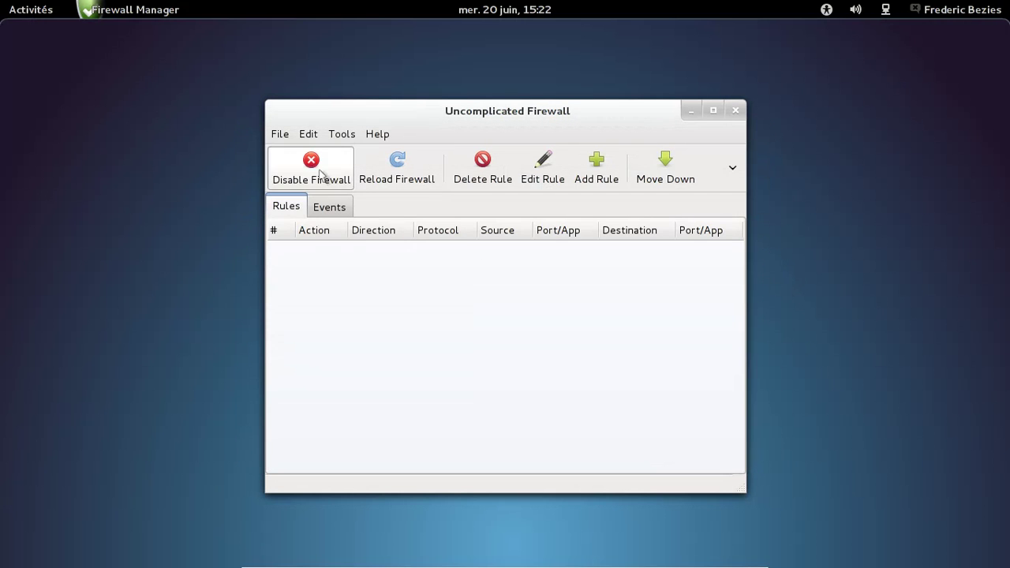
pyautogui.click(285, 137)
pyautogui.click(287, 153)
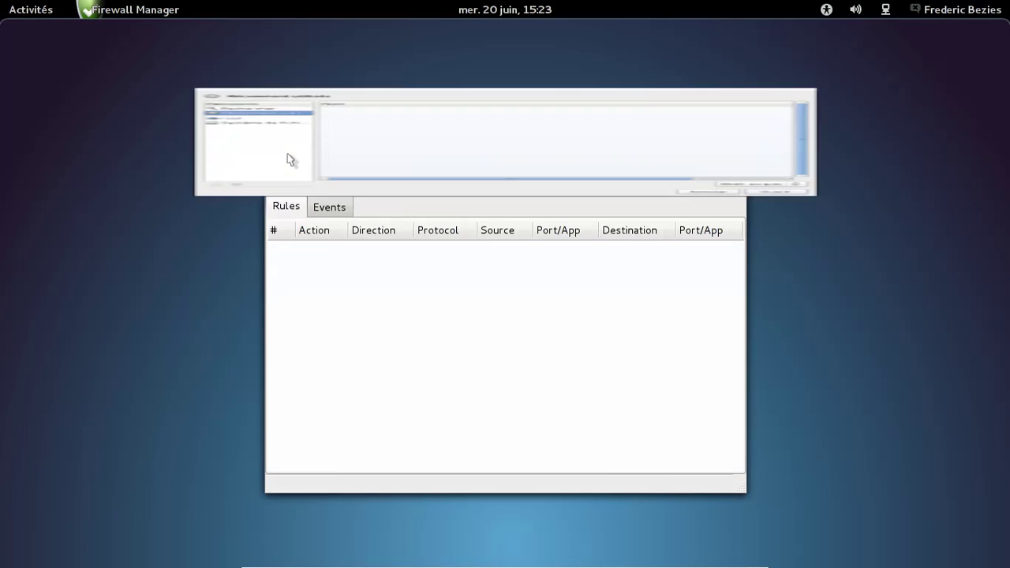
pyautogui.click(708, 547)
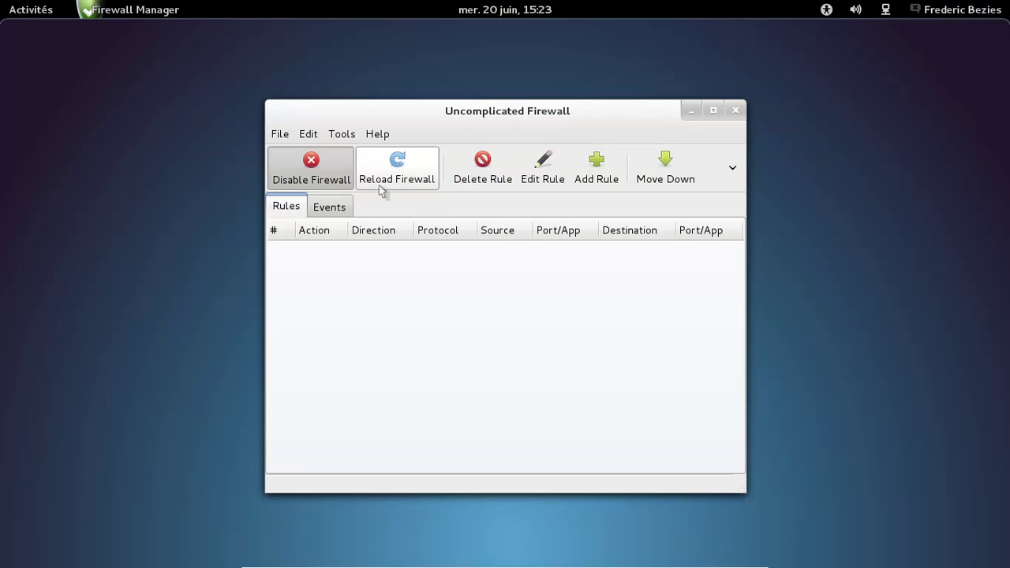
pyautogui.click(350, 139)
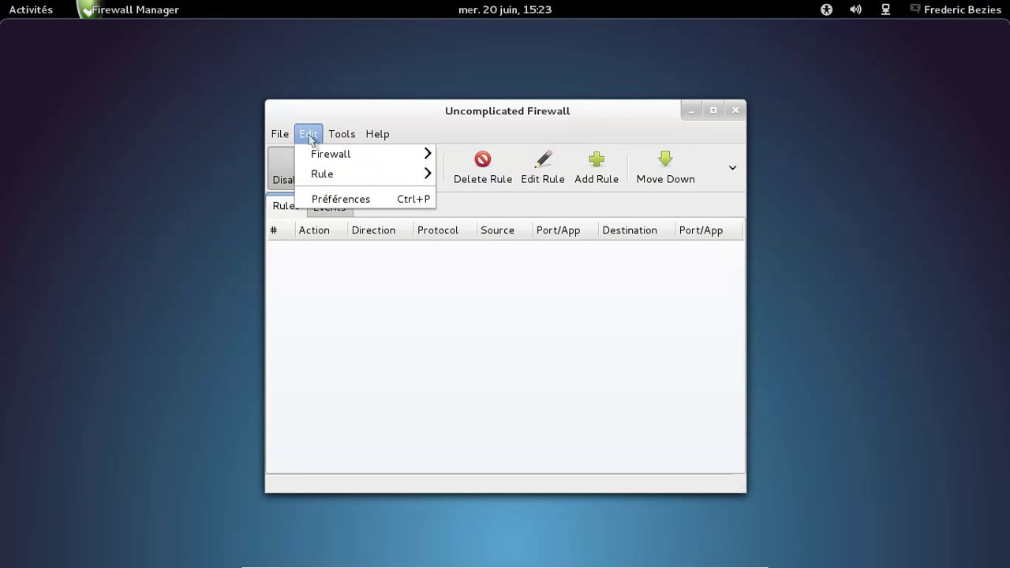
# Step: Look over the firewall preferences and modules settings, closing them unchanged
pyautogui.click(369, 200)
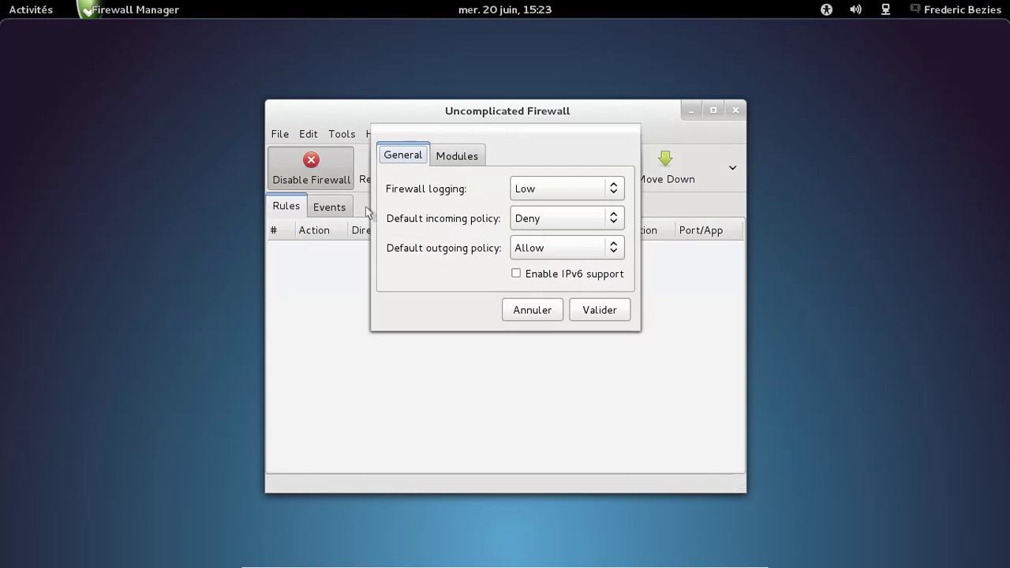
pyautogui.click(471, 155)
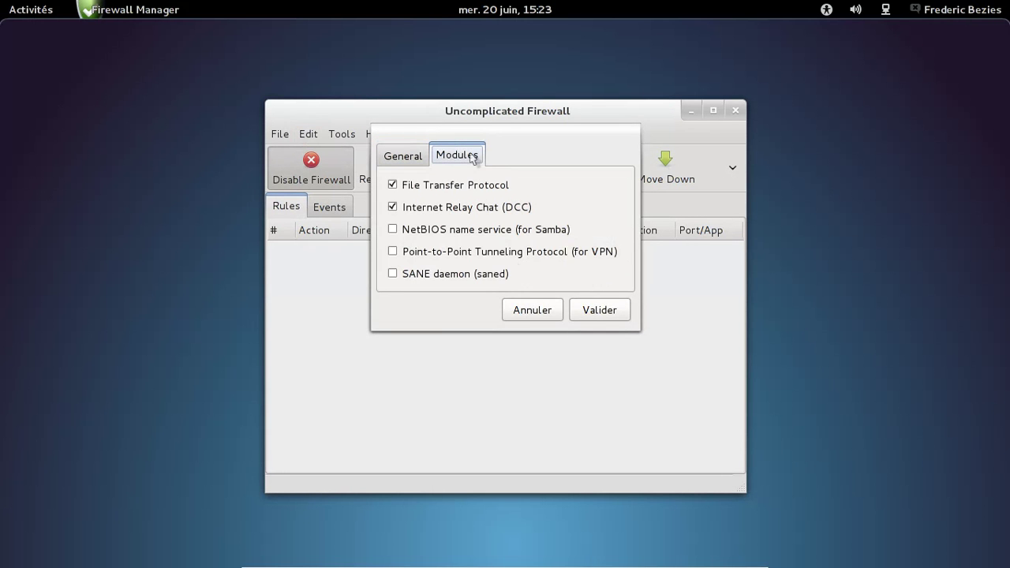
pyautogui.click(584, 316)
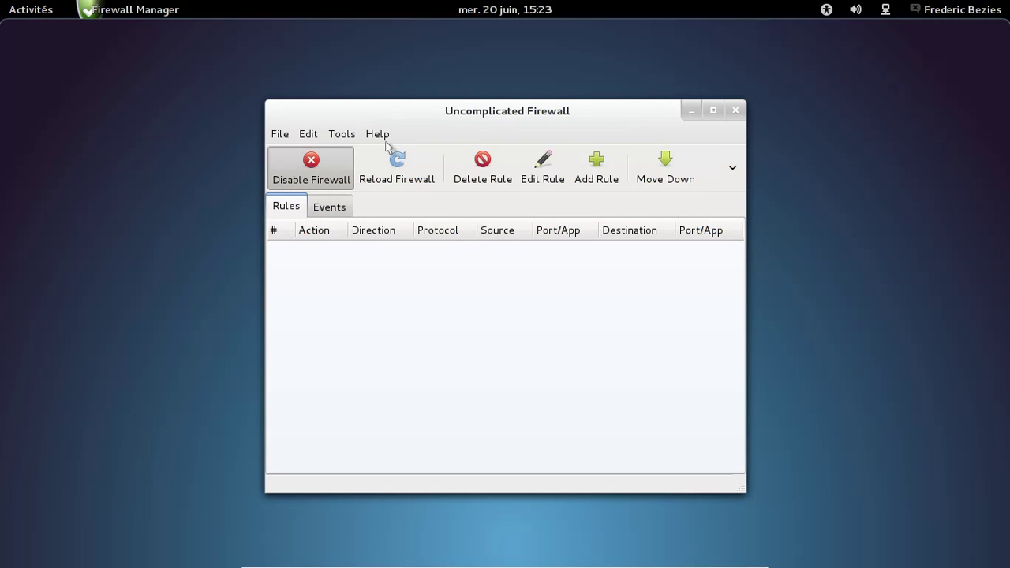
# Step: View the ufw-gtk About box showing version 0.3.1, then dismiss it
pyautogui.click(377, 134)
pyautogui.click(390, 156)
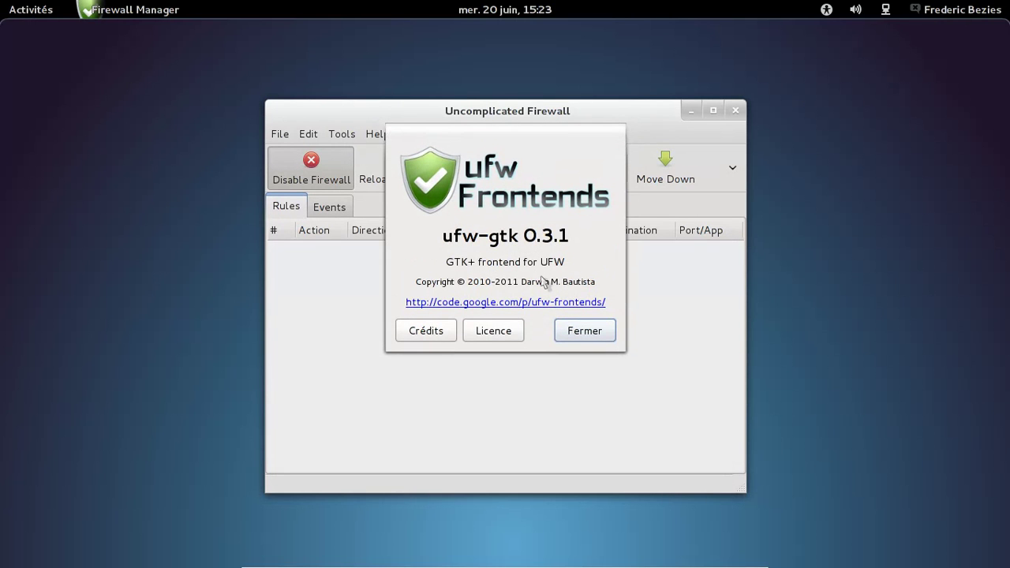
pyautogui.click(609, 337)
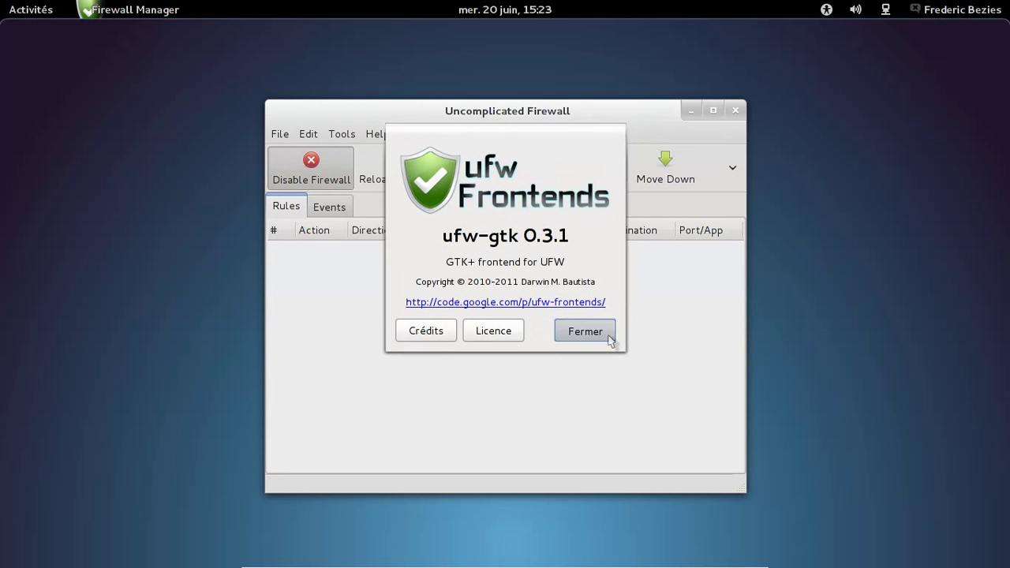
# Step: Inspect the Rules menu and the new-rule Logging options, cancel the rule, and close the firewall
pyautogui.rightClick(340, 256)
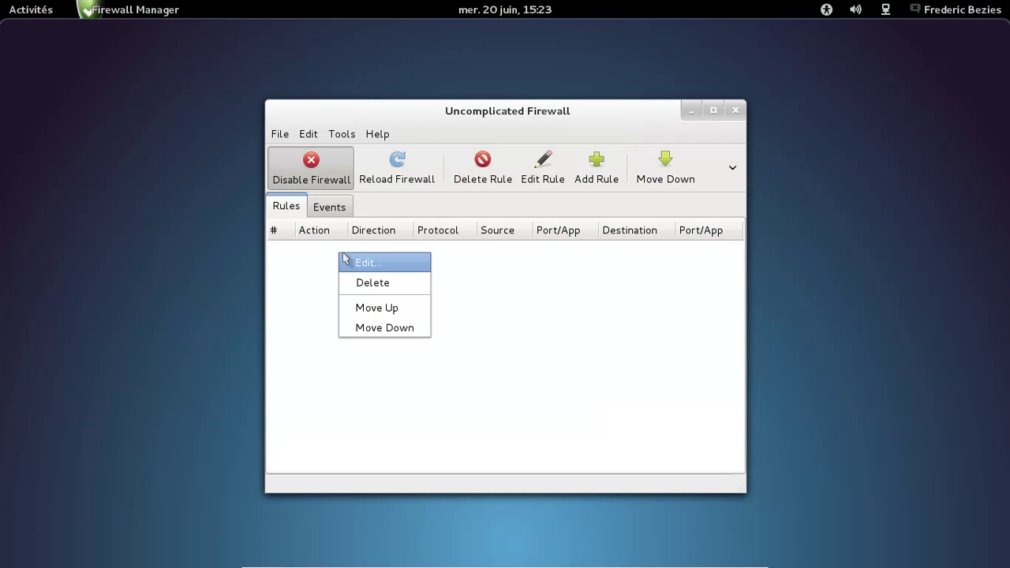
pyautogui.click(349, 262)
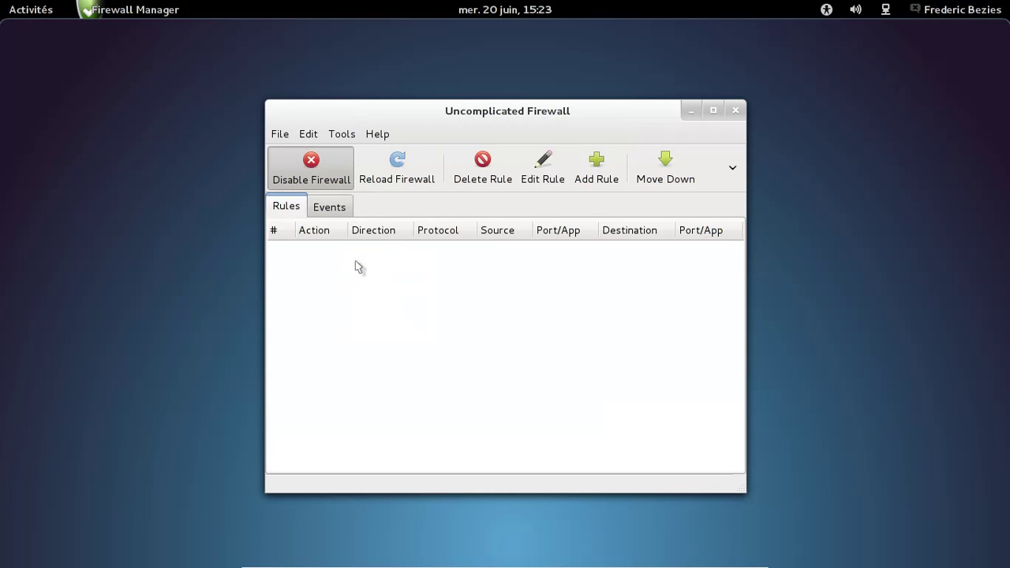
pyautogui.click(597, 167)
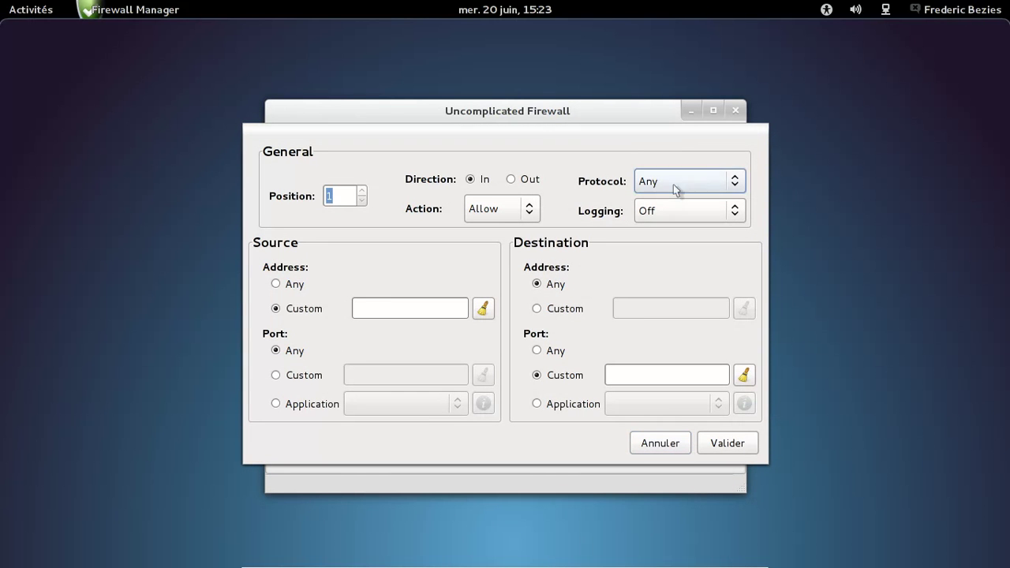
pyautogui.click(688, 214)
pyautogui.click(688, 219)
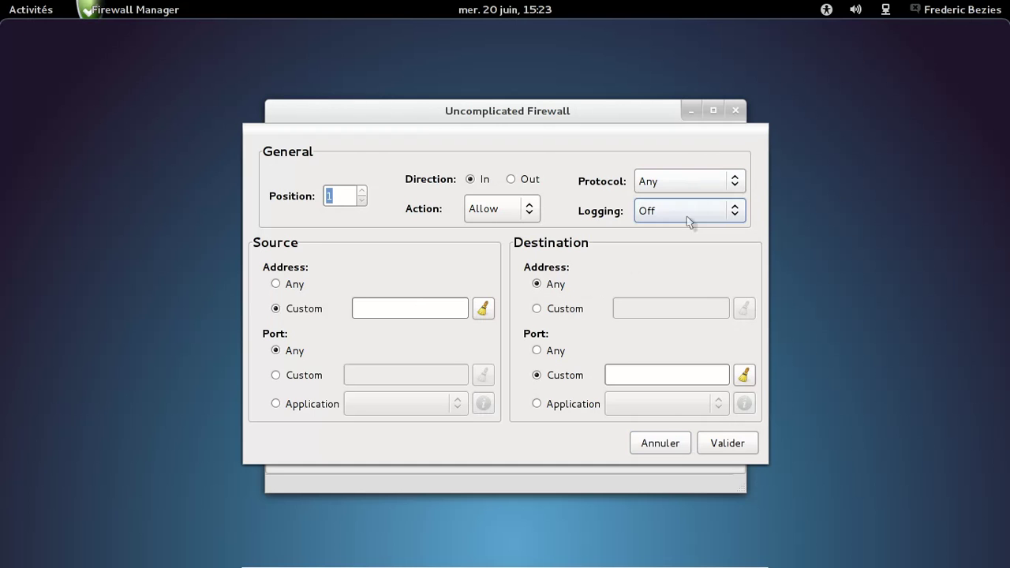
pyautogui.press('Escape')
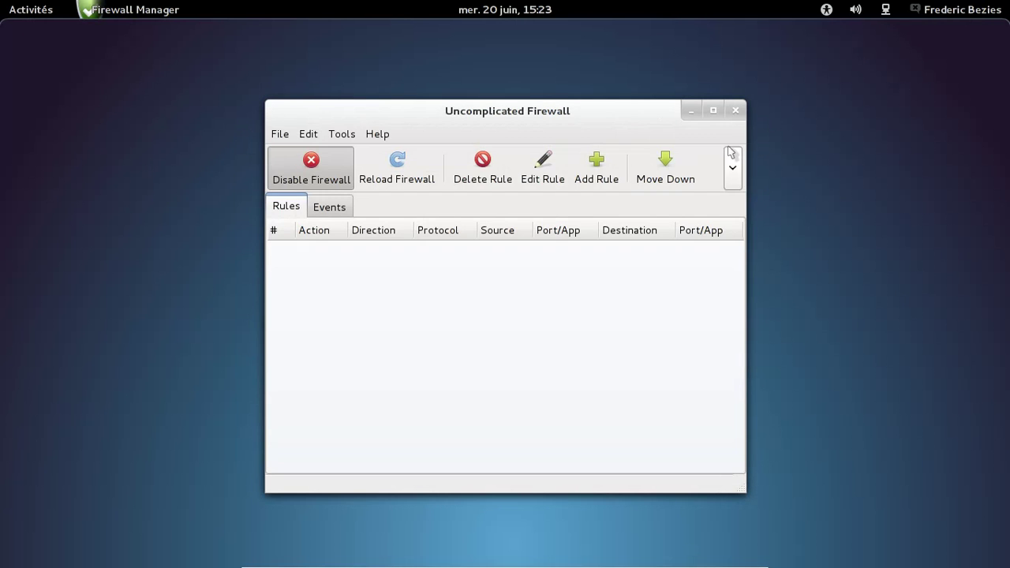
pyautogui.click(735, 110)
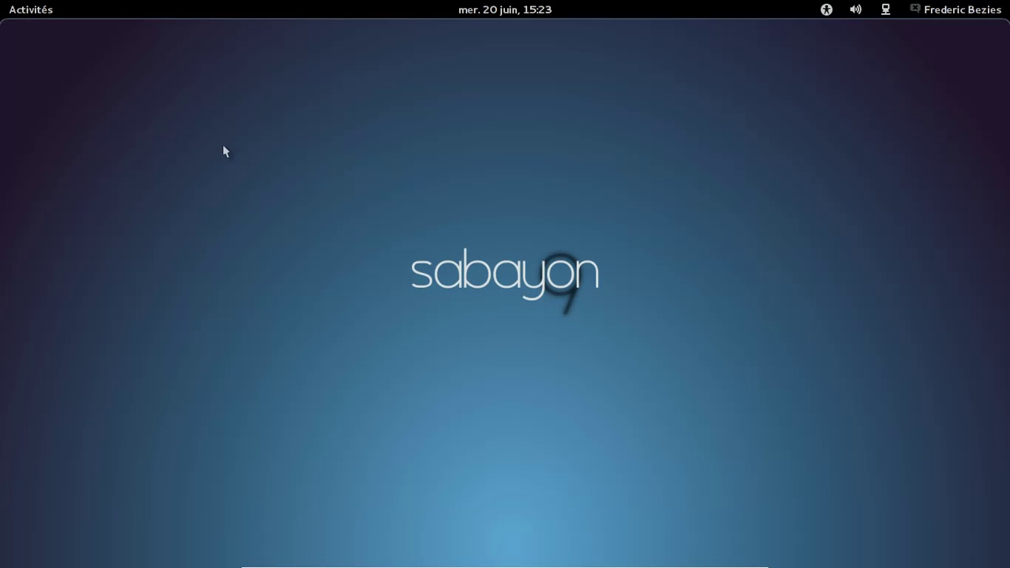
# Step: Step through Autre, Jeux, Internet, Graphisme, Bureautique, Accès universel, Accessoires and Toutes, ending on Son et vidéo
pyautogui.press('super')
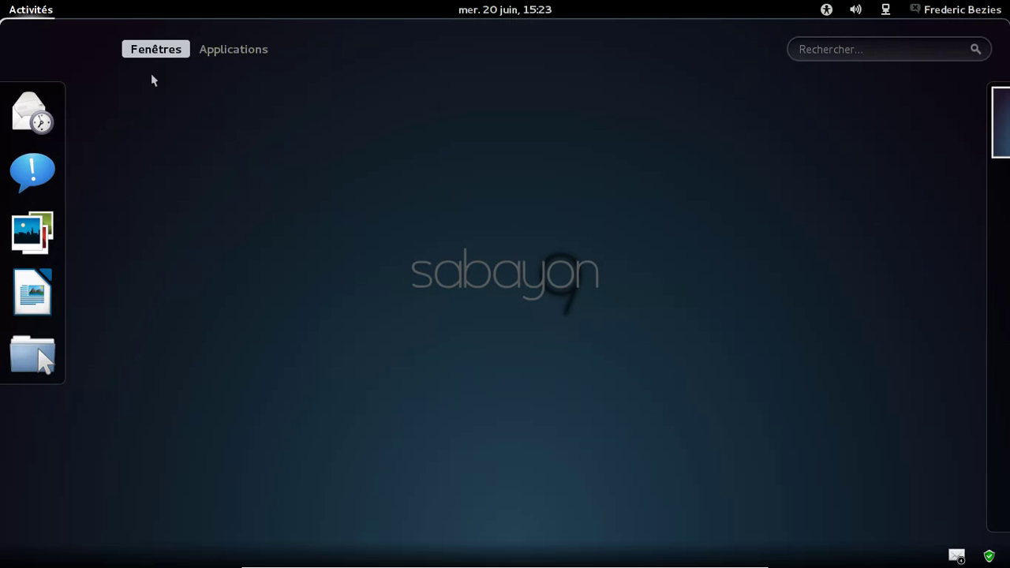
pyautogui.click(245, 55)
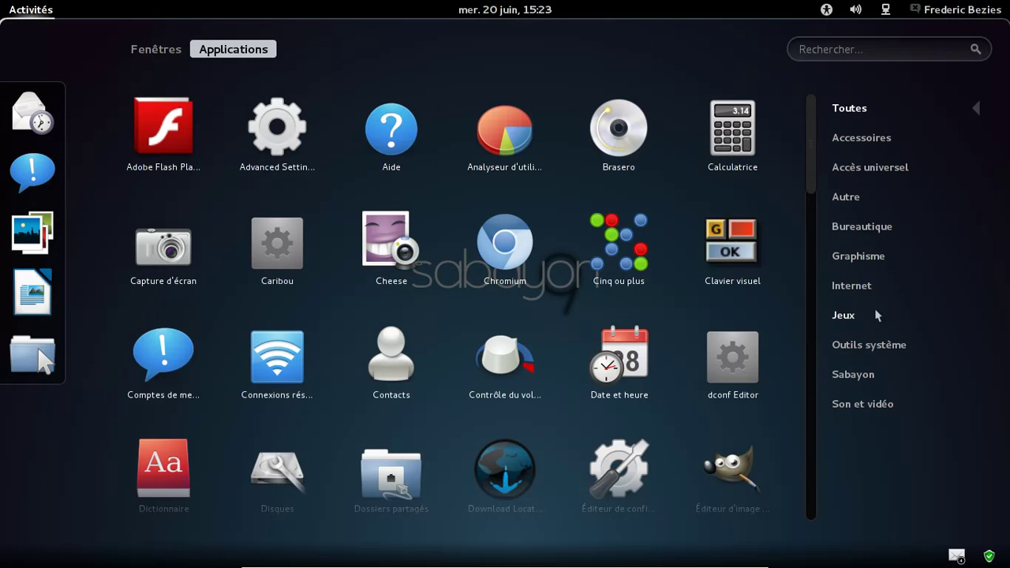
pyautogui.click(856, 198)
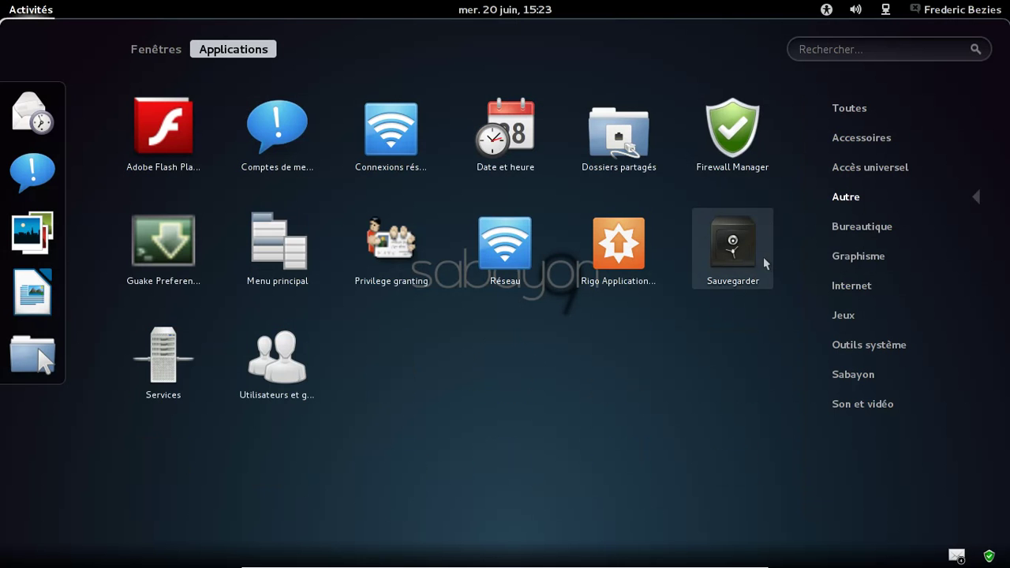
pyautogui.click(863, 323)
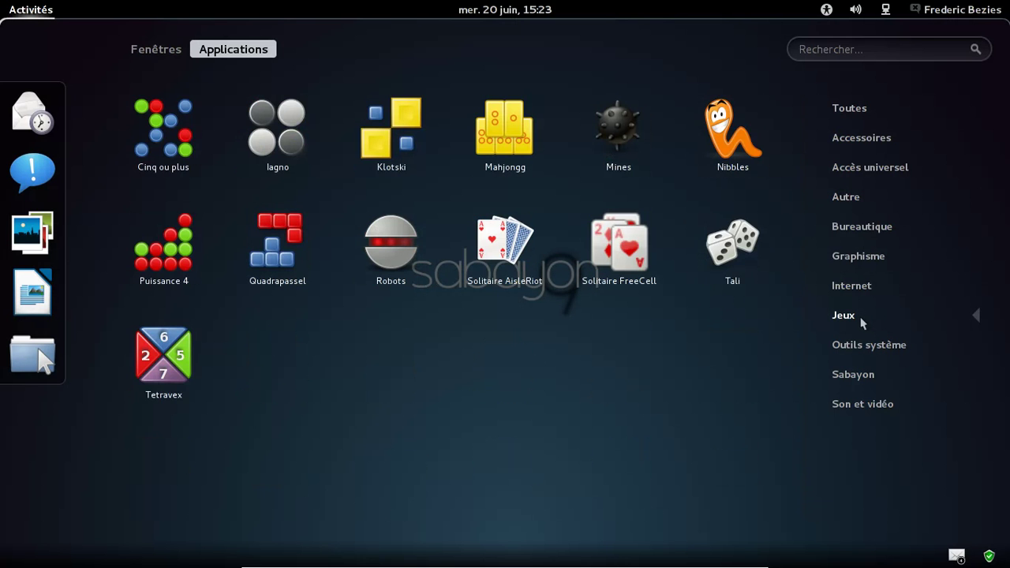
pyautogui.click(858, 289)
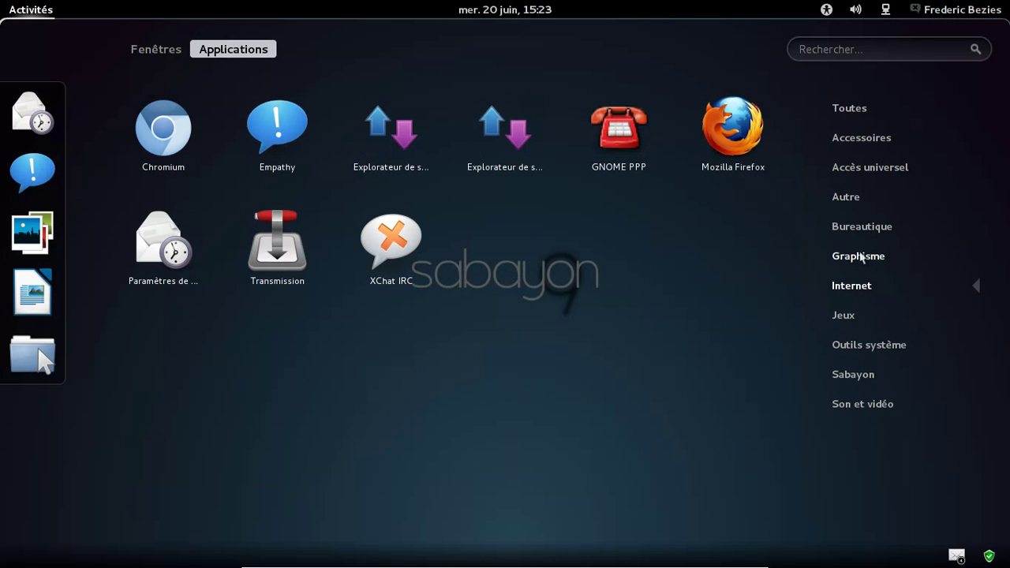
pyautogui.click(861, 258)
pyautogui.click(859, 229)
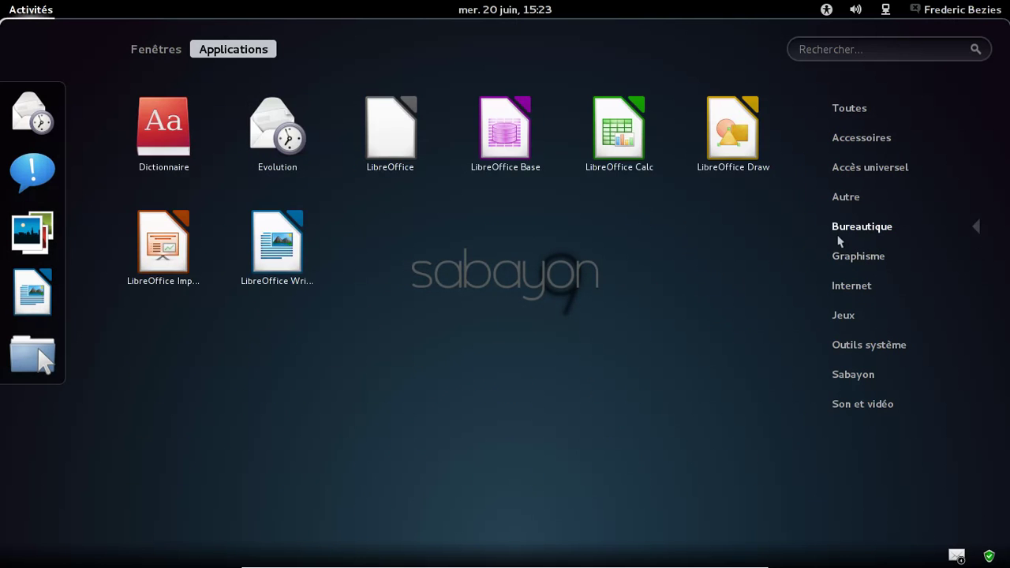
pyautogui.click(850, 181)
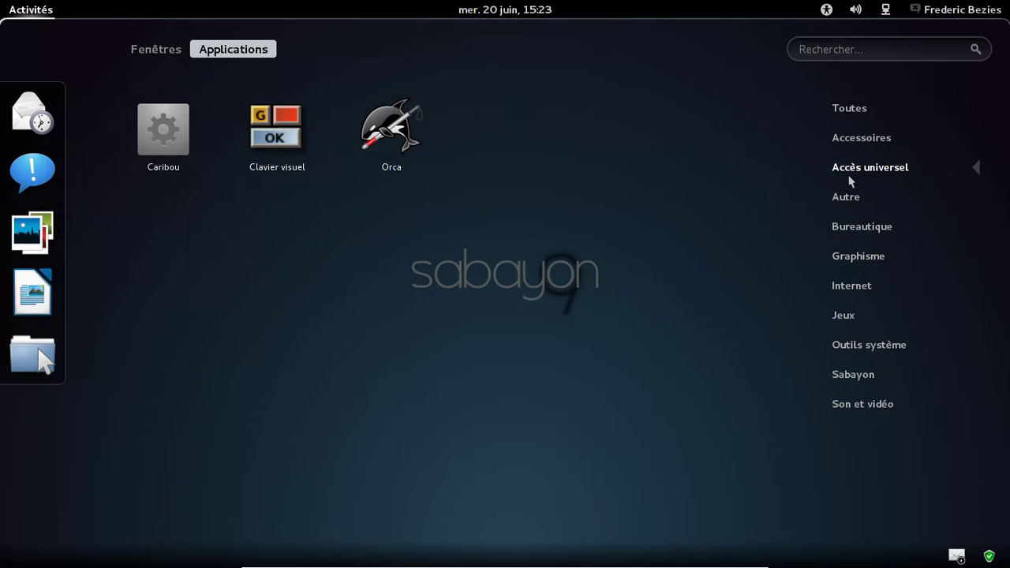
pyautogui.click(858, 142)
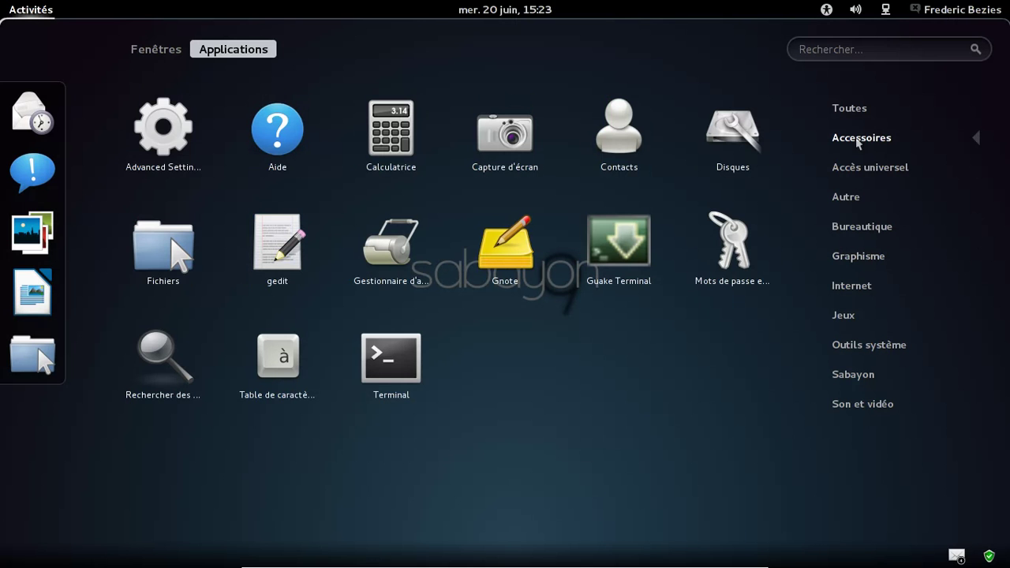
pyautogui.click(861, 110)
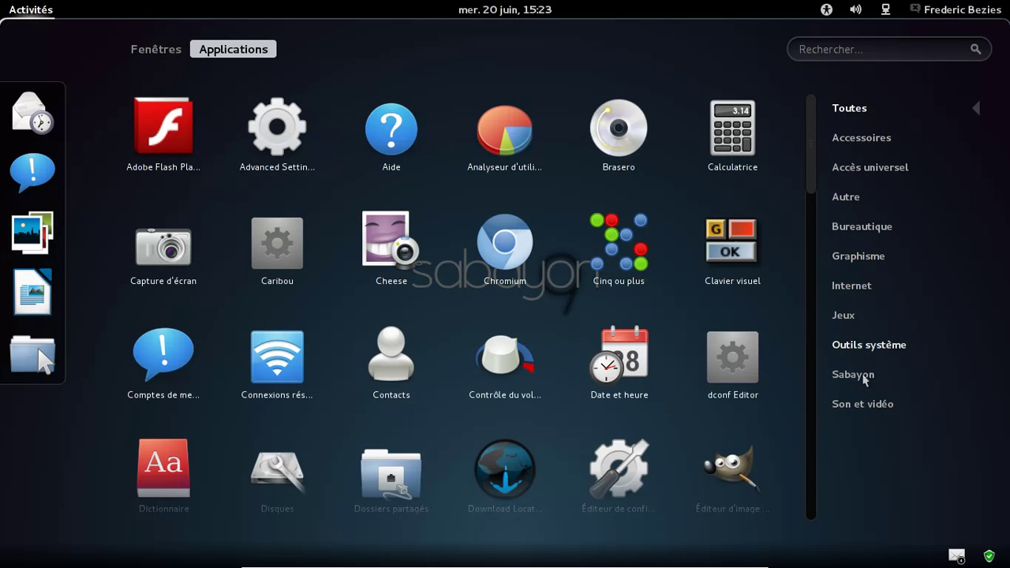
pyautogui.click(864, 405)
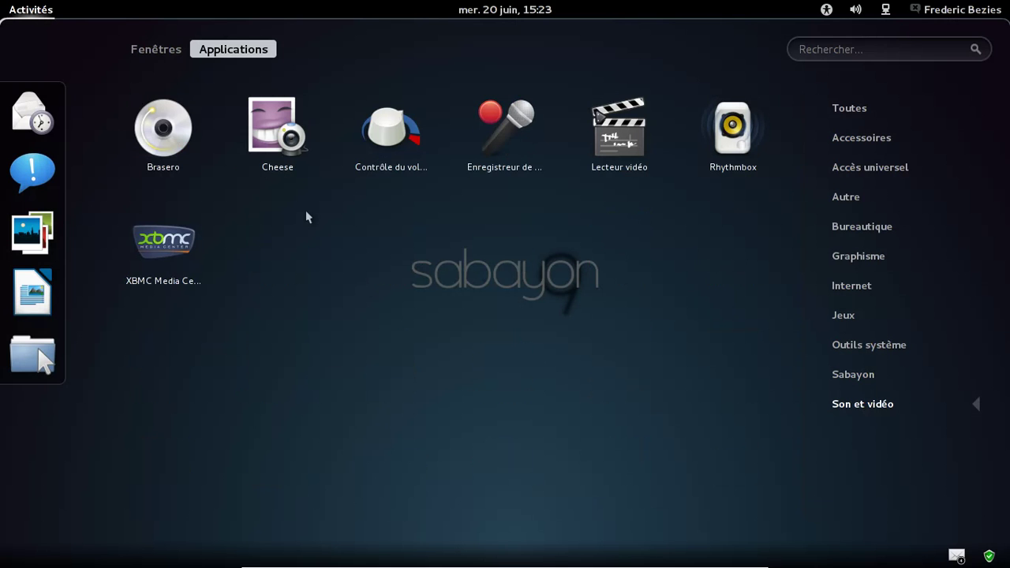
# Step: Launch Lecteur vidéo and bring its window forward from the overview
pyautogui.click(607, 161)
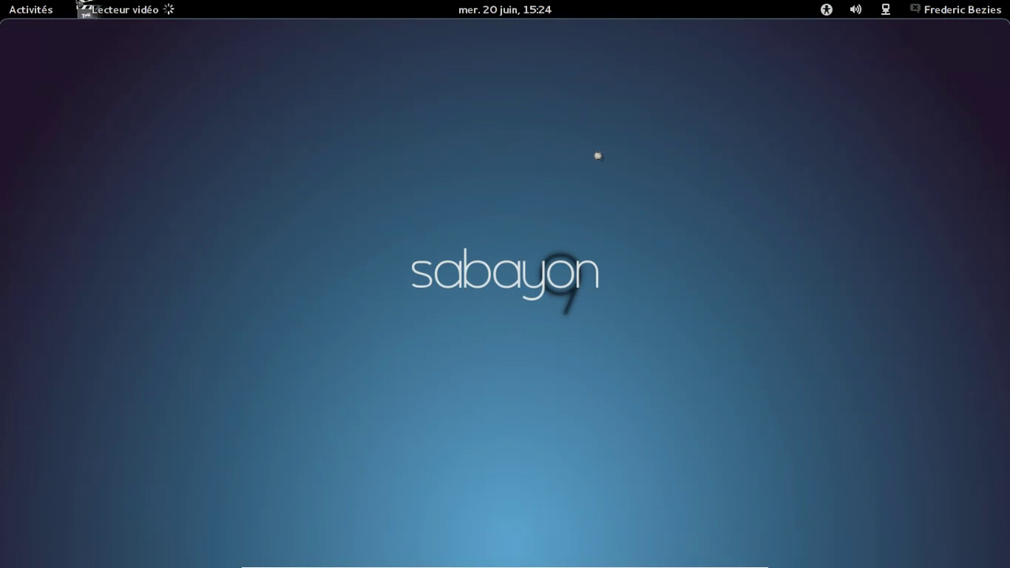
pyautogui.click(9, 9)
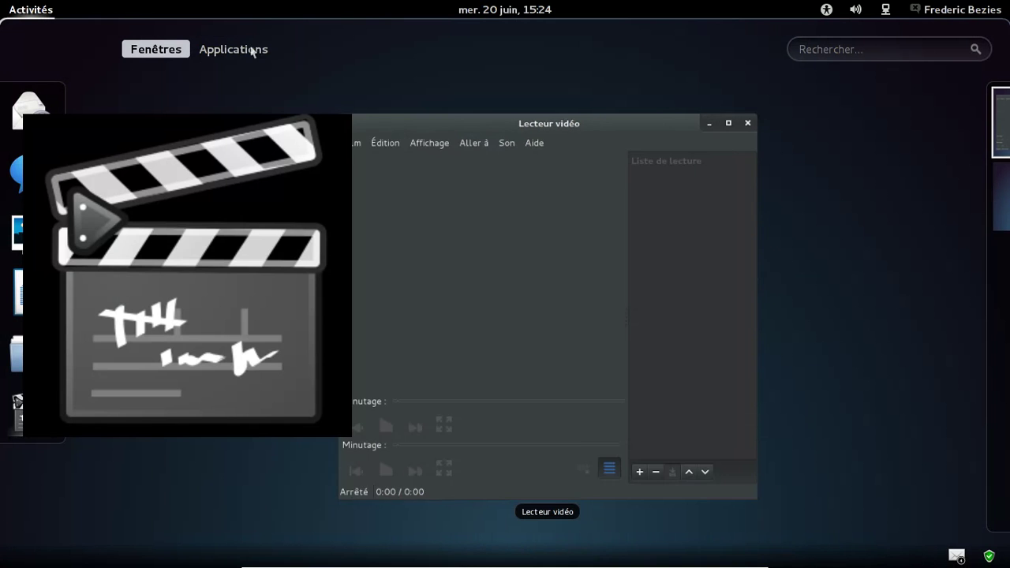
pyautogui.click(253, 50)
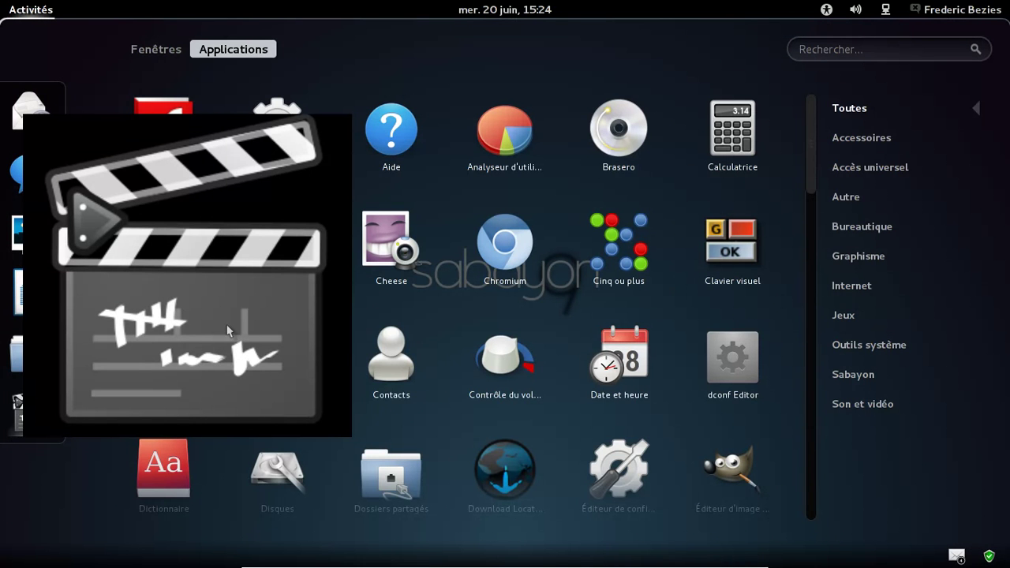
pyautogui.click(164, 57)
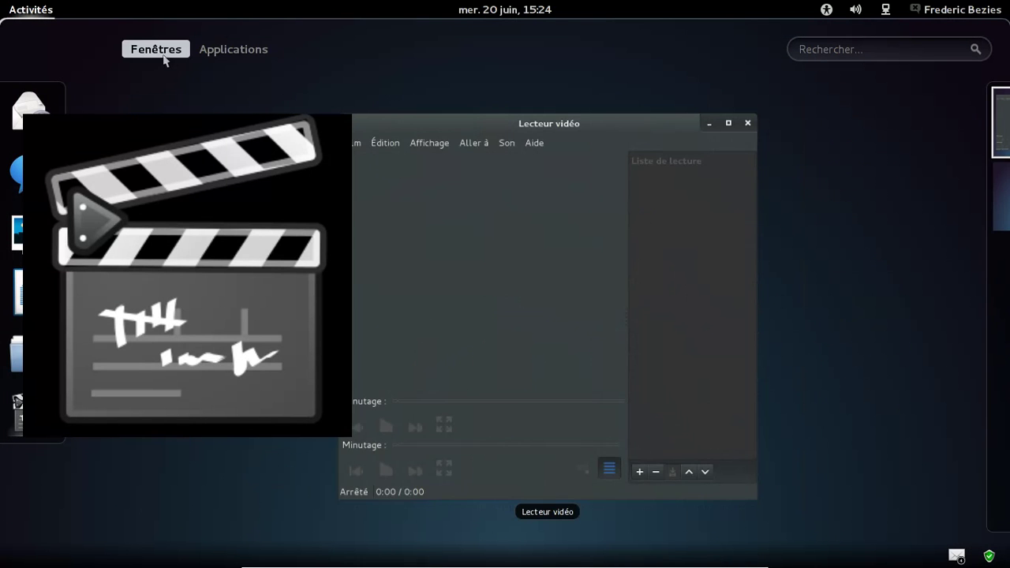
pyautogui.click(254, 183)
# Step: Close the Lecteur vidéo window and return to the Son et vidéo applications list
pyautogui.click(494, 79)
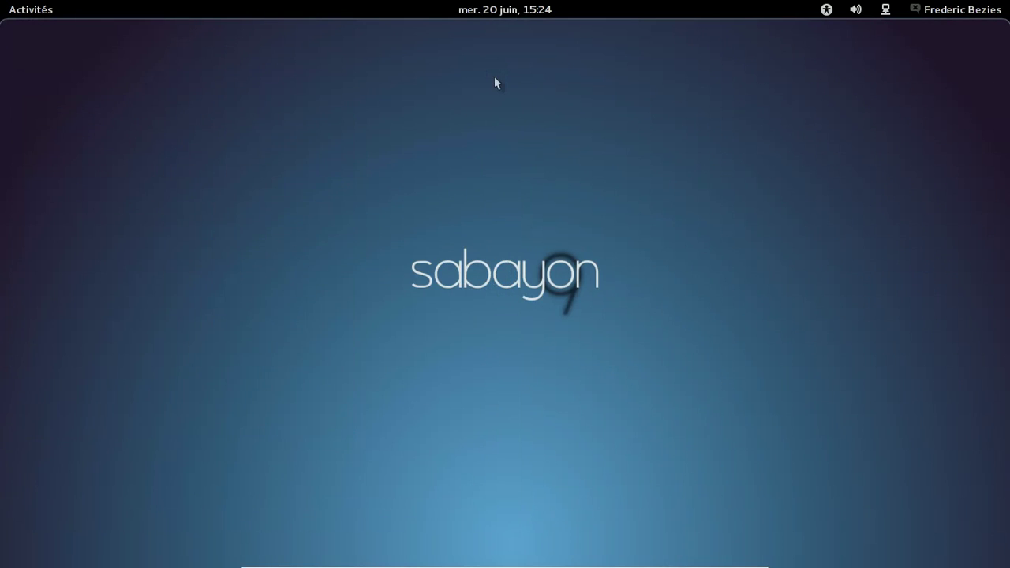
pyautogui.moveTo(2, 1)
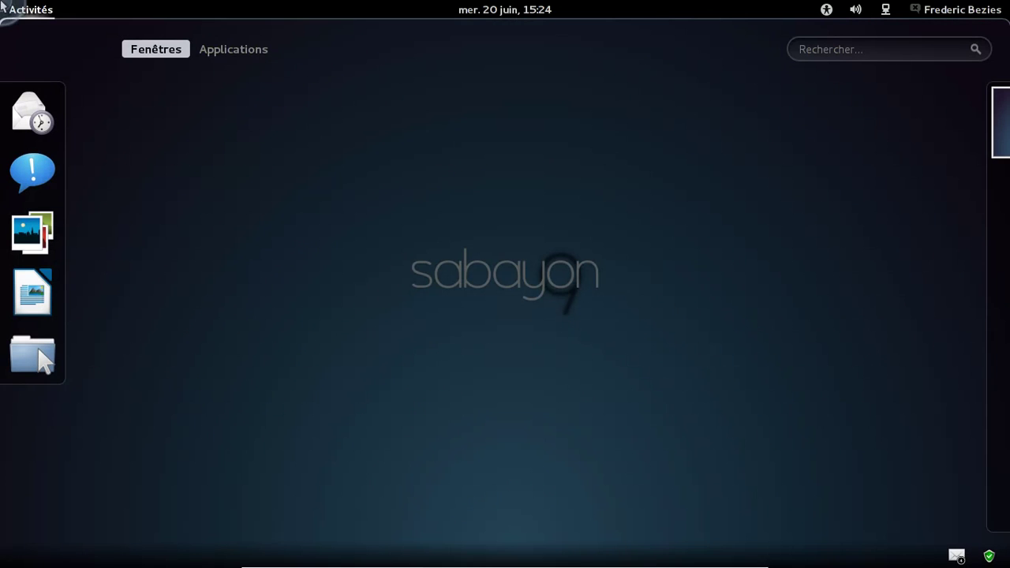
pyautogui.click(245, 52)
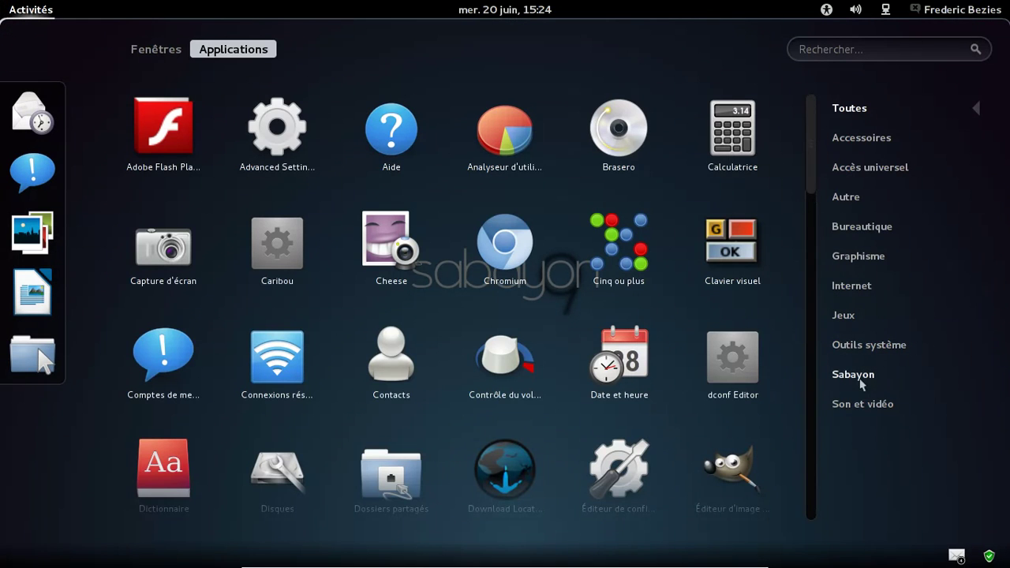
pyautogui.click(860, 407)
# Step: Launch Rhythmbox, confirm version 2.96 in Aide > À propos, then quit the player
pyautogui.click(720, 151)
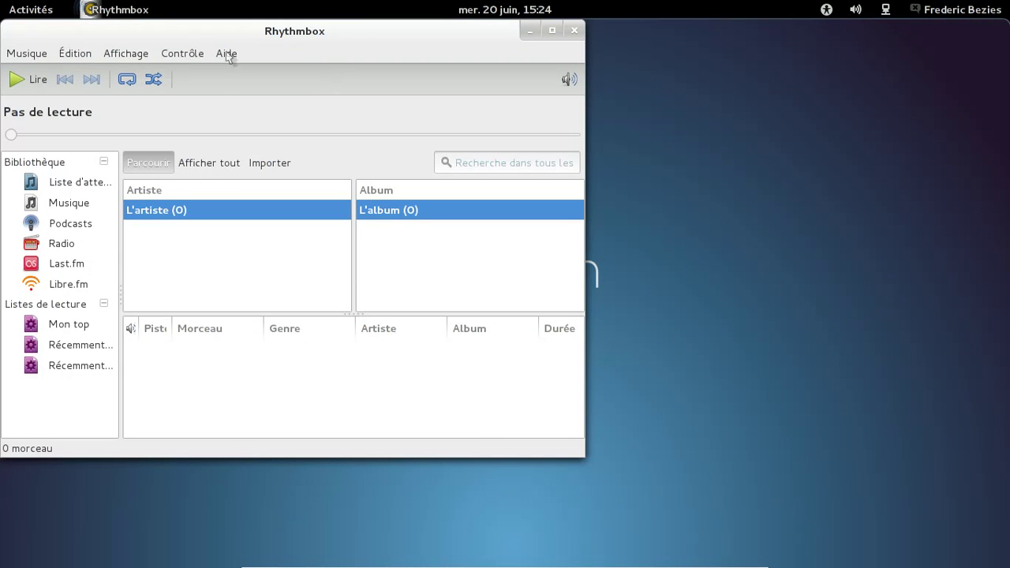
pyautogui.click(226, 54)
pyautogui.click(227, 92)
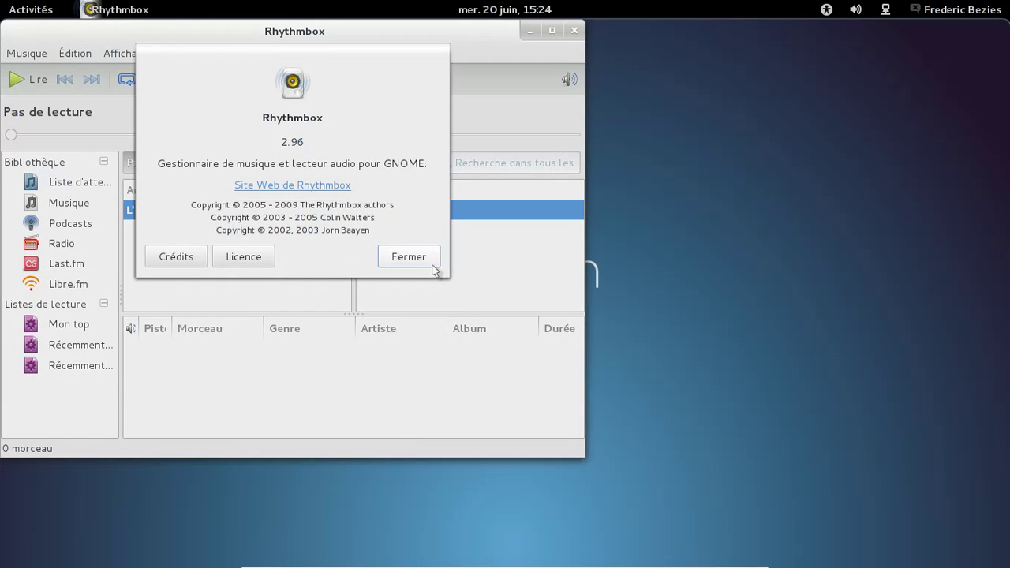
pyautogui.click(430, 260)
pyautogui.click(574, 30)
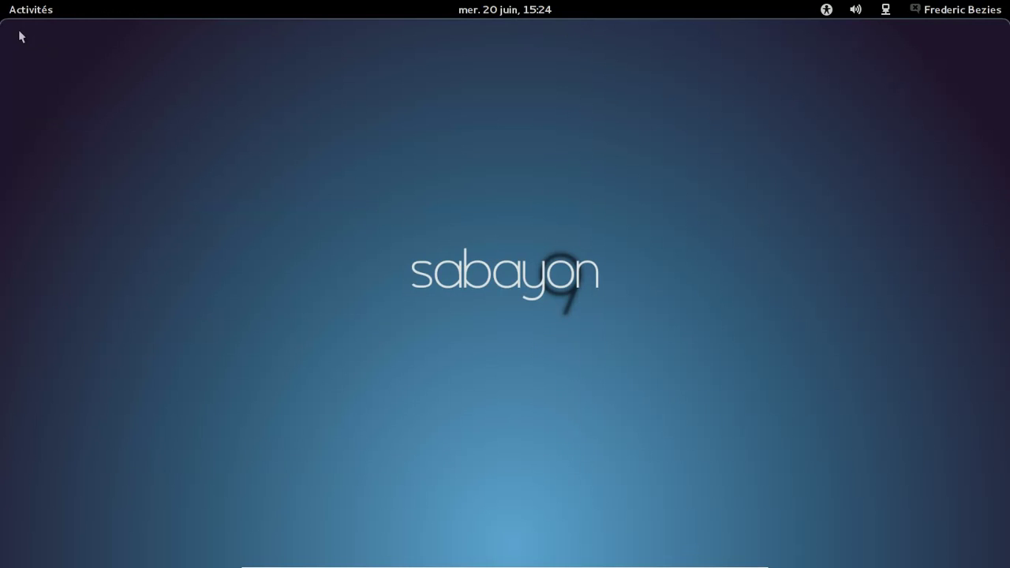
pyautogui.moveTo(1, 1)
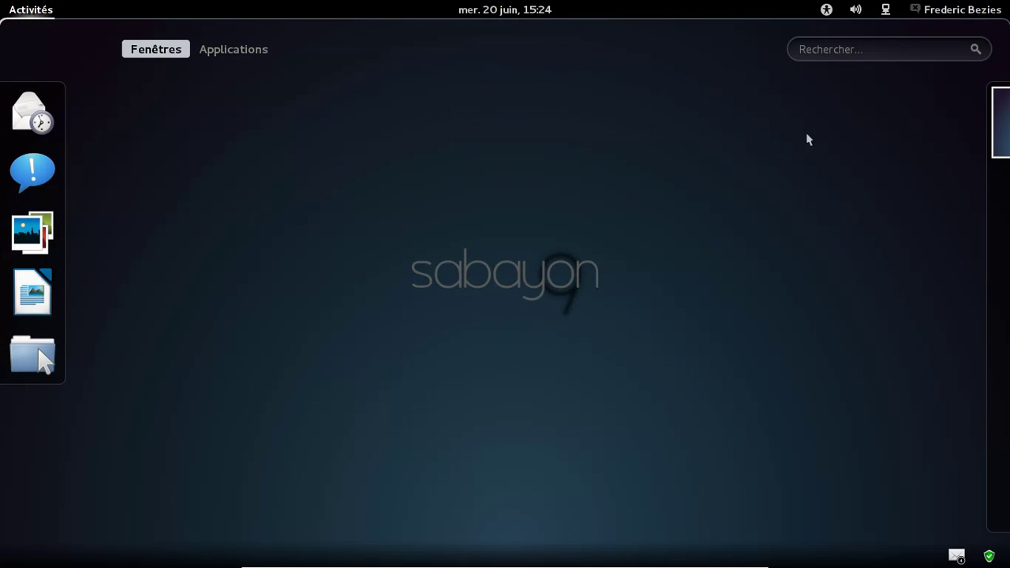
# Step: Open Analyseur d'utilisation des disques from Outils système, widen its window, and select the usage rows
pyautogui.click(221, 49)
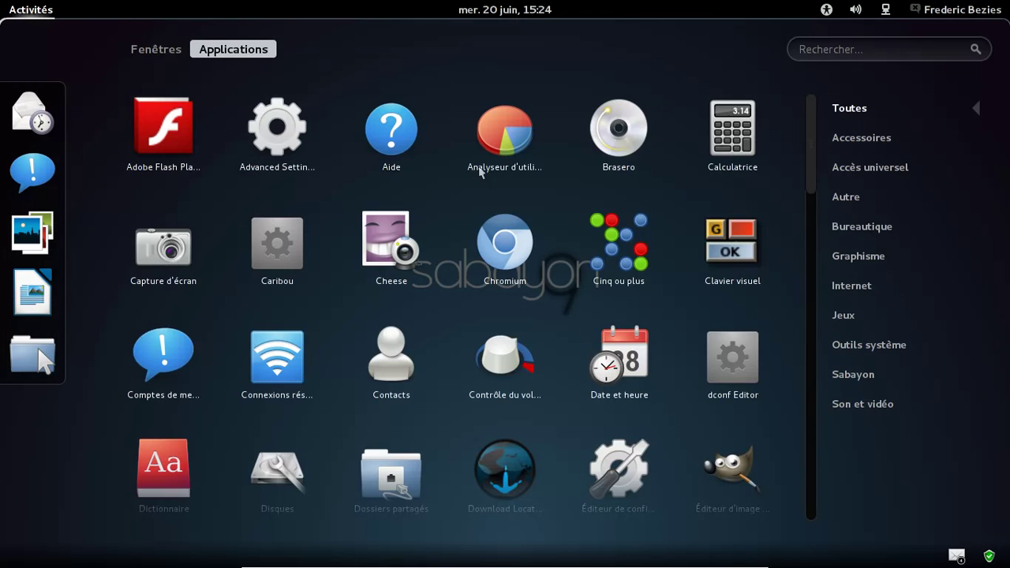
pyautogui.click(844, 348)
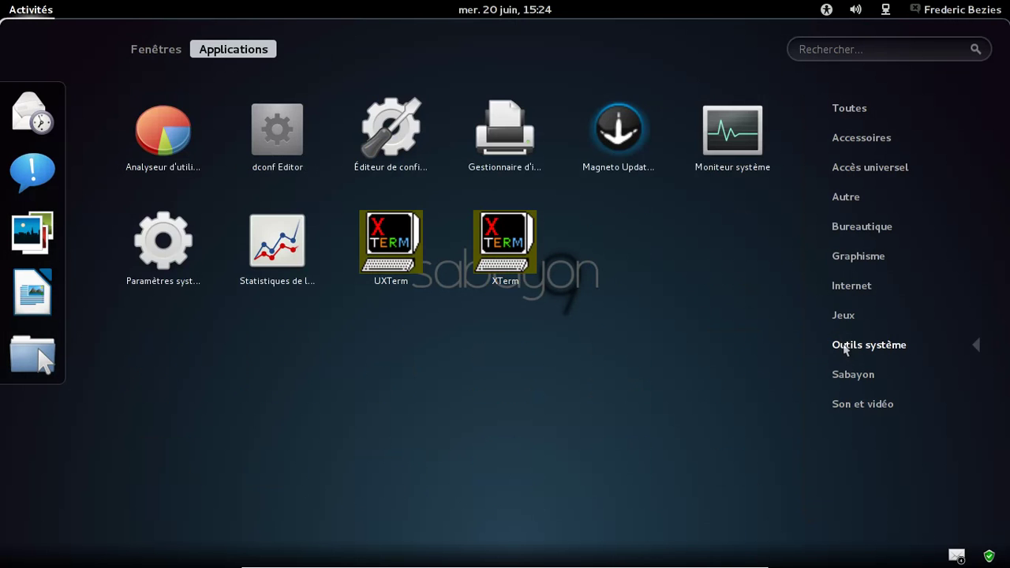
pyautogui.click(150, 128)
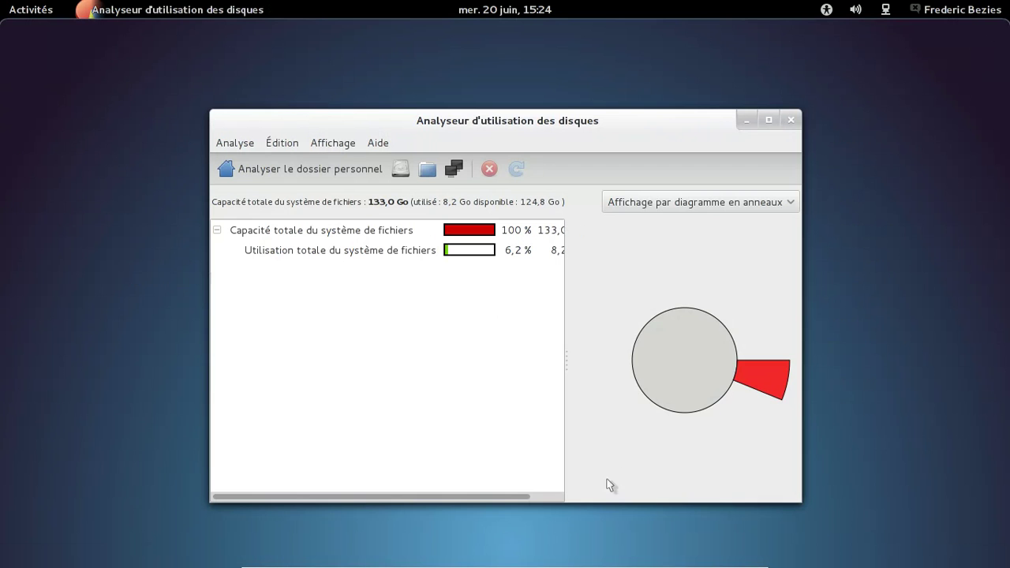
pyautogui.moveTo(800, 479); pyautogui.dragTo(927, 480)
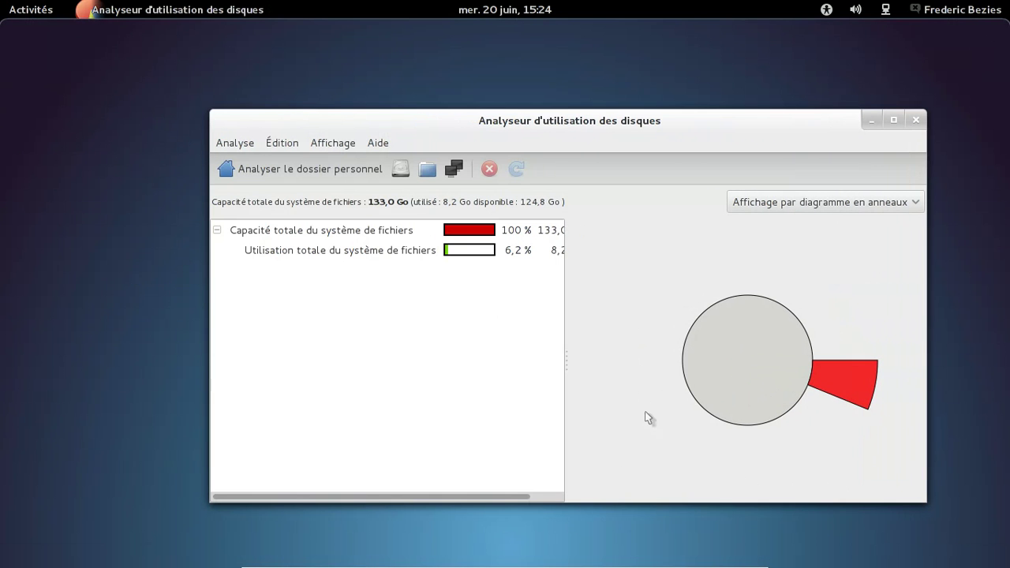
pyautogui.click(348, 252)
pyautogui.click(348, 229)
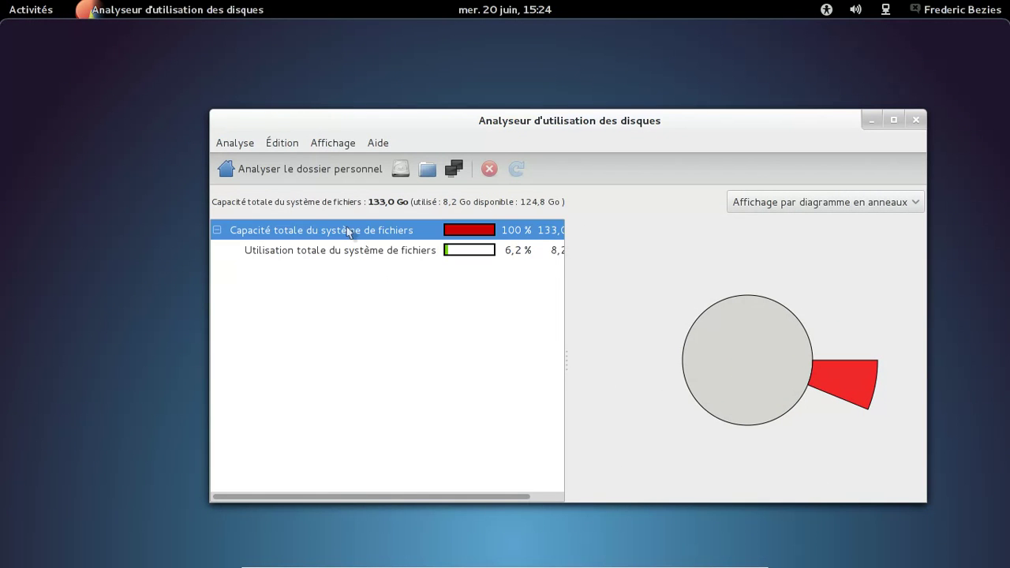
# Step: Try the ring and treemap chart styles, settle on the ring chart, then close the analyser
pyautogui.click(761, 202)
pyautogui.click(766, 226)
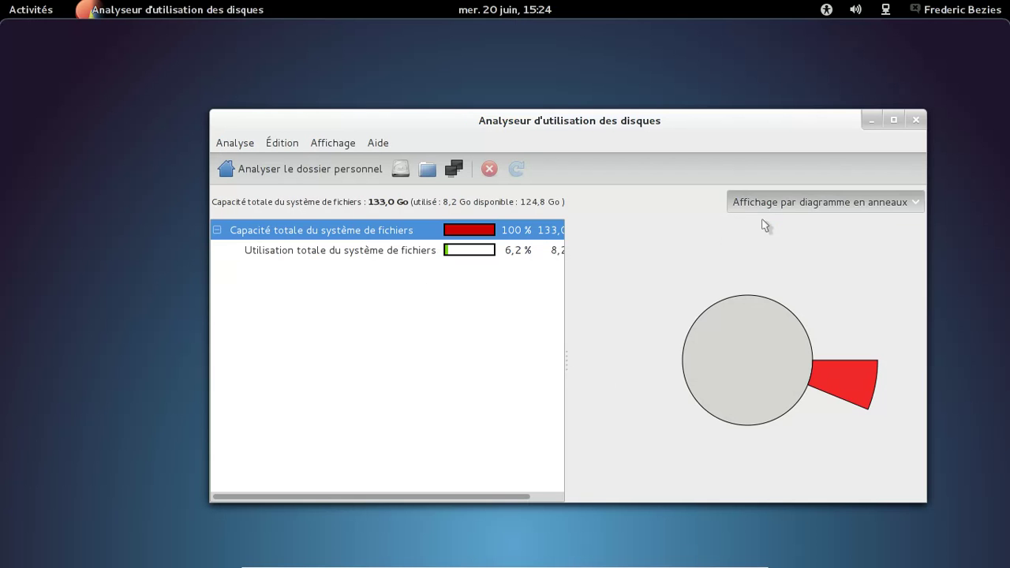
pyautogui.click(775, 203)
pyautogui.click(776, 183)
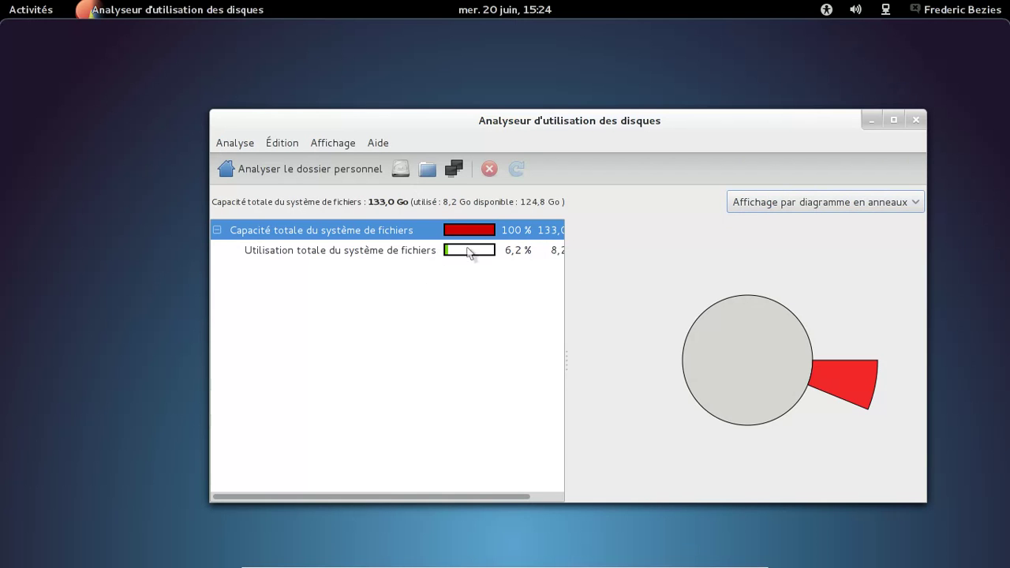
pyautogui.click(428, 253)
pyautogui.click(915, 120)
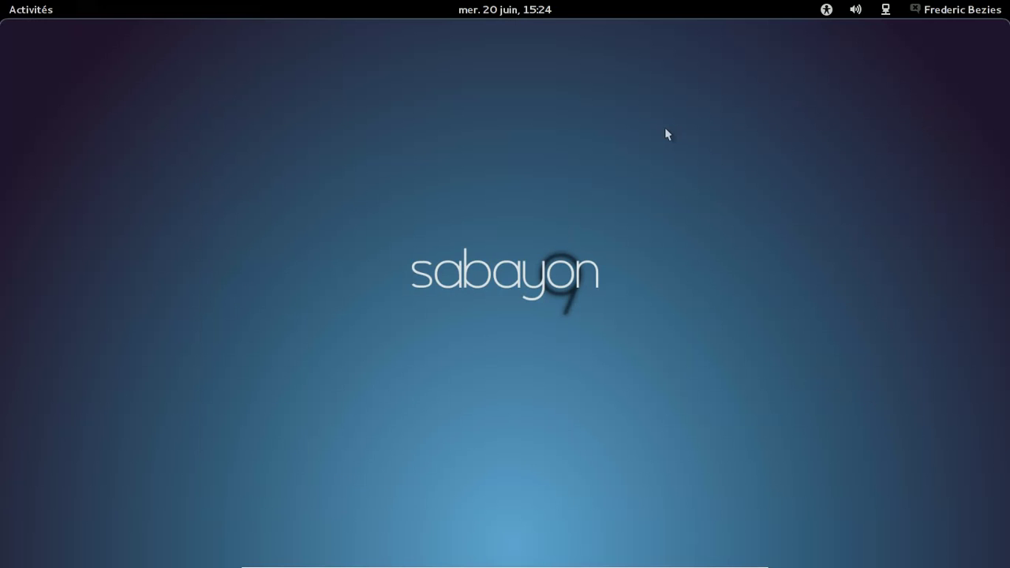
pyautogui.moveTo(1, 1)
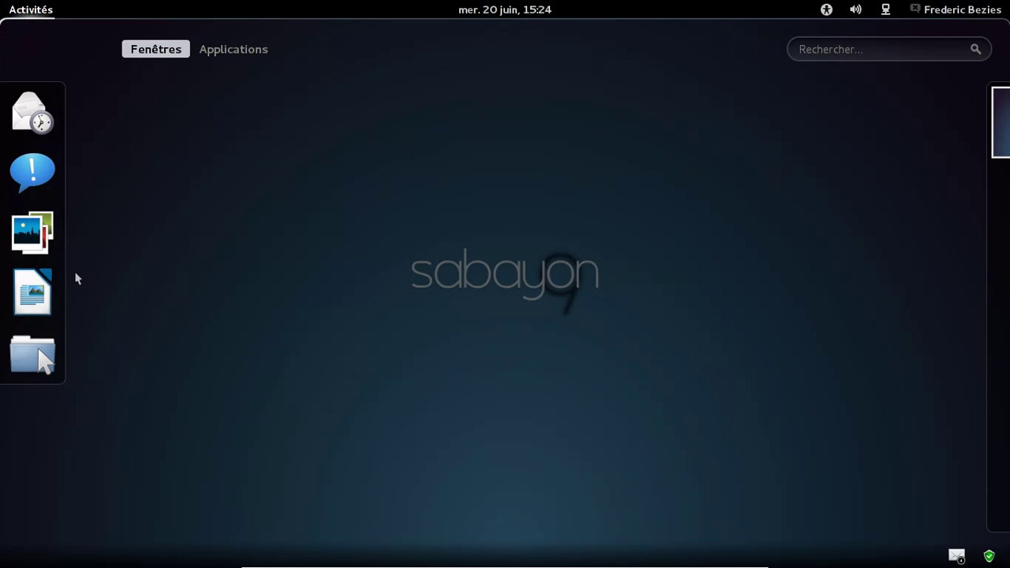
# Step: Launch Terminal and run df -h to check disk space
pyautogui.click(259, 52)
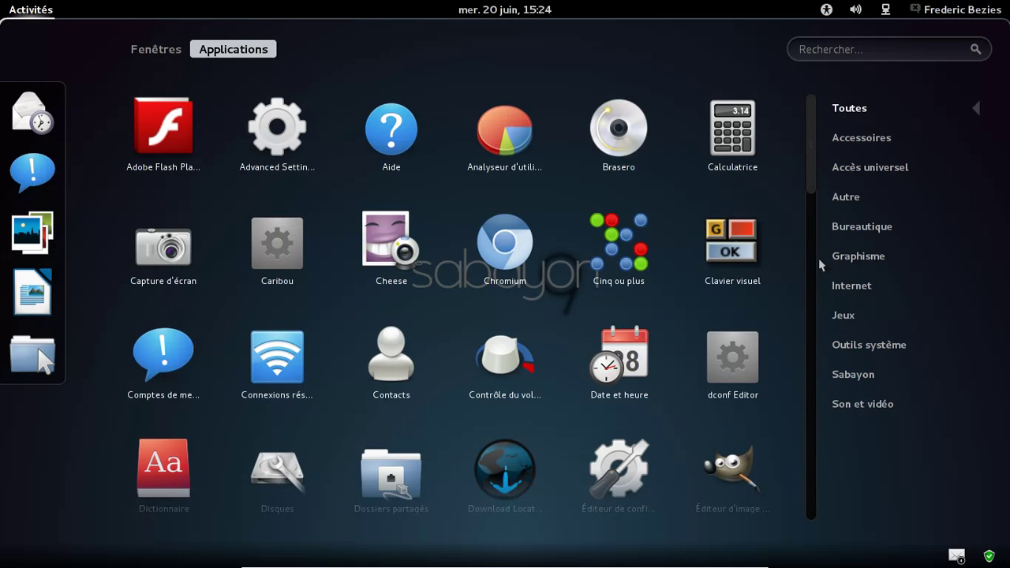
pyautogui.moveTo(813, 190); pyautogui.dragTo(813, 474)
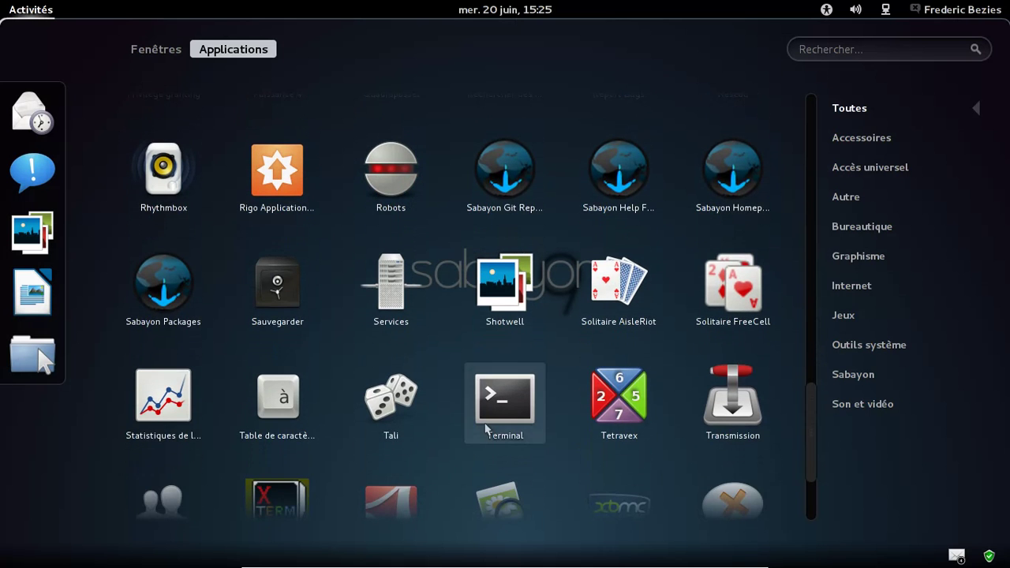
pyautogui.click(481, 426)
pyautogui.write('df -h')
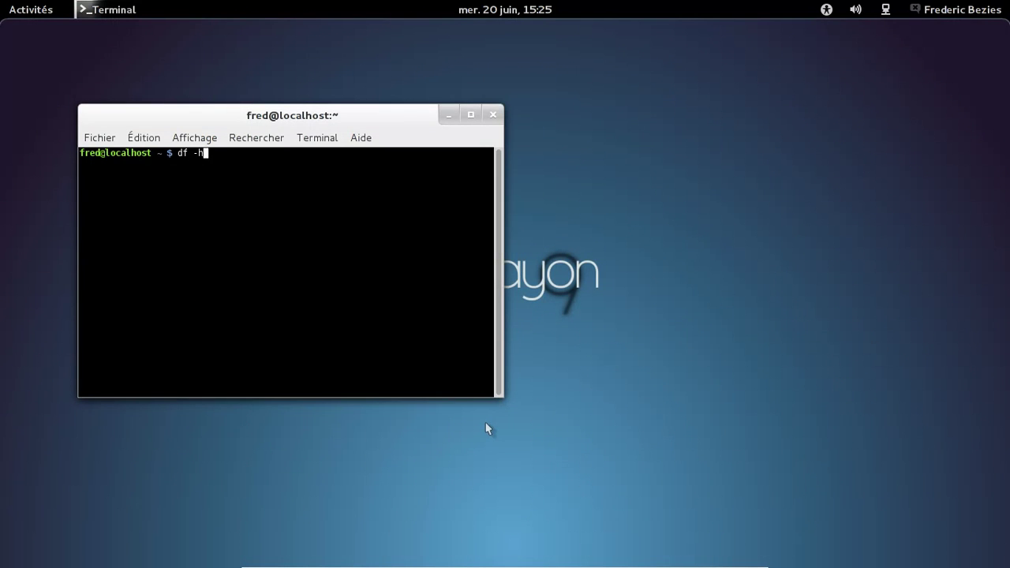
pyautogui.press('Return')
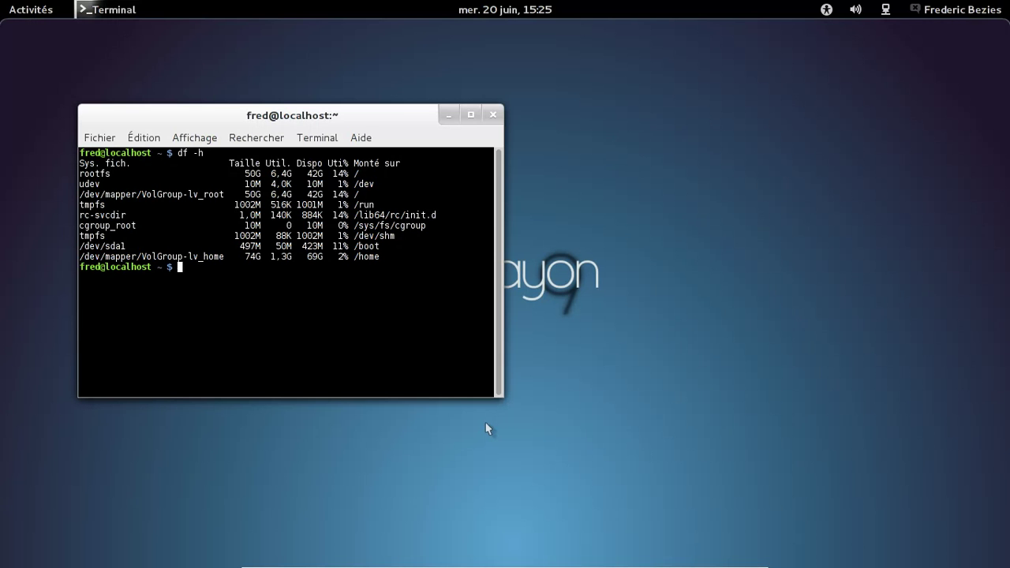
# Step: Become root with su, entering the root password, and run equo remove xbmc
pyautogui.write('su')
pyautogui.press('Return')
pyautogui.press('Return')
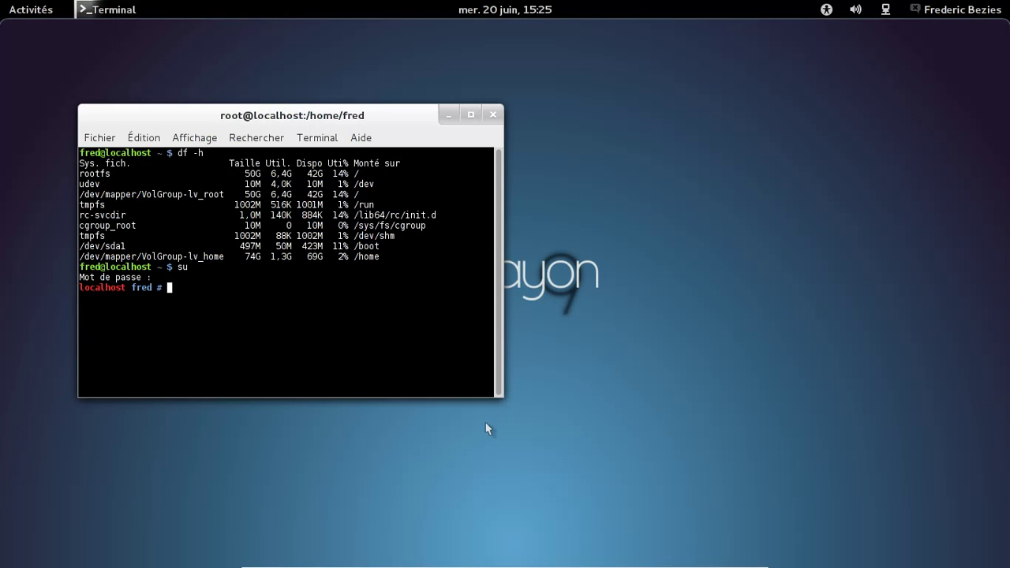
pyautogui.write('equo remove xbmc')
pyautogui.press('Return')
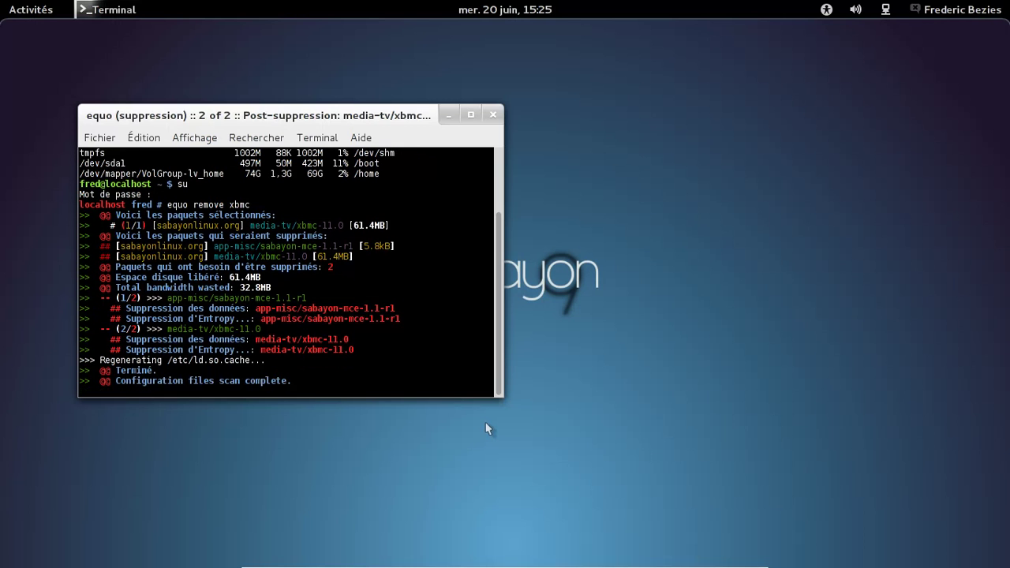
# Step: Install localepurge with equo install localepurge, then type nano /etc/locale.nopurge
pyautogui.write('equo ')
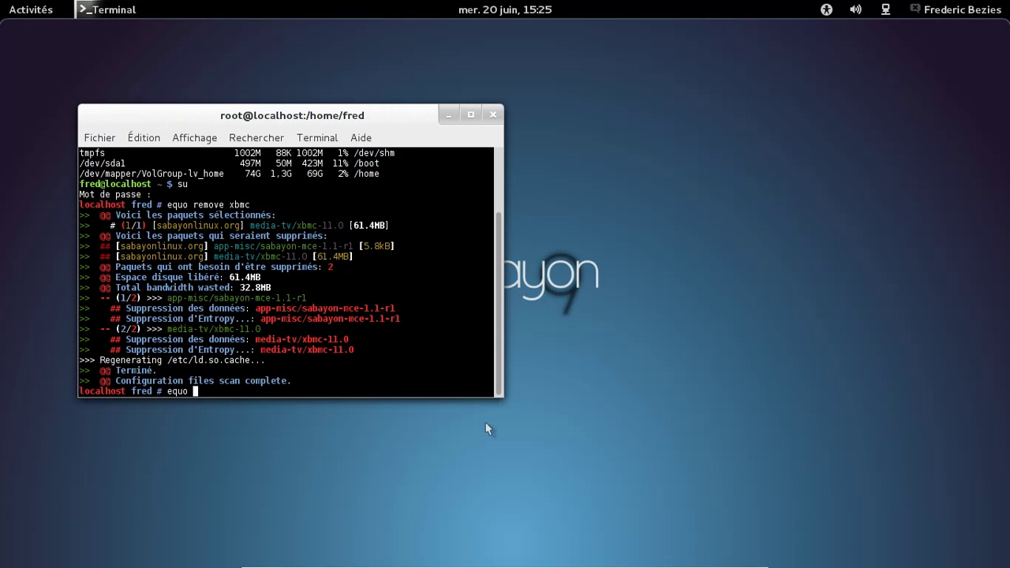
pyautogui.write('install localepurge')
pyautogui.press('Return')
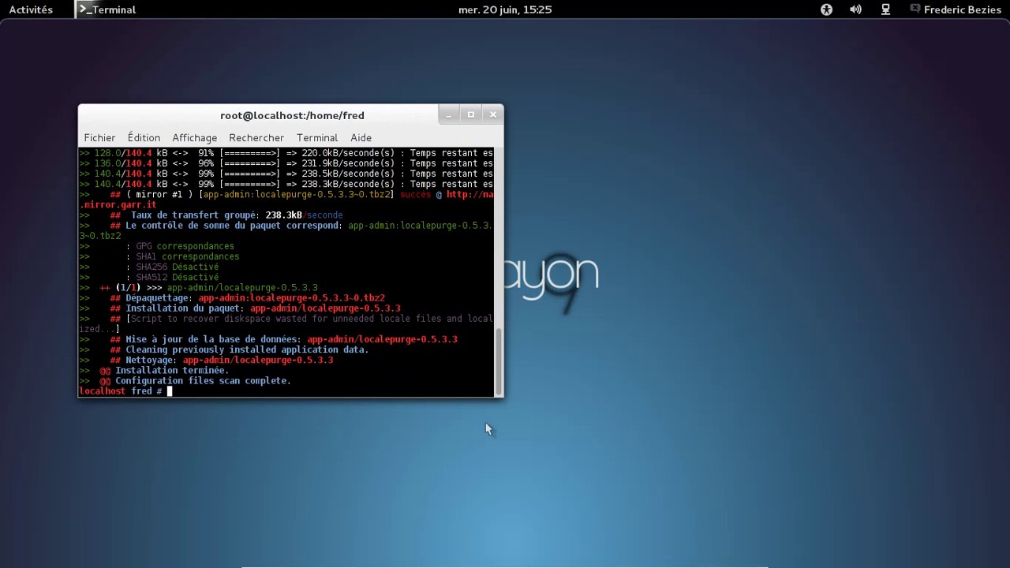
pyautogui.write('su')
pyautogui.press('BackSpace')
pyautogui.press('BackSpace')
pyautogui.write('nano /etc/locale.nopurge')
# Step: Open /etc/locale.nopurge in nano, comment out NEEDSCONFIGFIRST with #, and cut the es locale lines
pyautogui.press('Return')
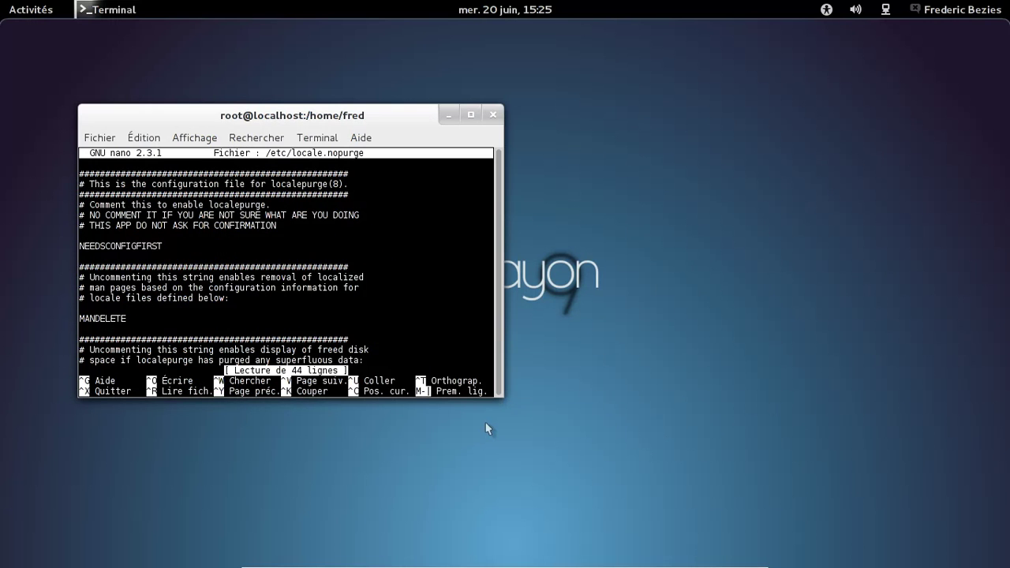
pyautogui.press('Down')
pyautogui.press('Down')
pyautogui.press('Down')
pyautogui.press('Down')
pyautogui.press('Down')
pyautogui.press('Down')
pyautogui.press('Down')
pyautogui.write('#')
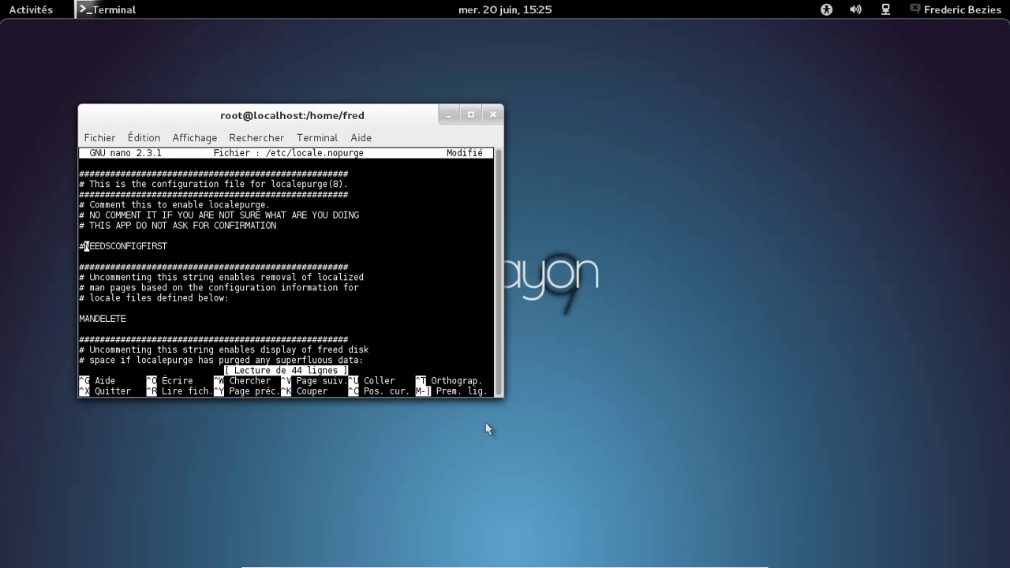
pyautogui.press('Down')
pyautogui.press('Down')
pyautogui.press('Down')
pyautogui.press('Down')
pyautogui.press('Down')
pyautogui.press('Down')
pyautogui.press('Down')
pyautogui.press('Down')
pyautogui.press('Down')
pyautogui.press('Down')
pyautogui.press('Down')
pyautogui.press('Down')
pyautogui.press('Down')
pyautogui.press('Down')
pyautogui.press('Down')
pyautogui.press('Down')
pyautogui.press('Down')
pyautogui.press('Down')
pyautogui.press('Down')
pyautogui.press('Down')
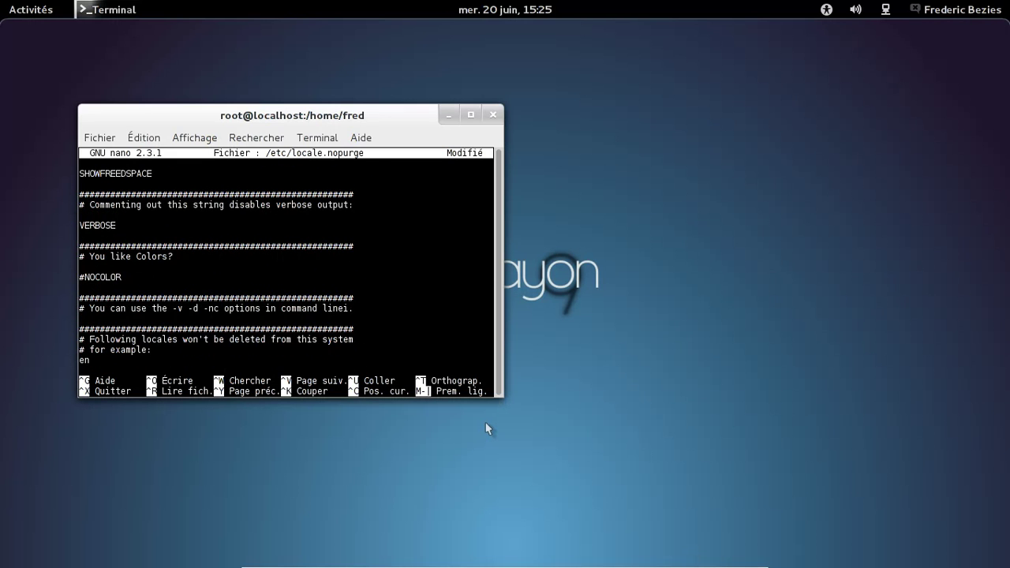
pyautogui.press('Down')
pyautogui.press('Down')
pyautogui.press('Down')
pyautogui.press('Down')
pyautogui.press('Down')
pyautogui.press('Down')
pyautogui.press('Down')
pyautogui.press('Down')
pyautogui.press('Down')
pyautogui.press('Down')
pyautogui.press('Down')
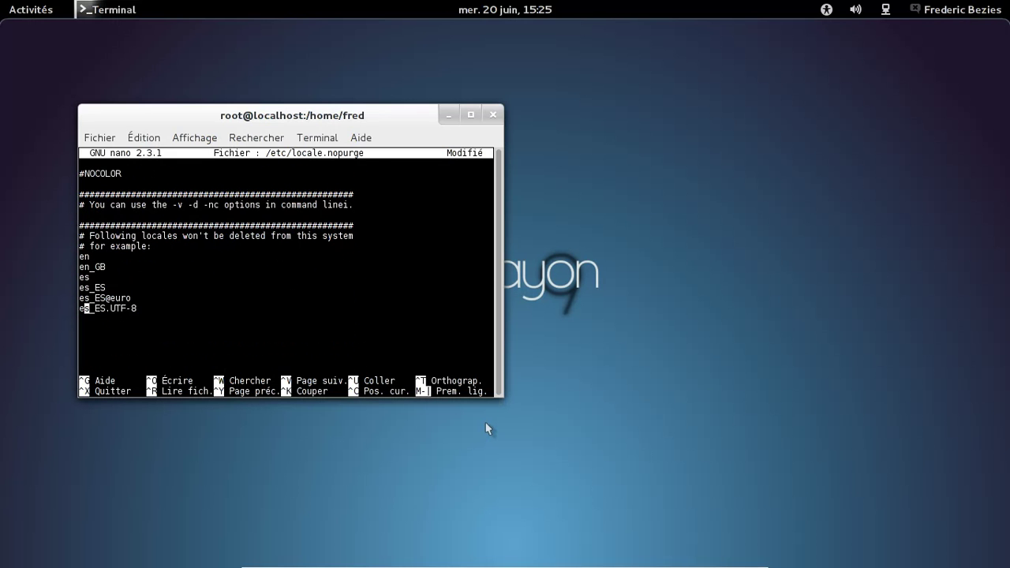
pyautogui.press('Up')
pyautogui.press('Left')
pyautogui.hotkey('ctrl', 'k')
pyautogui.hotkey('ctrl', 'k')
pyautogui.hotkey('ctrl', 'k')
pyautogui.hotkey('ctrl', 'k')
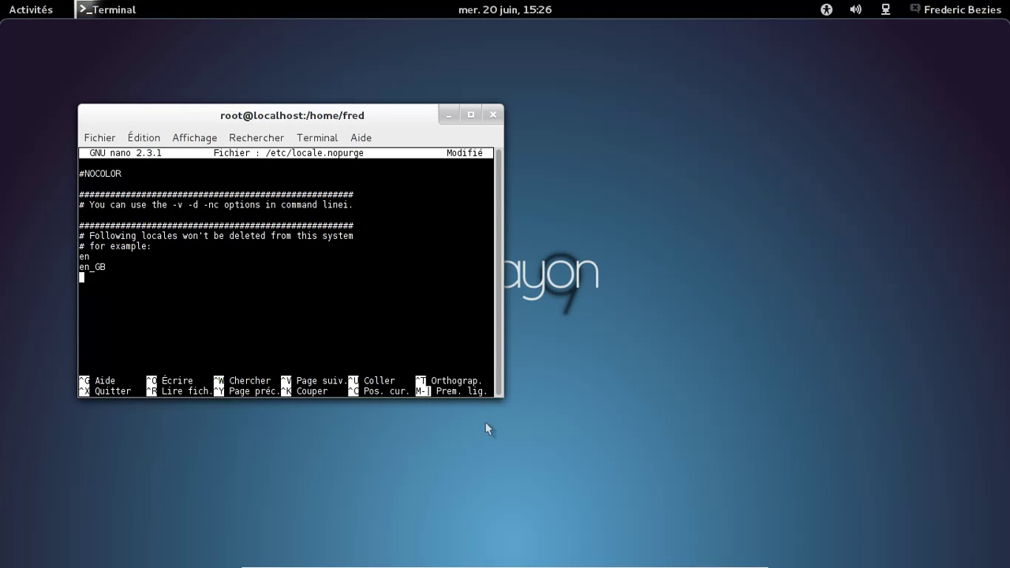
# Step: Add fr, fr_FR and fr_FR.UTF-8 lines, save and exit nano, then run localepurge
pyautogui.write('fr')
pyautogui.press('Return')
pyautogui.write('fr_FR')
pyautogui.press('Return')
pyautogui.write('fr_FR.UTF-8')
pyautogui.hotkey('ctrl', 's')
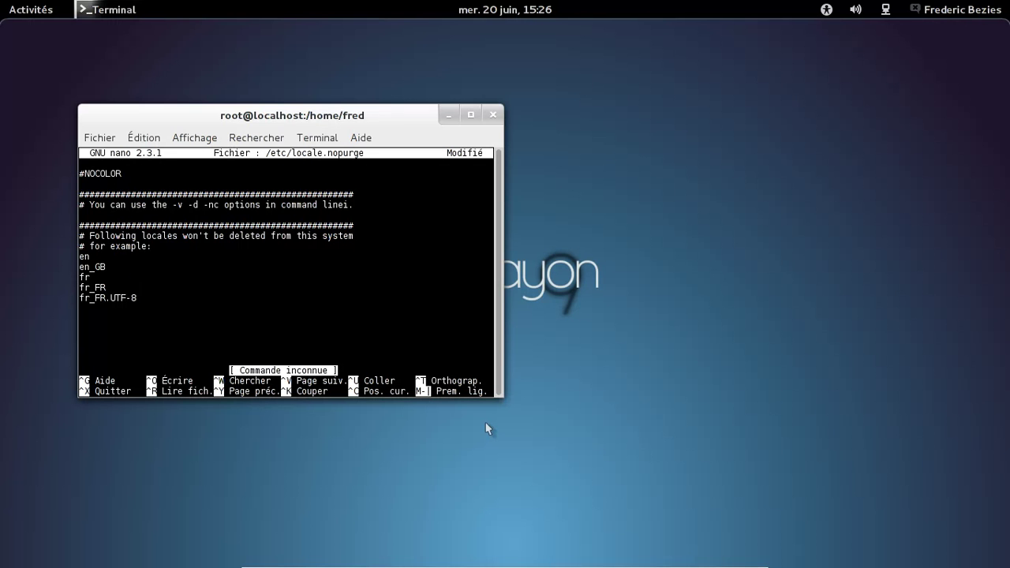
pyautogui.hotkey('ctrl', 'x')
pyautogui.press('o')
pyautogui.press('Return')
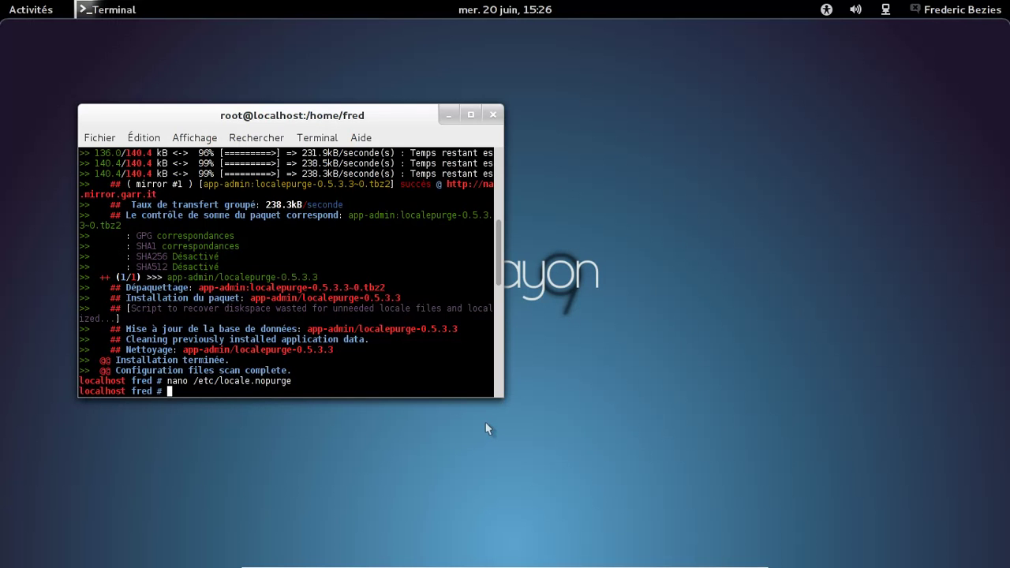
pyautogui.write('localepurge')
pyautogui.press('Return')
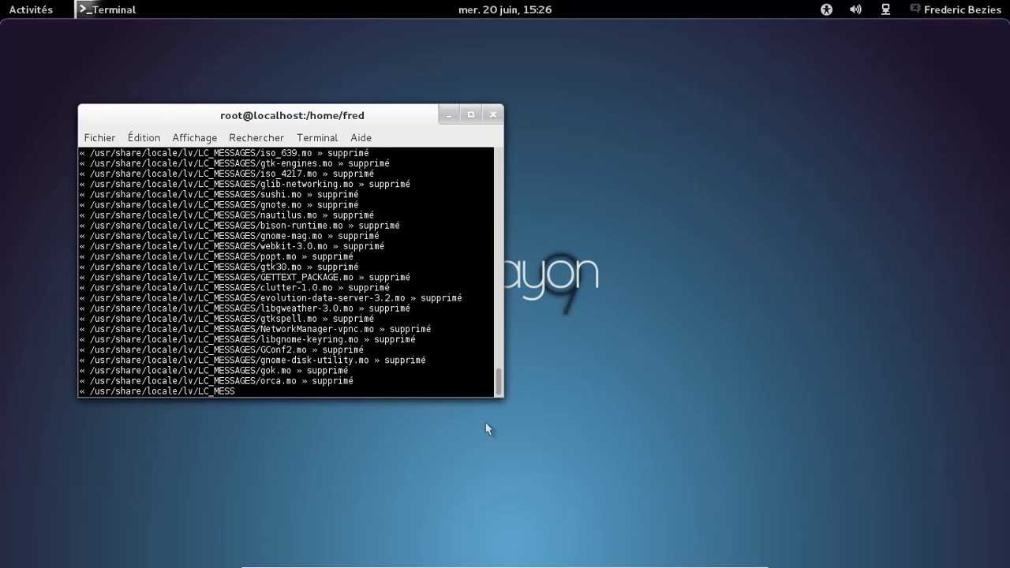